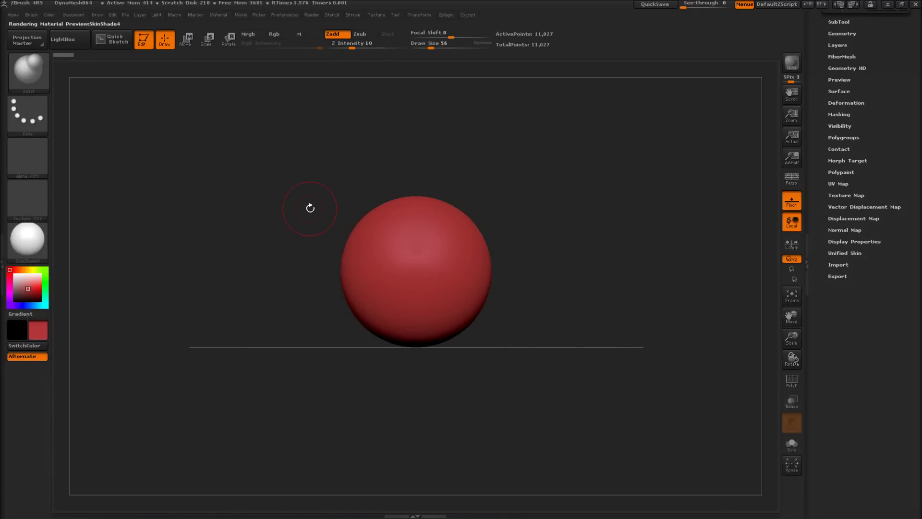
Replace the red polygon sphere on the canvas with a ZSphere as the active tool.
left_click_drag(308, 232, 290, 241)
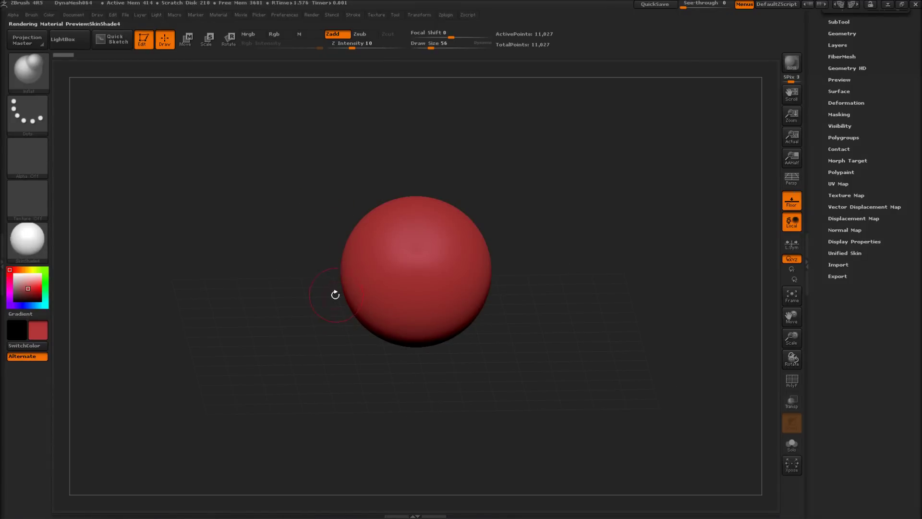
left_click_drag(314, 353, 337, 312)
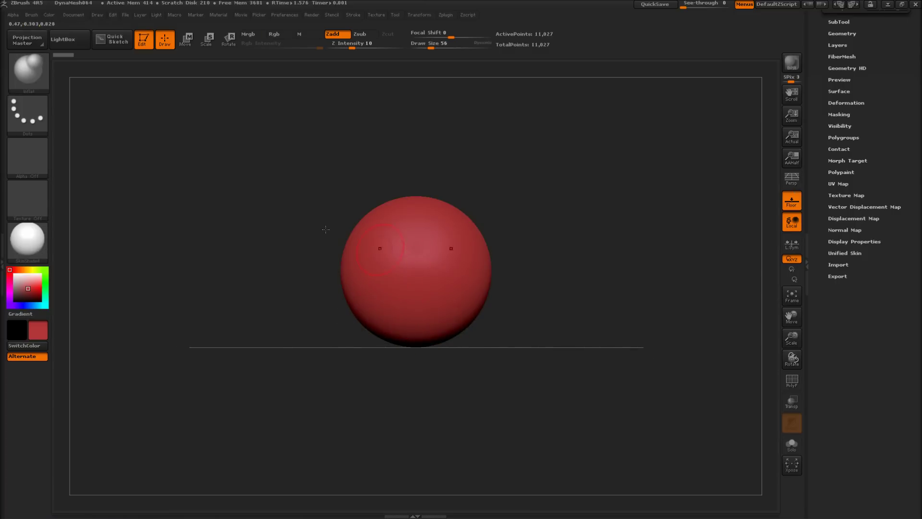
key("space")
left_click(248, 240)
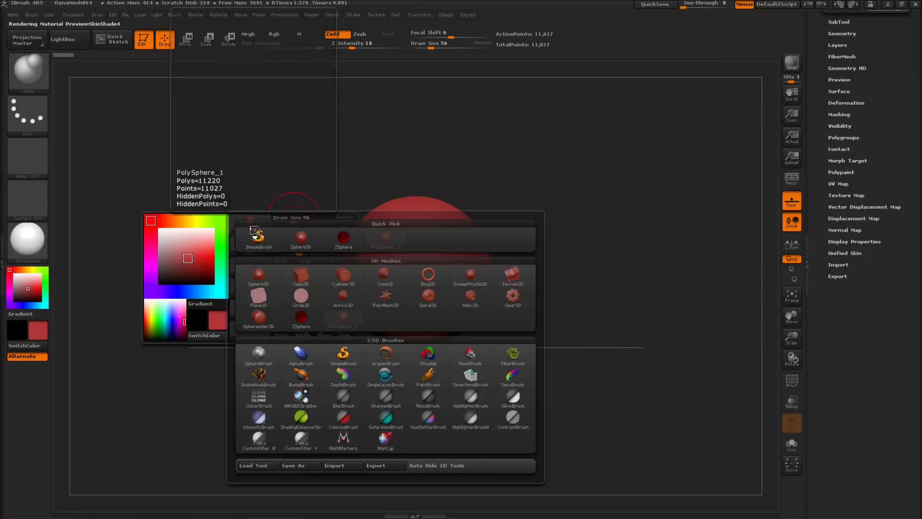
left_click(343, 240)
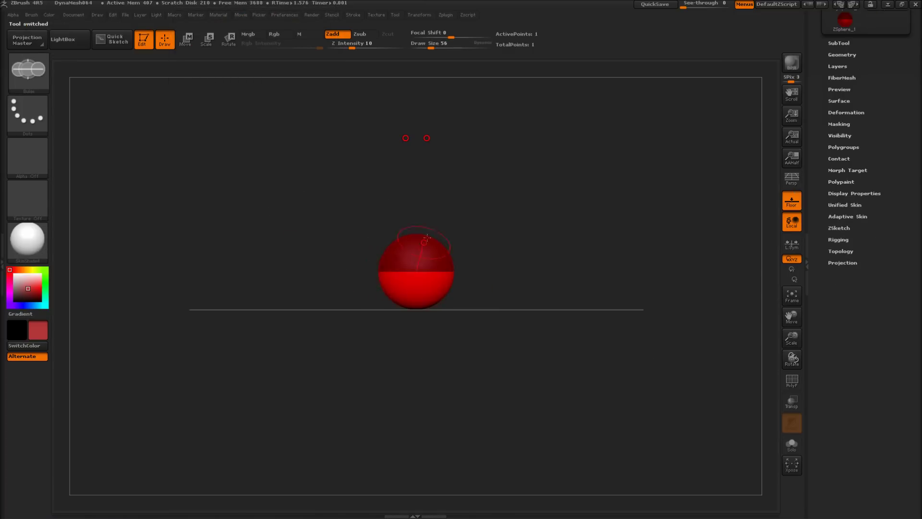
Mirror across the Y axis instead of X and add matching child ZSpheres above and below the root sphere.
left_click_drag(461, 307, 527, 334)
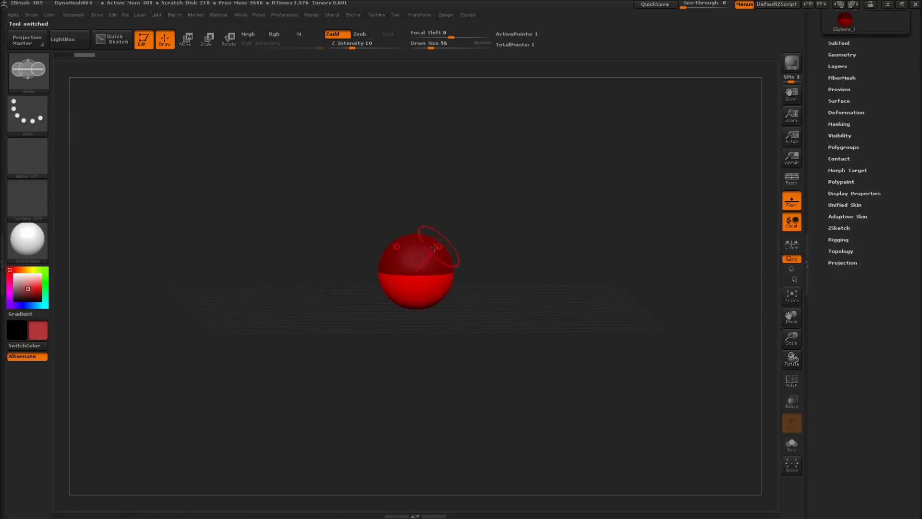
left_click_drag(366, 200, 526, 301, "shift")
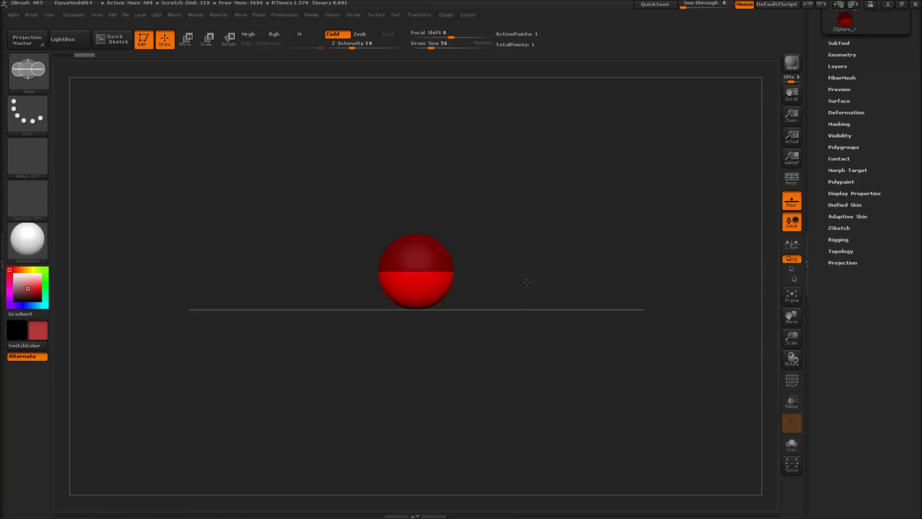
left_click_drag(472, 220, 533, 346, "alt")
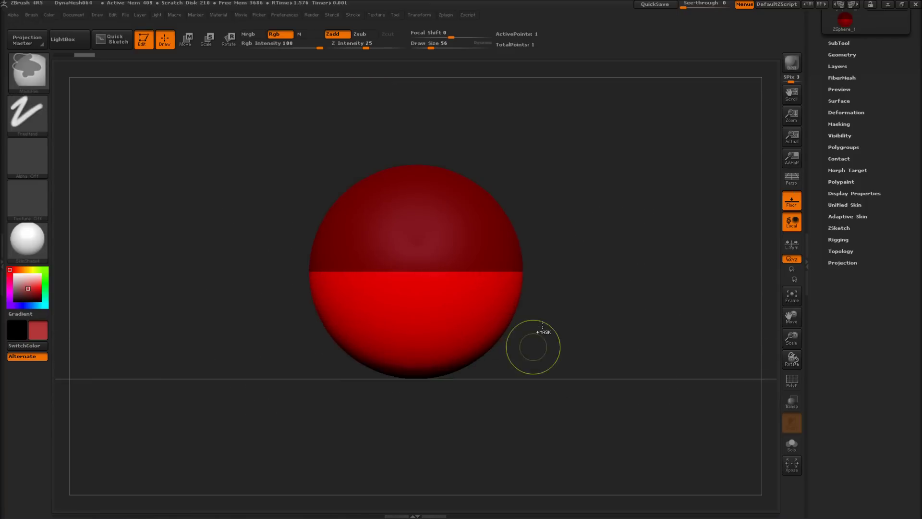
left_click_drag(628, 329, 560, 286, "alt")
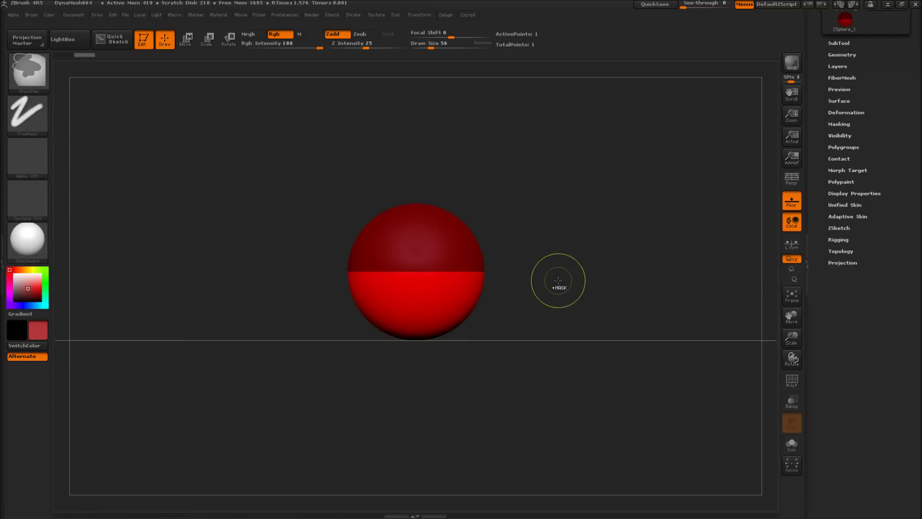
left_click(419, 15)
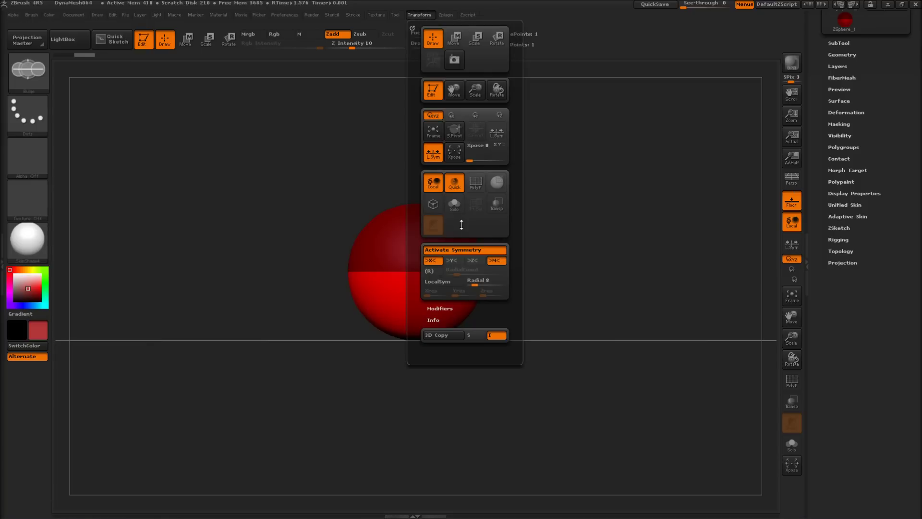
left_click(447, 250)
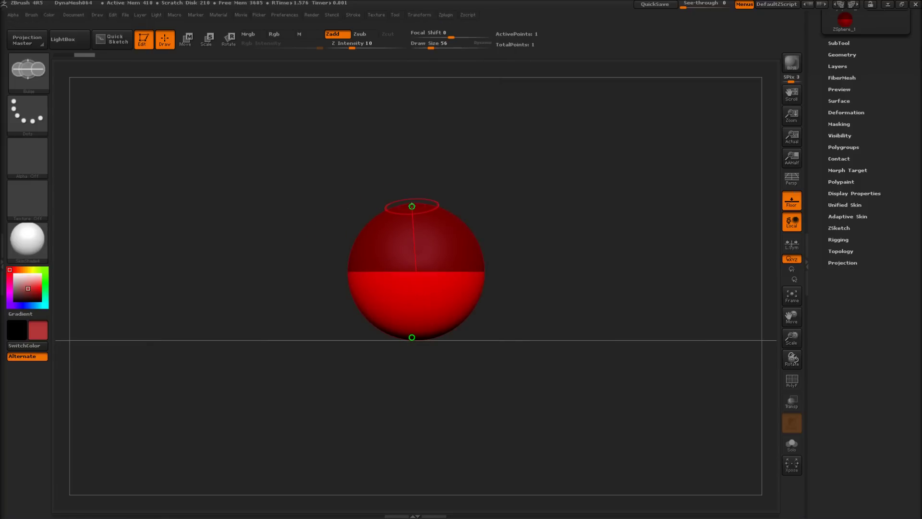
left_click_drag(414, 204, 418, 254)
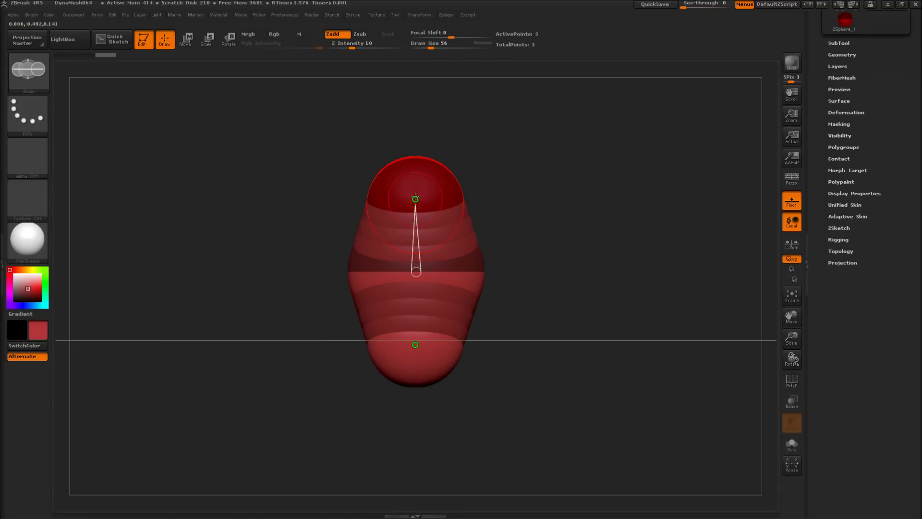
Switch the symmetry axis from Y to X and move the upper ZSphere upward to lengthen the torso.
key("w")
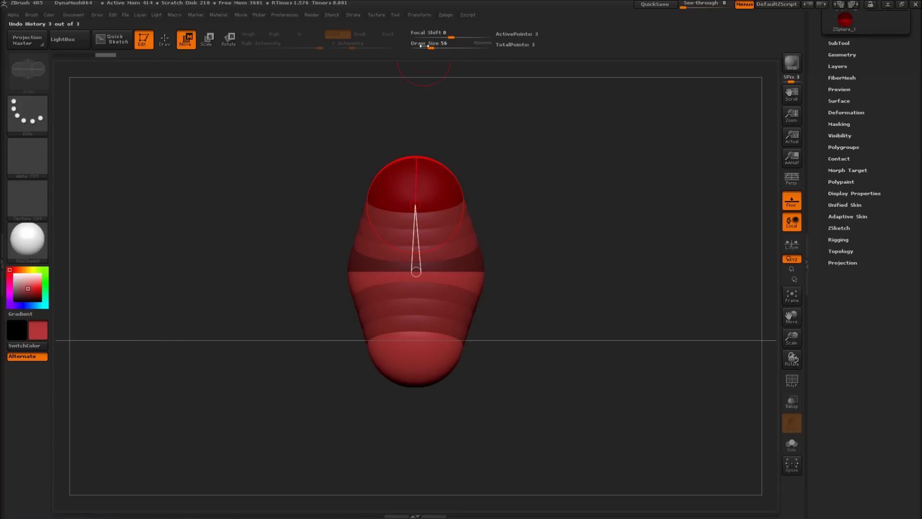
left_click(420, 15)
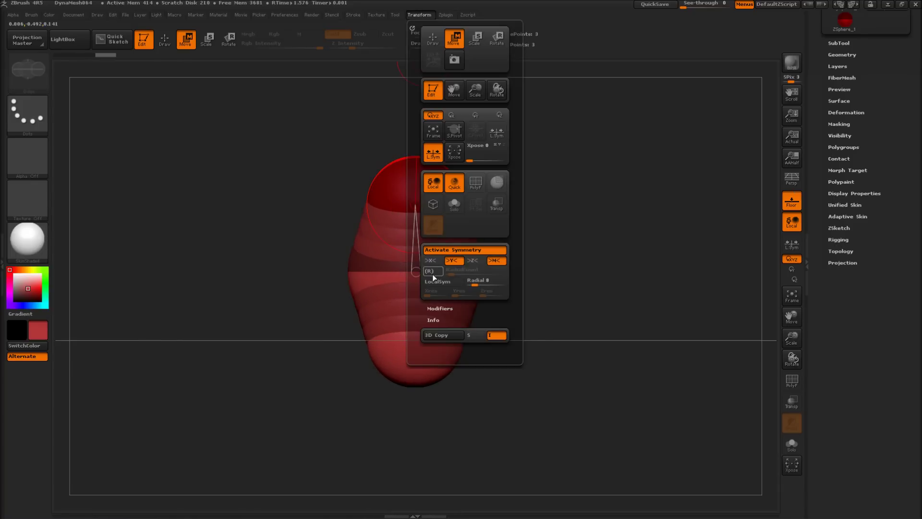
left_click(432, 260)
left_click(451, 261)
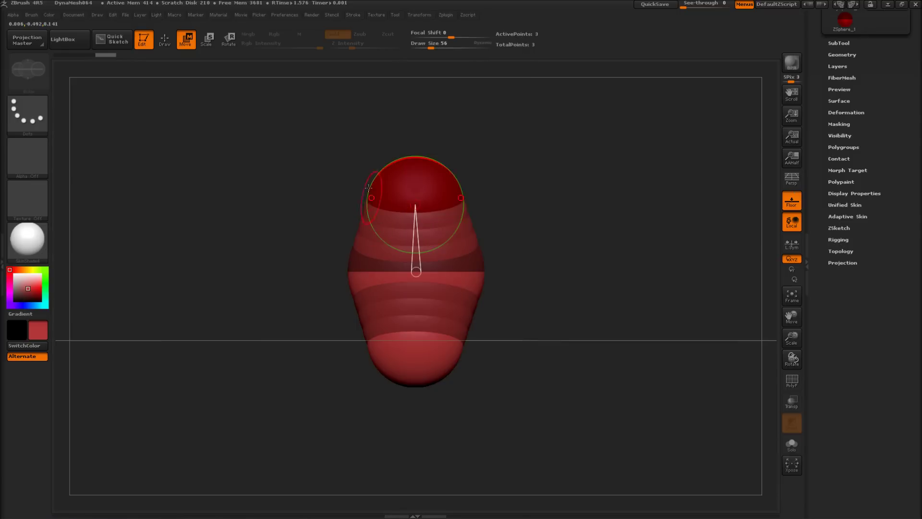
left_click_drag(451, 174, 210, 112)
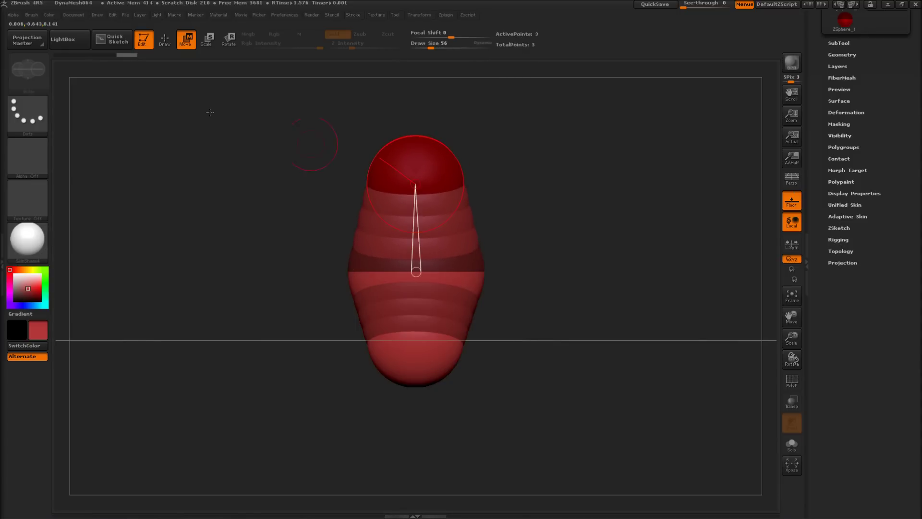
Add mirrored shoulder ZSpheres to the chest sphere and mirrored hip ZSpheres to the pelvis sphere.
left_click(165, 39)
mouse_move(454, 153)
left_mouse_down()
mouse_move(468, 167)
mouse_move(478, 150)
left_mouse_up()
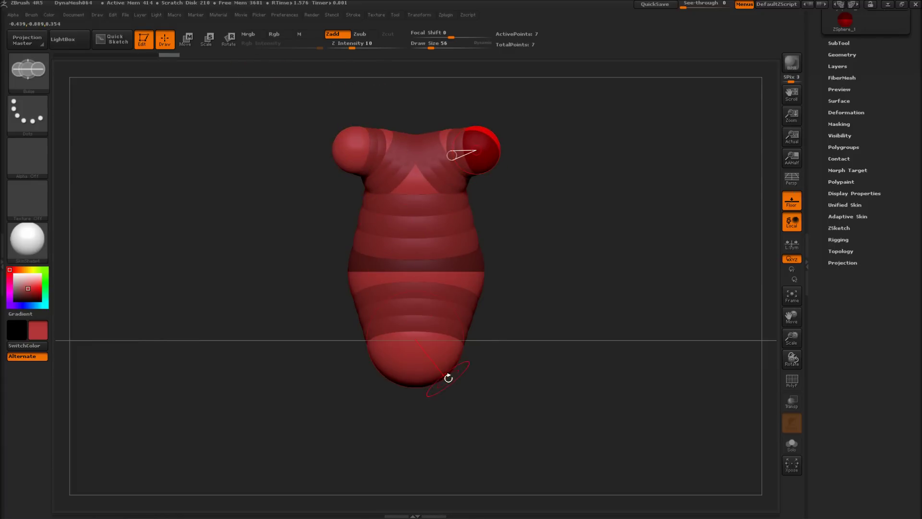
left_click_drag(446, 371, 463, 395)
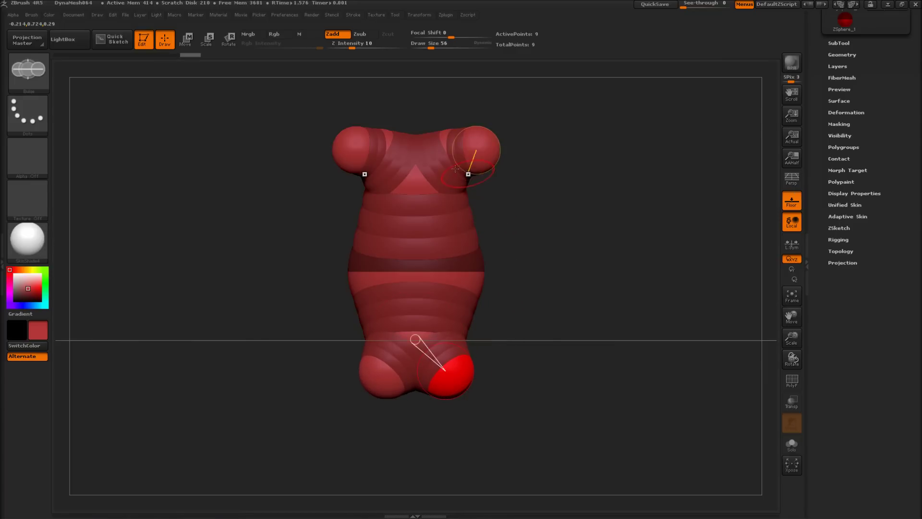
Move the shoulder-end ZSpheres far outward to form long arms and spread the hip ZSpheres slightly apart.
key("w")
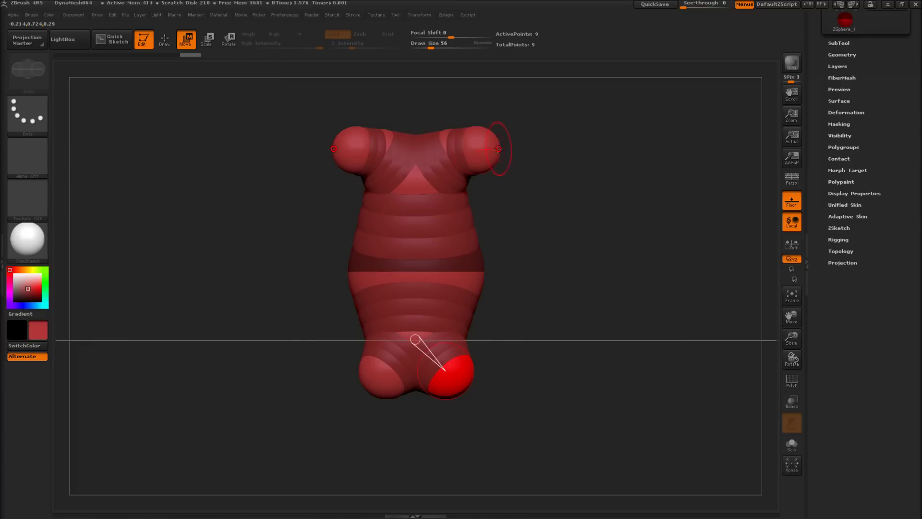
left_click_drag(498, 149, 719, 130)
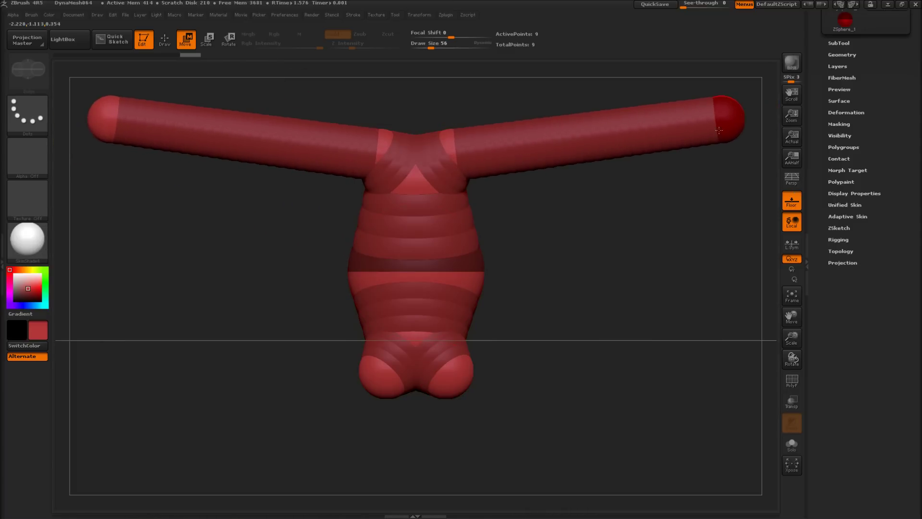
left_click_drag(517, 430, 504, 373, "alt")
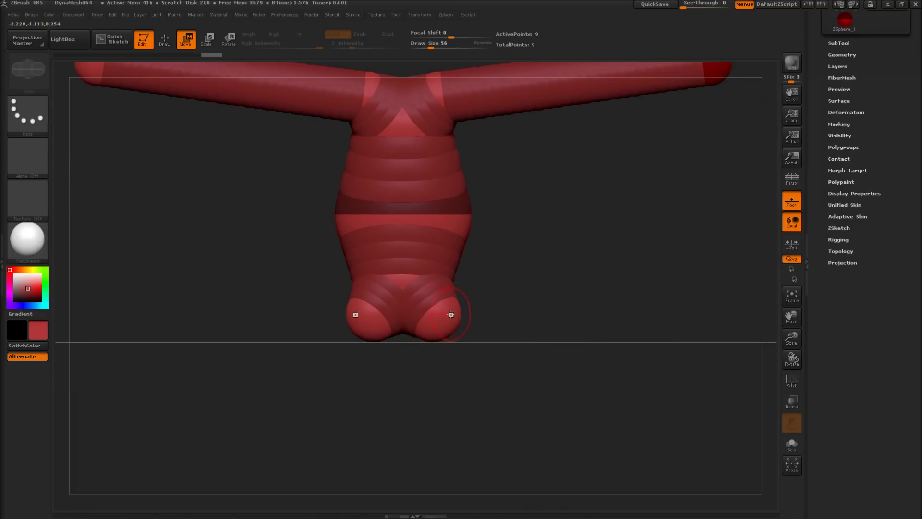
mouse_move(451, 314)
left_mouse_down()
mouse_move(449, 350)
mouse_move(514, 507)
mouse_move(525, 510)
mouse_move(439, 295)
mouse_move(457, 438)
mouse_move(462, 318)
mouse_move(449, 322)
left_mouse_up()
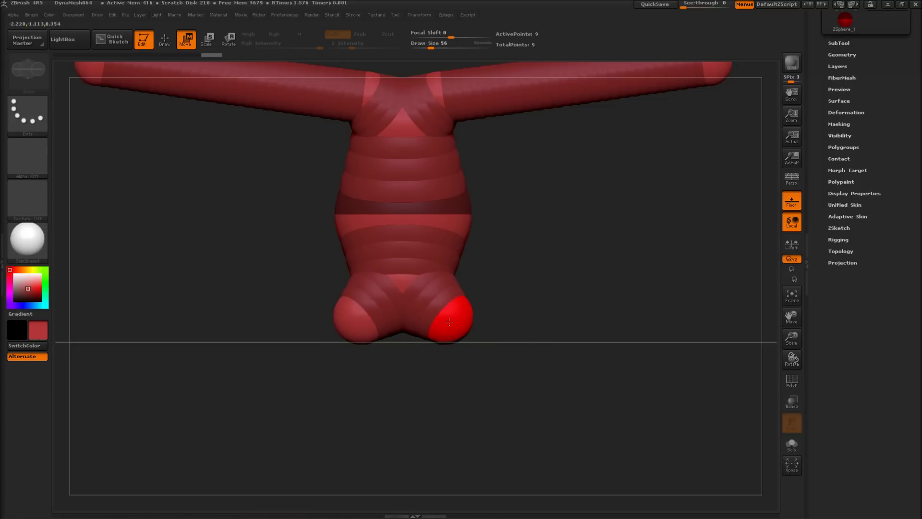
Add mirrored child ZSpheres to the hips and move them down and outward to form the legs.
left_click(165, 40)
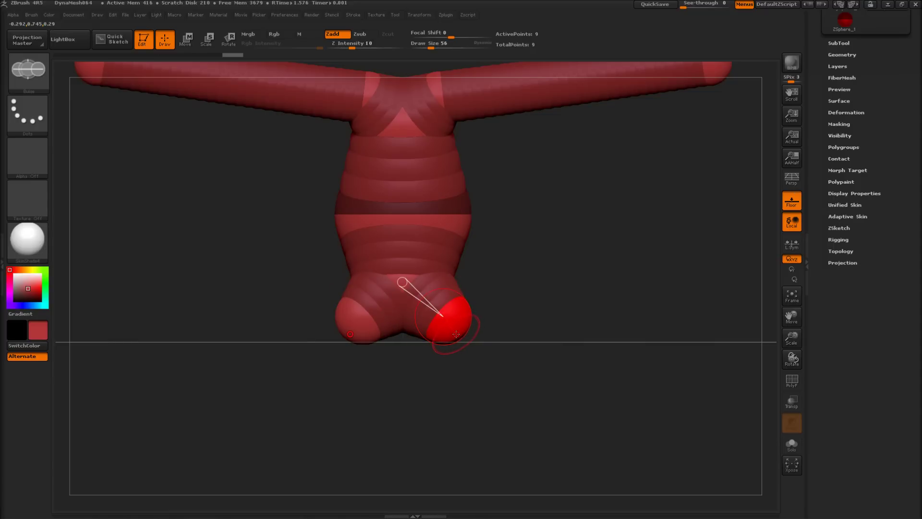
left_click_drag(455, 333, 480, 346)
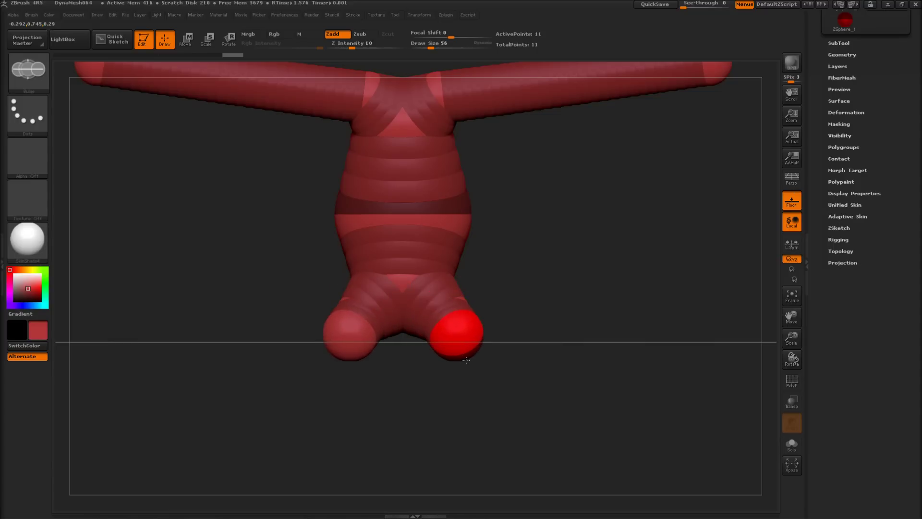
left_click(185, 38)
left_click_drag(468, 346, 528, 515)
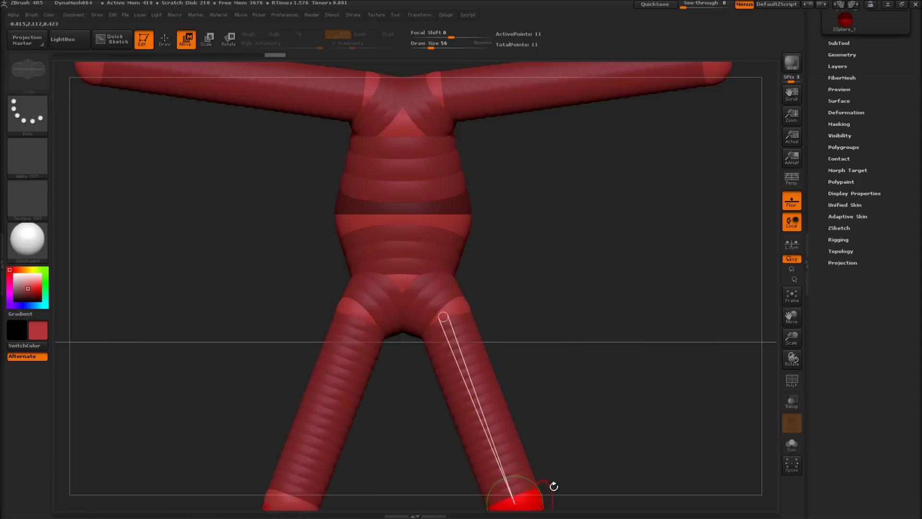
left_click_drag(575, 444, 530, 327, "alt")
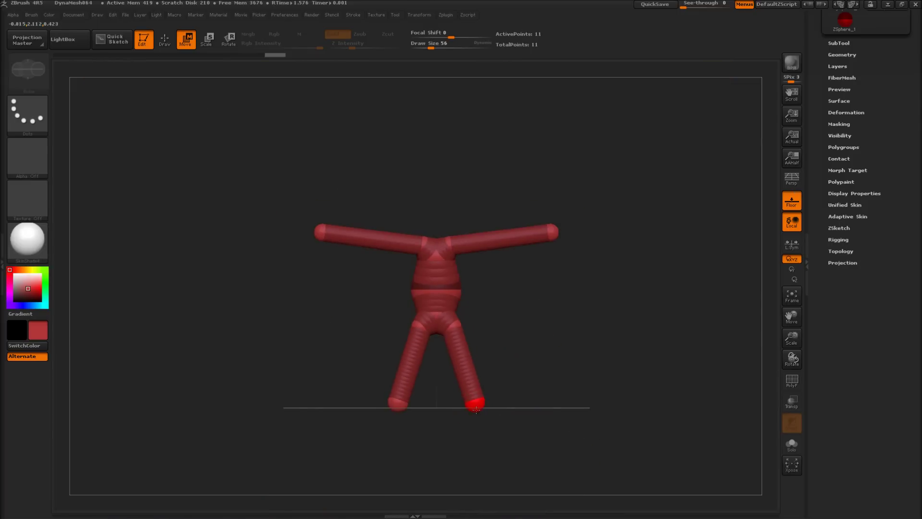
Try to insert mirrored joint ZSpheres midway along the arms and between the chest and shoulders.
key("f")
left_click_drag(480, 229, 545, 415, "alt")
left_click_drag(466, 194, 504, 297, "alt")
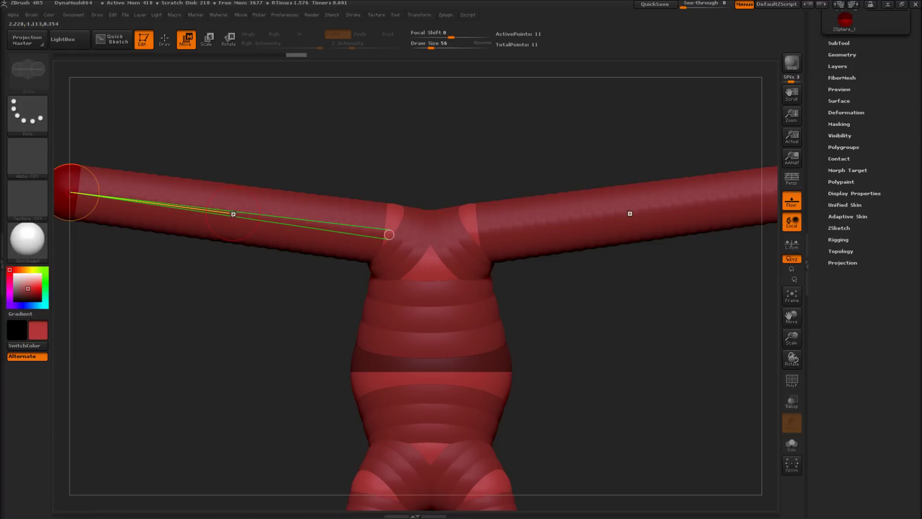
left_click(168, 46)
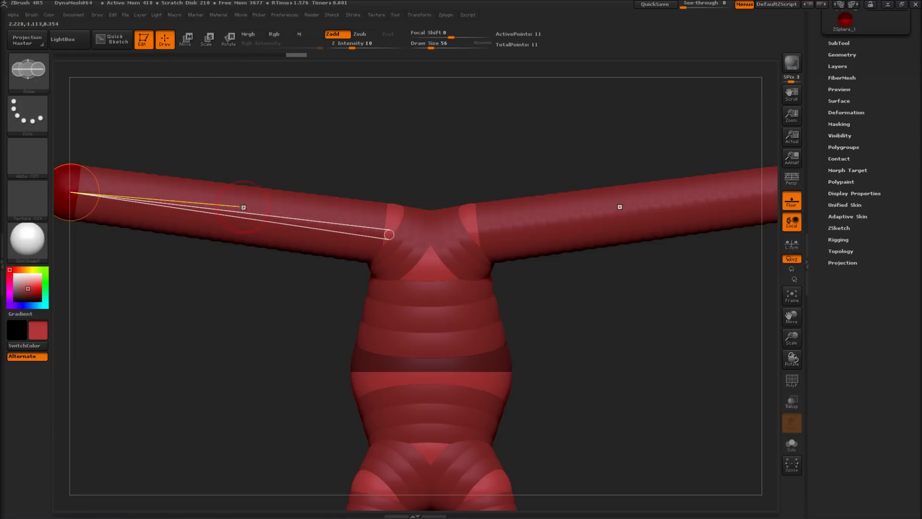
left_click(242, 214)
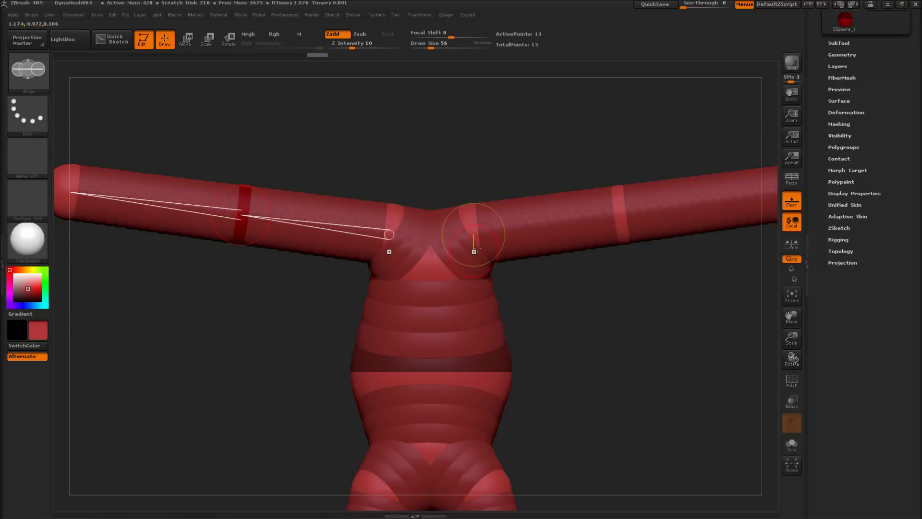
left_click(443, 240)
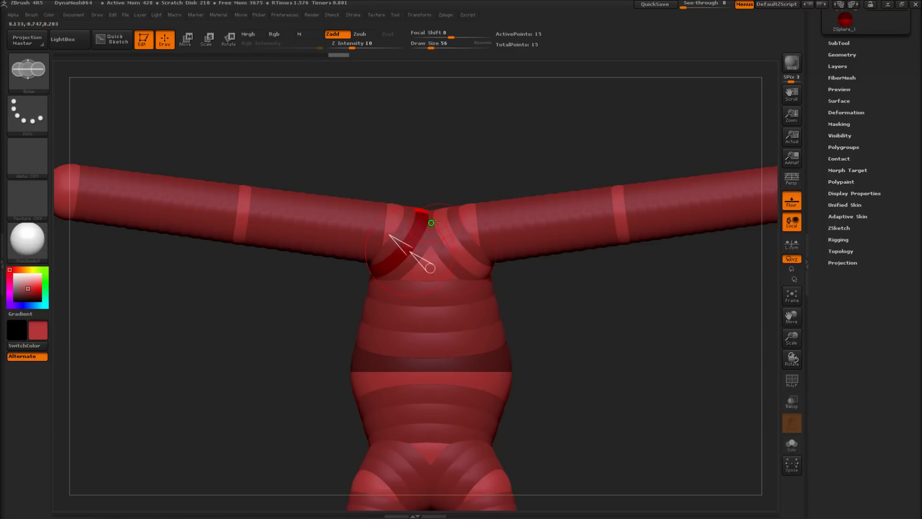
key("ctrl+z")
key("ctrl+z")
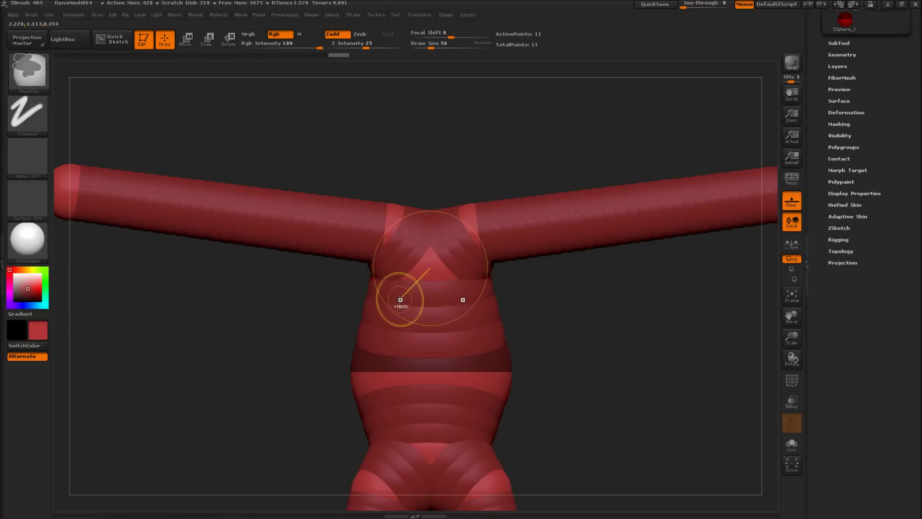
Move the mirrored inner shoulder ZSpheres outward and slightly down to widen the shoulders.
left_click(184, 34)
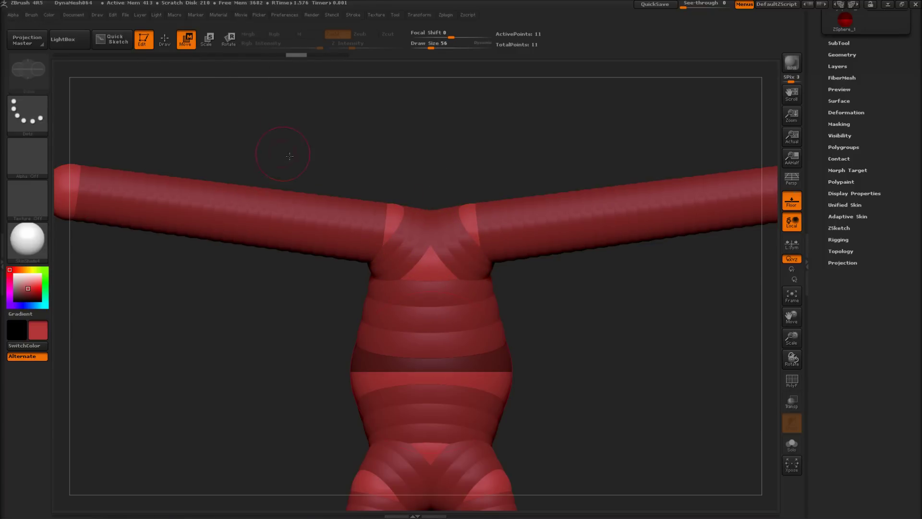
mouse_move(400, 218)
left_mouse_down()
mouse_move(303, 243)
mouse_move(345, 244)
left_mouse_up()
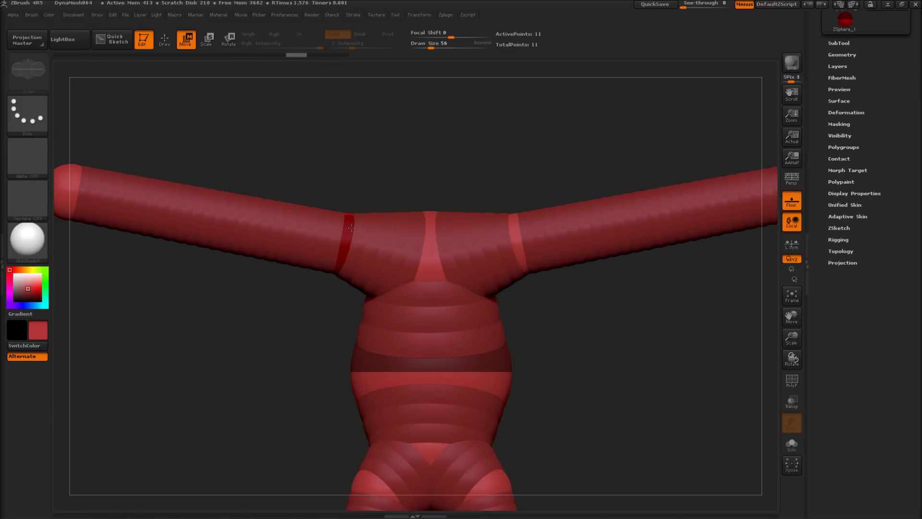
Add a centered neck ZSphere on top of the chest sphere and move it straight up.
left_click(165, 40)
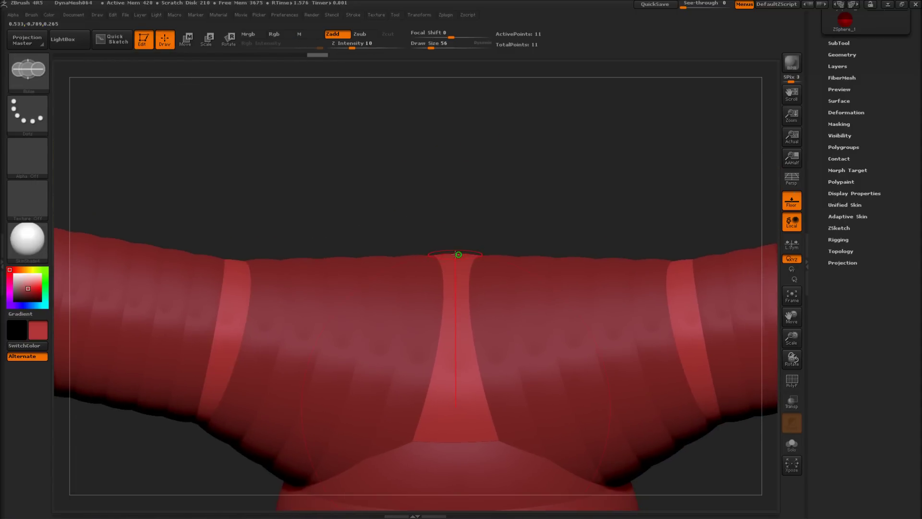
left_click_drag(456, 264, 491, 192)
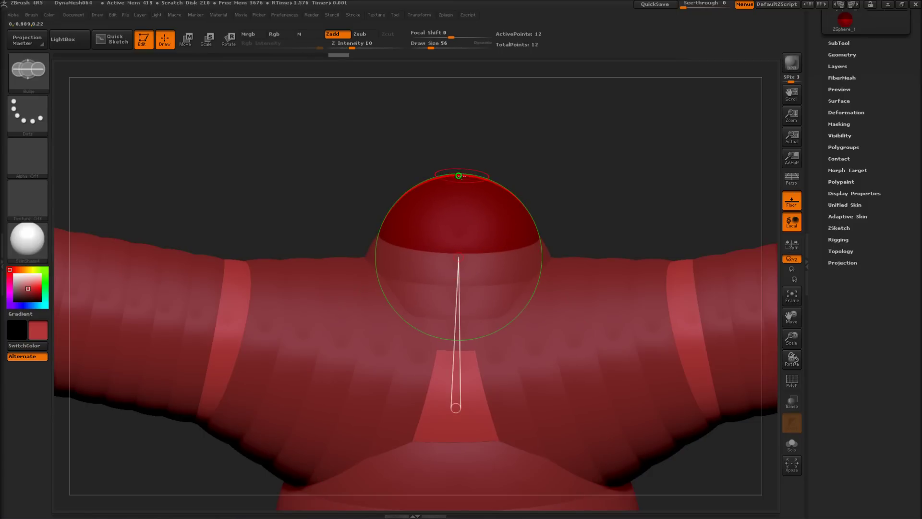
key("w")
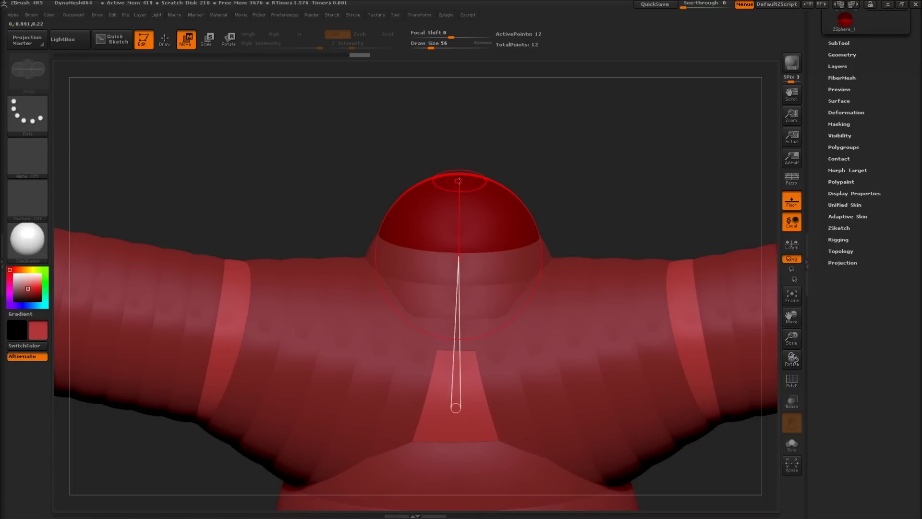
left_click_drag(459, 181, 459, 96)
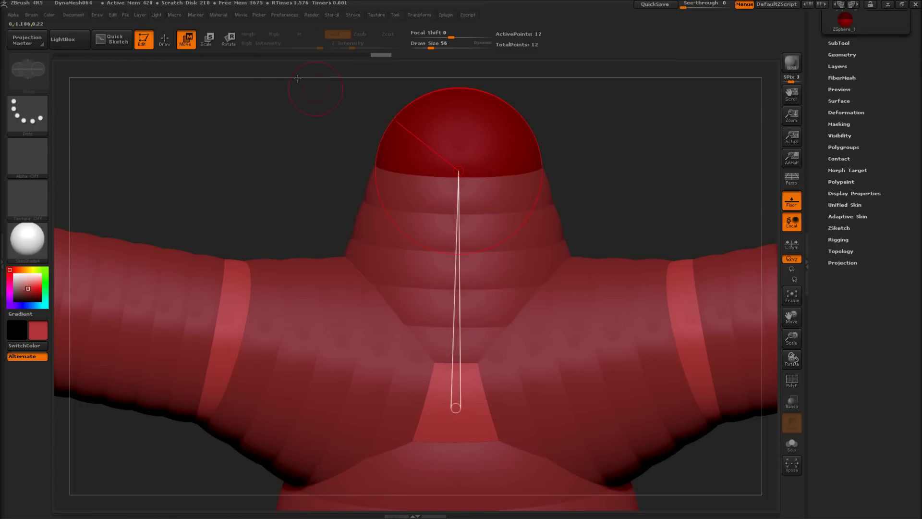
Add a larger head ZSphere on top of the neck and raise it clear of the shoulders.
left_click(163, 45)
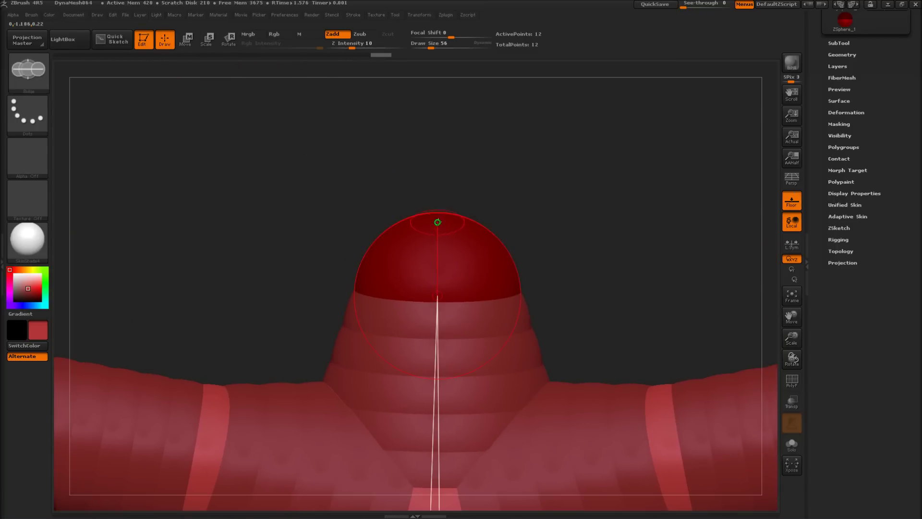
mouse_move(436, 220)
left_mouse_down()
mouse_move(468, 329)
mouse_move(470, 375)
left_mouse_up()
left_click(185, 39)
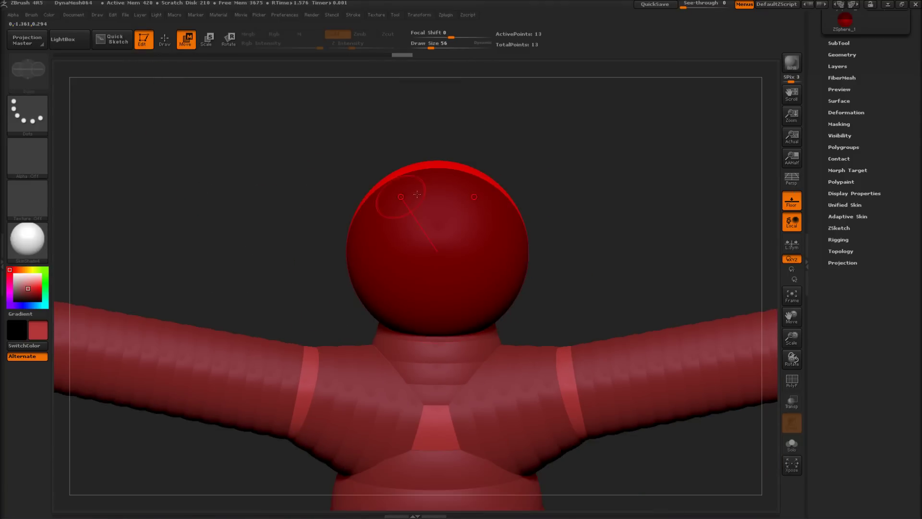
left_click_drag(432, 202, 438, 157)
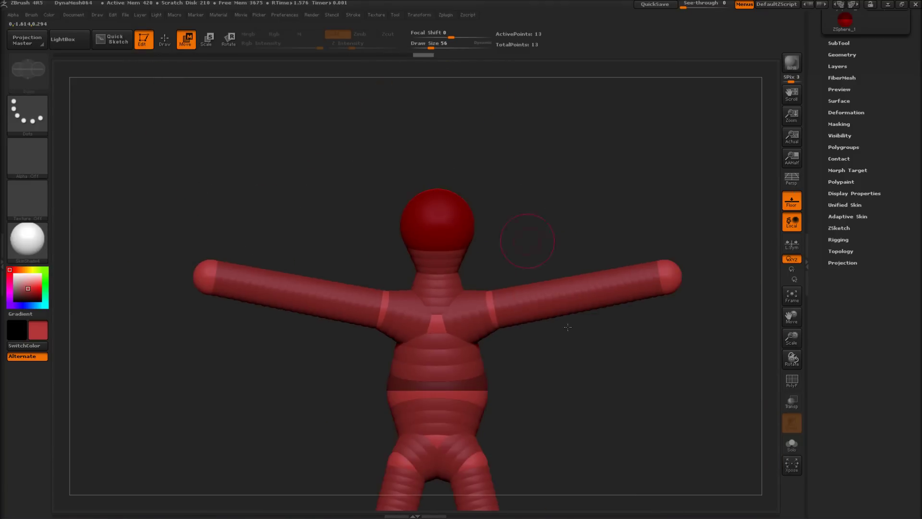
Move the belly ZSphere in side view so the torso profile lines up from chest to pelvis.
left_click_drag(596, 401, 585, 299, "alt")
left_click_drag(584, 336, 529, 367)
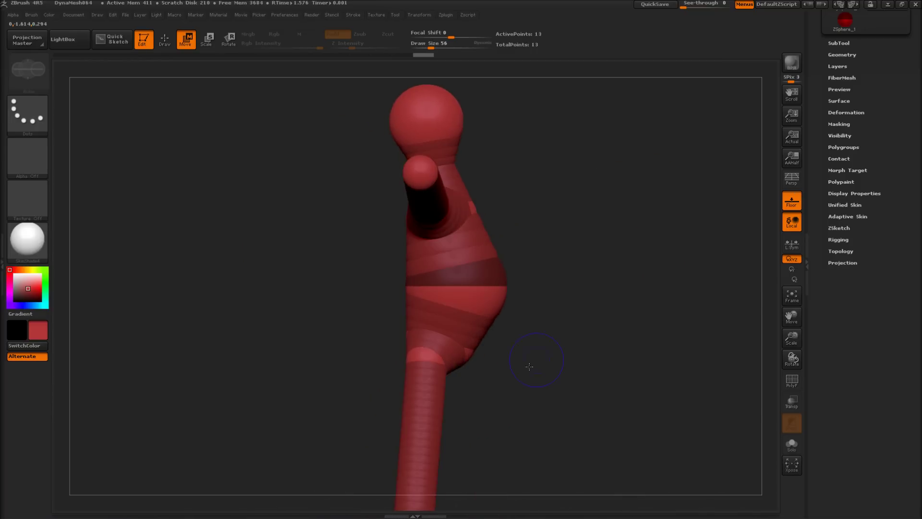
left_click_drag(191, 350, 250, 352)
left_click_drag(485, 298, 478, 298)
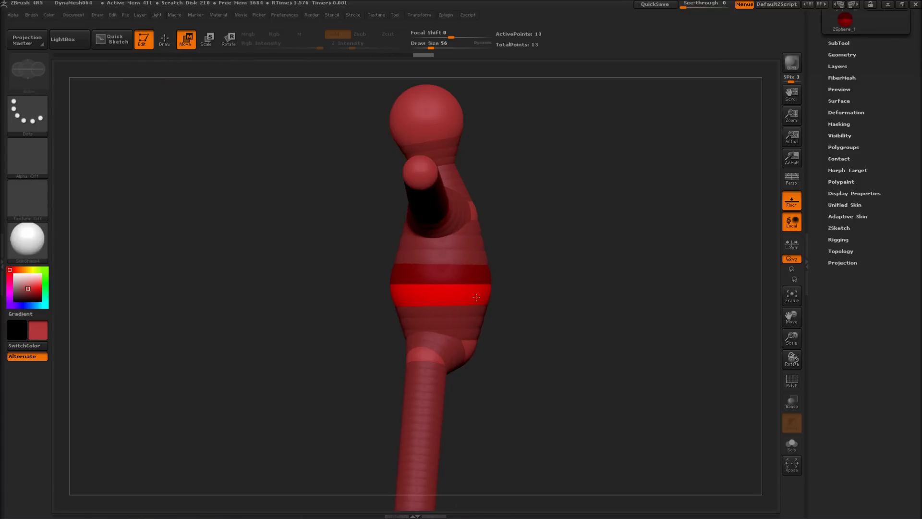
left_click_drag(520, 336, 502, 348)
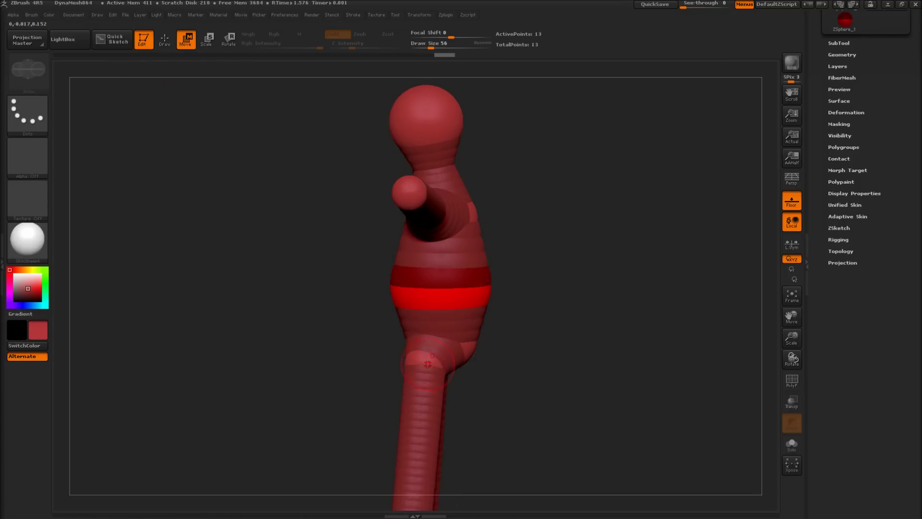
Align the hip ZSpheres under the pelvis in side view and move the foot ZSpheres down to straighten and lengthen the legs.
left_click_drag(428, 363, 444, 370)
left_click_drag(494, 404, 494, 220, "alt")
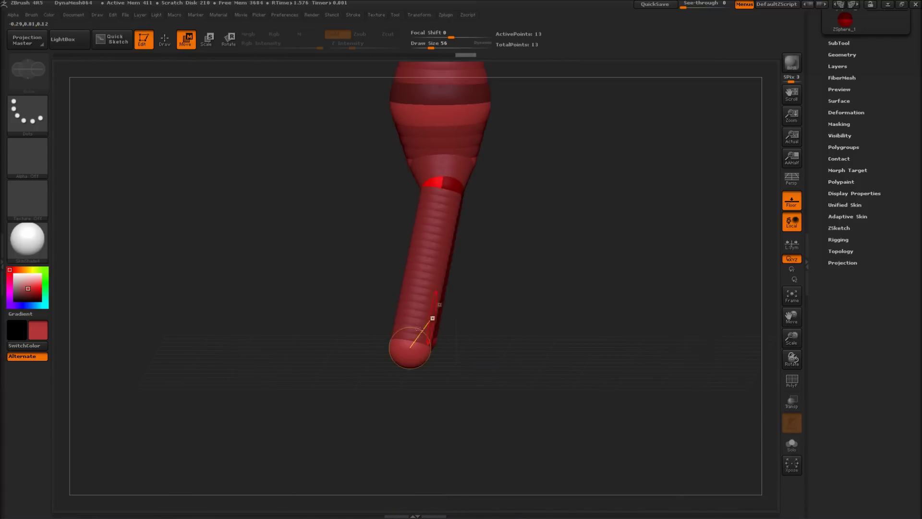
left_click_drag(409, 368, 445, 425)
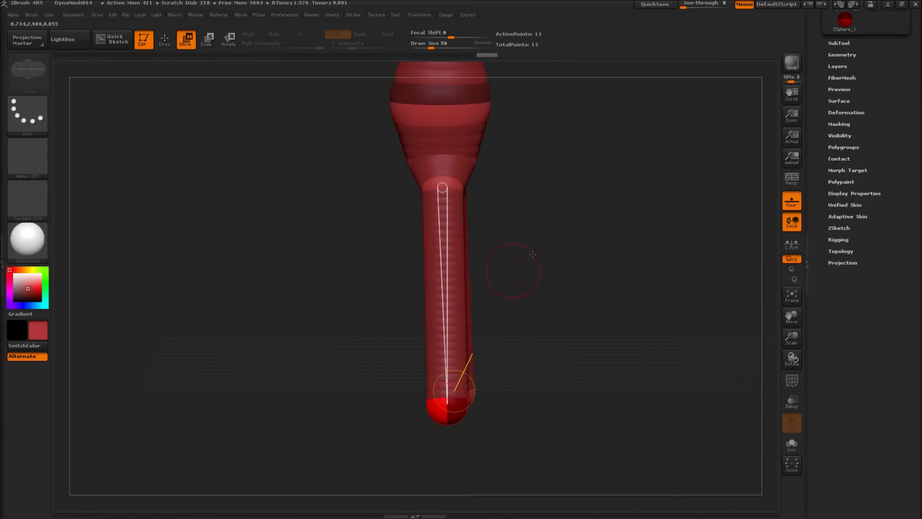
Shift the shoulder ZSpheres in side view to line them up with the torso.
left_click_drag(540, 244, 596, 380, "alt")
left_click_drag(488, 303, 437, 426, "alt")
left_click_drag(432, 332, 452, 293)
left_click_drag(339, 300, 384, 302)
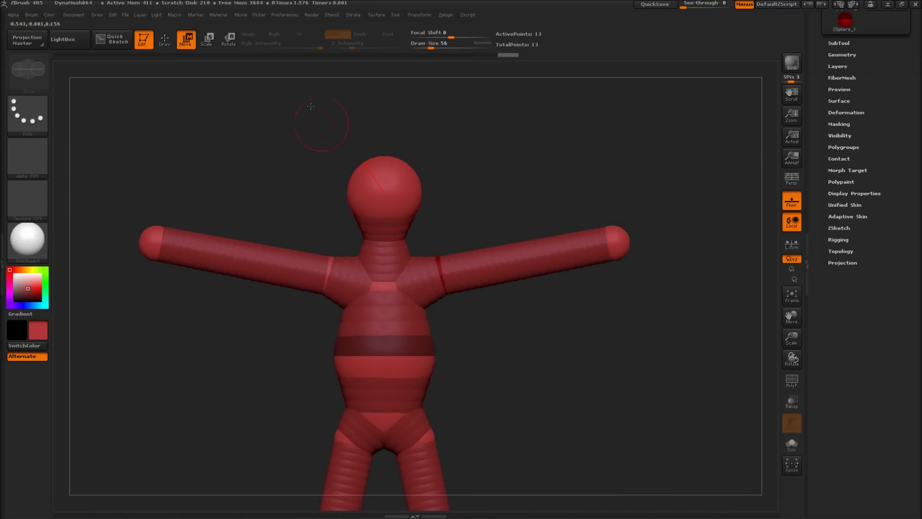
Insert mirrored elbow ZSpheres midway along the arms and mirrored knee ZSpheres midway along the legs.
left_click(161, 39)
left_click_drag(208, 307, 213, 233, "alt")
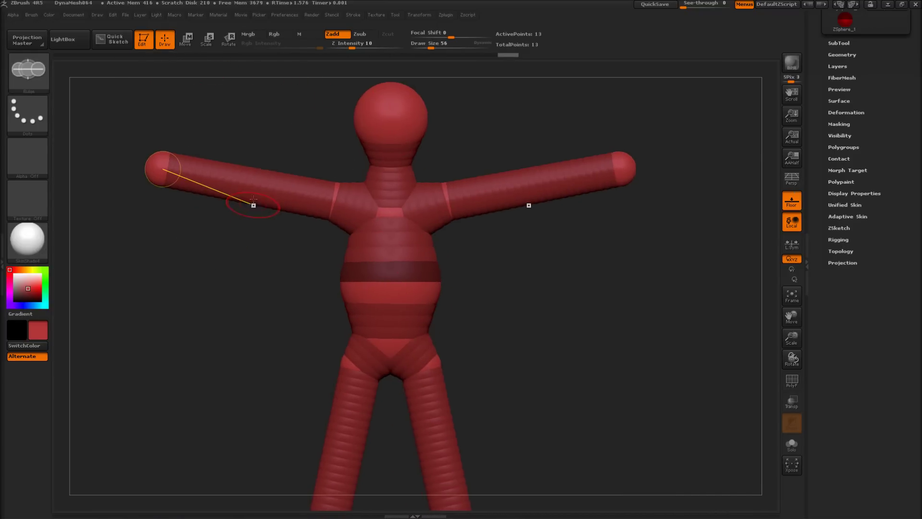
left_click(254, 191)
left_click_drag(269, 391, 277, 319, "alt")
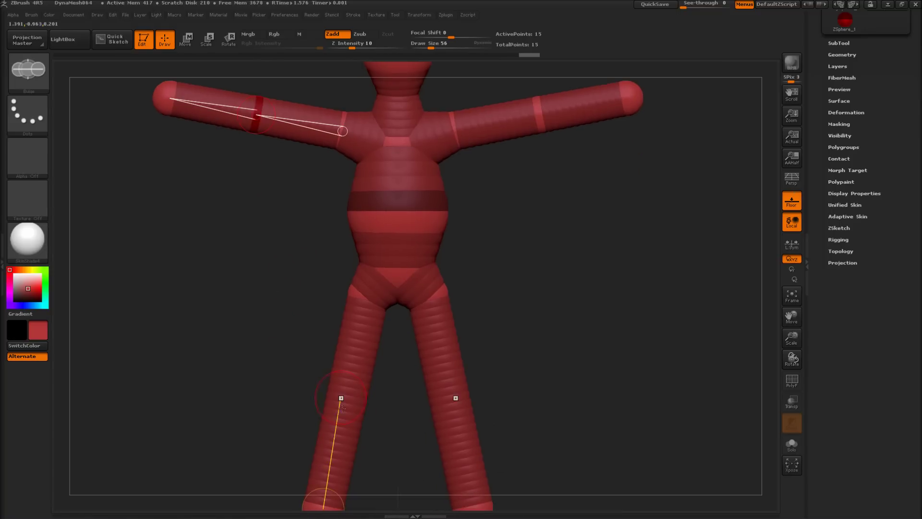
left_click(346, 397)
key("f")
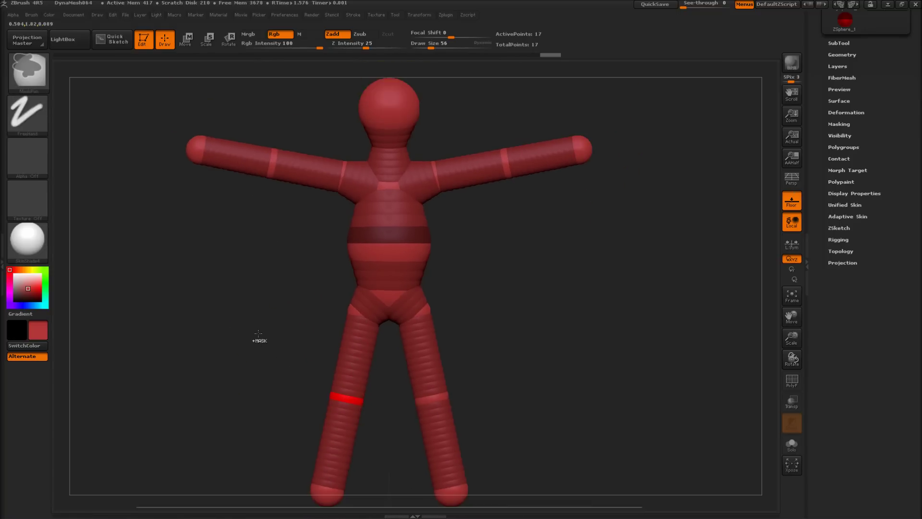
Move the elbow and knee ZSpheres in depth to give the arms and legs a slight bend.
left_click(186, 38)
left_click_drag(276, 338, 164, 106)
left_click_drag(322, 179, 358, 181)
left_click_drag(216, 288, 149, 224)
key("f")
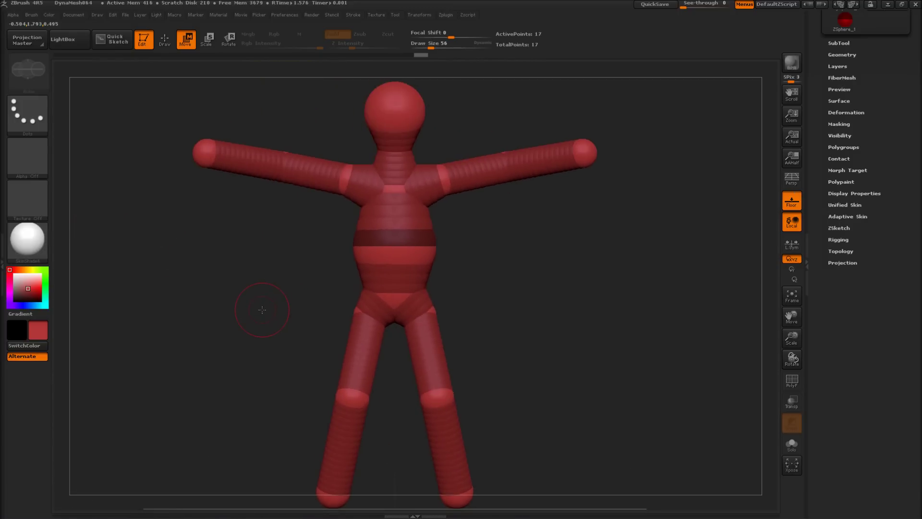
Try moving the arms inward with the Move tool and undo each move.
left_click_drag(272, 310, 263, 311, "alt")
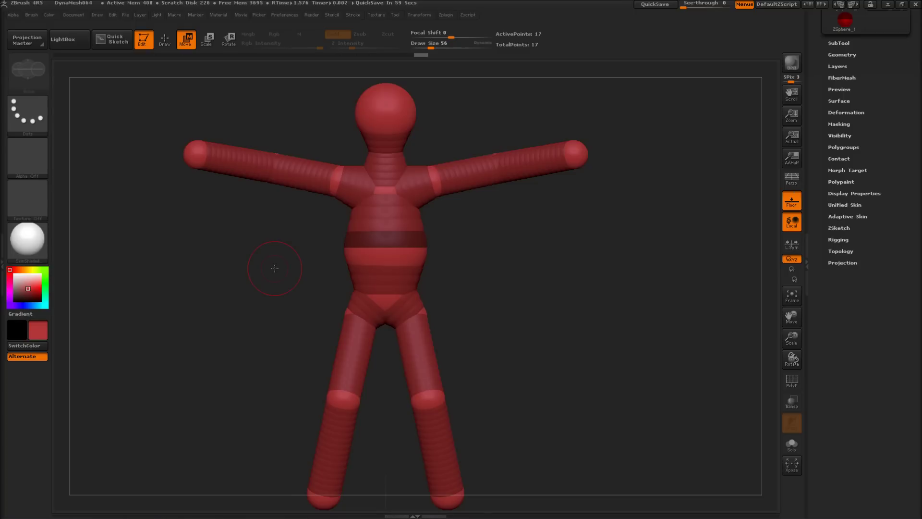
left_click_drag(275, 268, 265, 269)
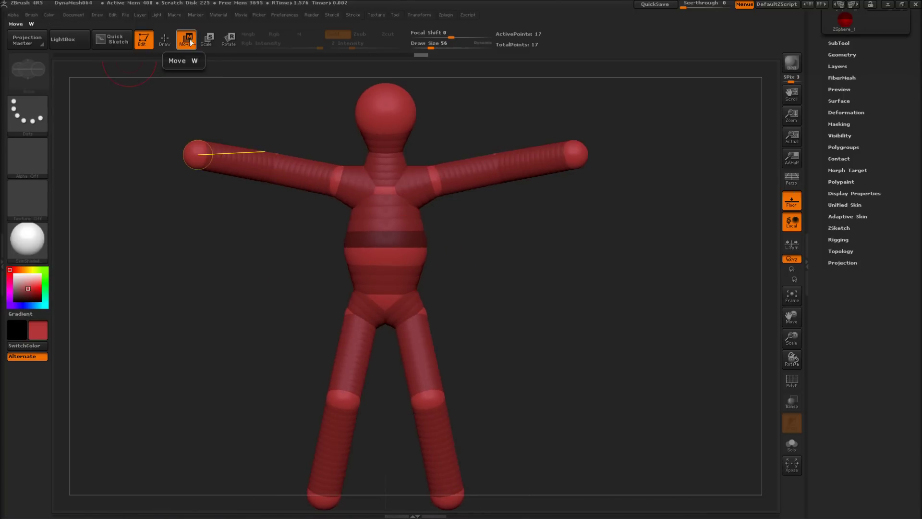
left_click_drag(277, 159, 294, 168)
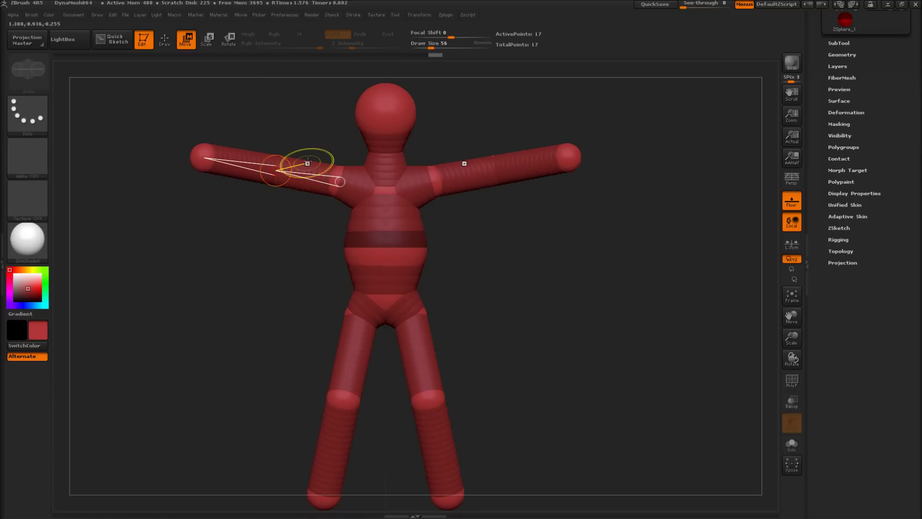
key("ctrl+z")
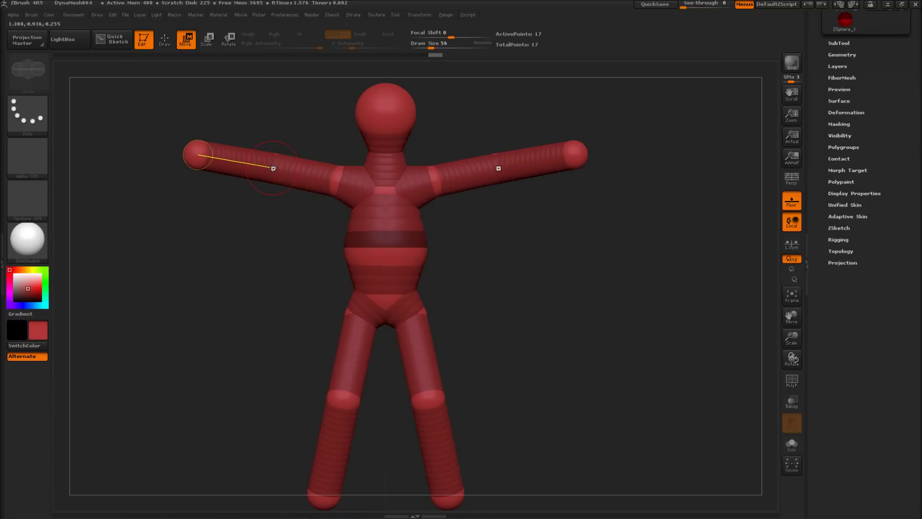
left_click_drag(273, 168, 312, 175)
key("ctrl+z")
Try rotating the arms at the elbows and the lower legs outward at the knees, and undo both rotations.
left_click(222, 42)
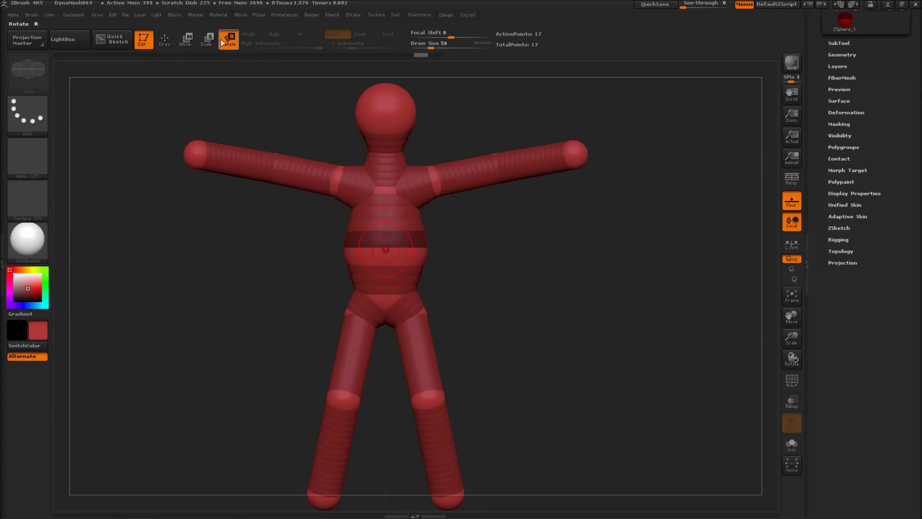
left_click_drag(278, 164, 272, 188)
key("ctrl+z")
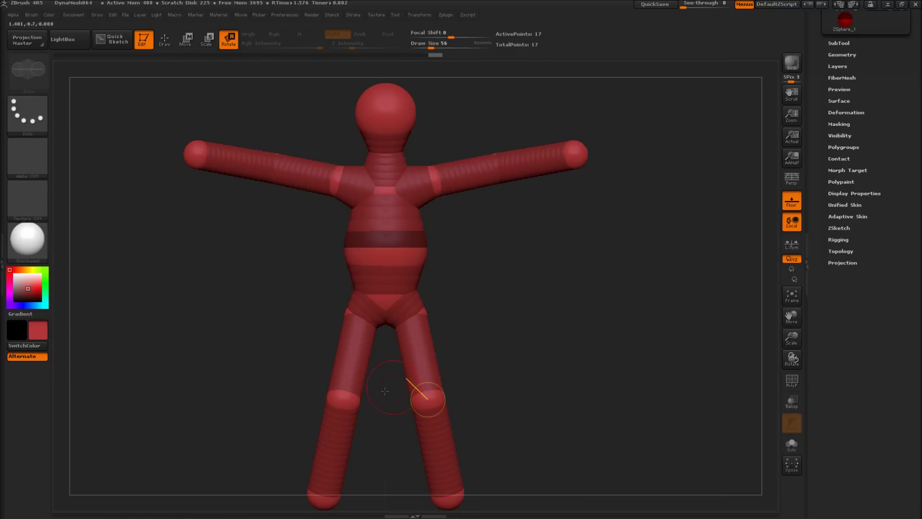
left_click_drag(344, 399, 307, 428)
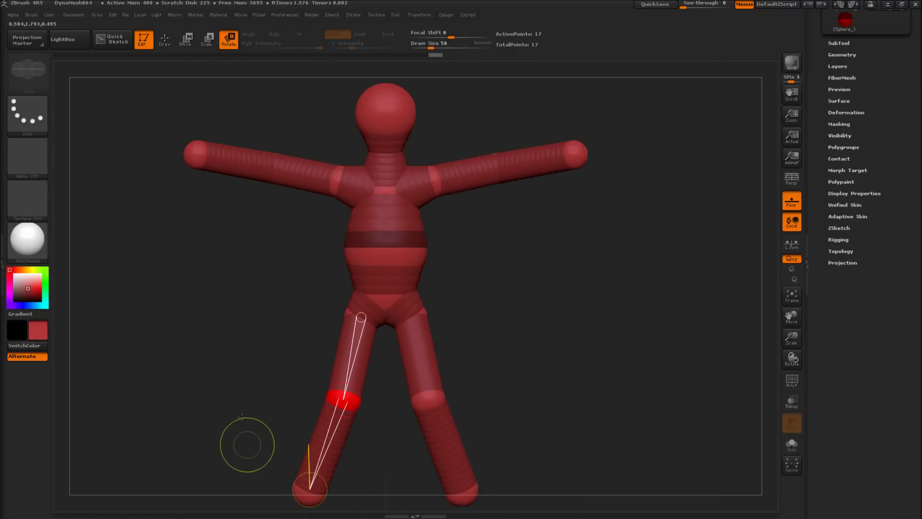
left_click_drag(242, 416, 260, 299)
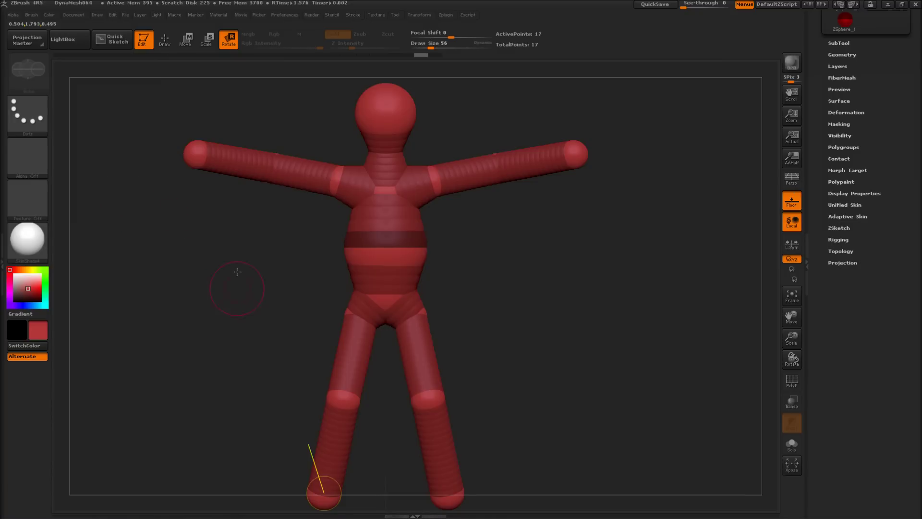
Turn the ZSketch option EditSketch on to preview the figure and switch it off again.
left_click(165, 40)
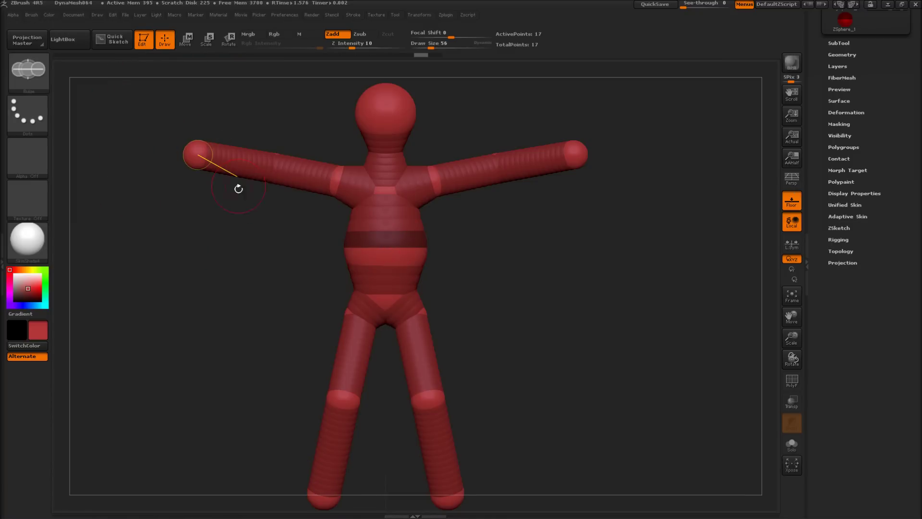
left_click(840, 227)
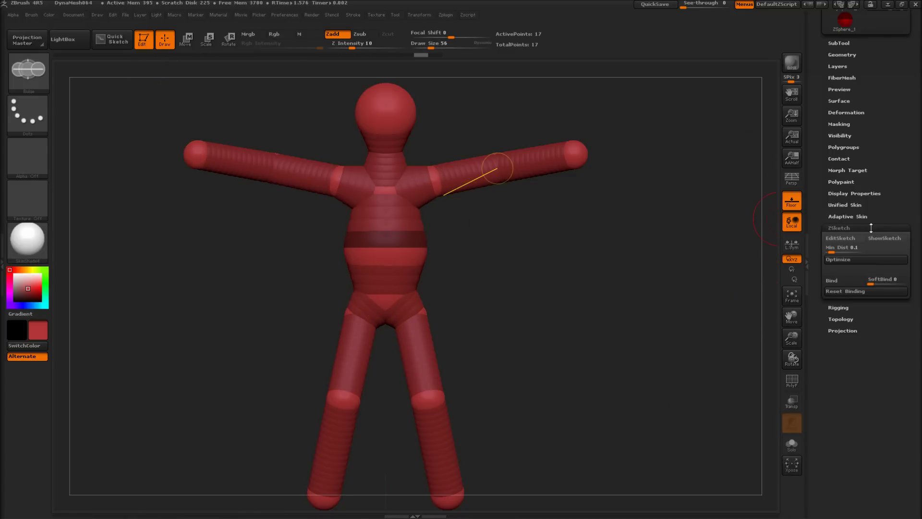
left_click(838, 239)
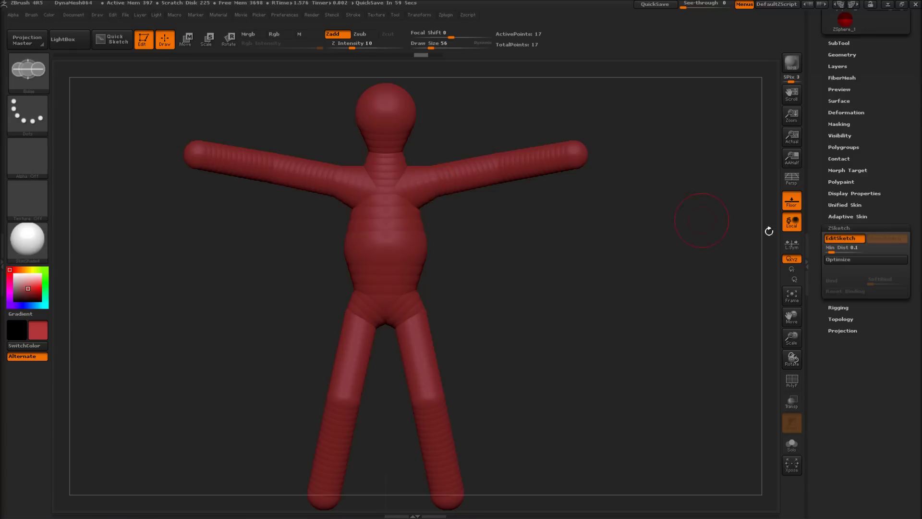
left_click(845, 238)
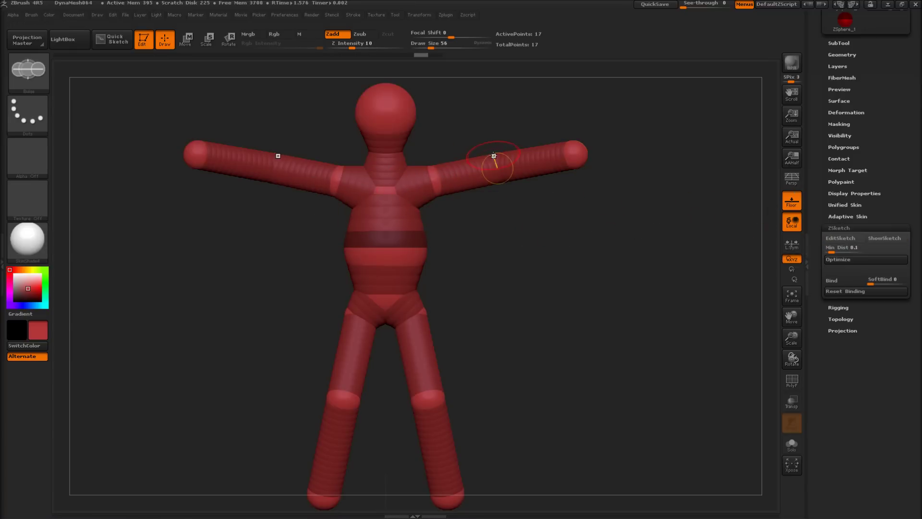
Rotate the mirrored arms down until they are nearly horizontal and enable EditSketch mode.
left_click(496, 171)
key("ctrl+z")
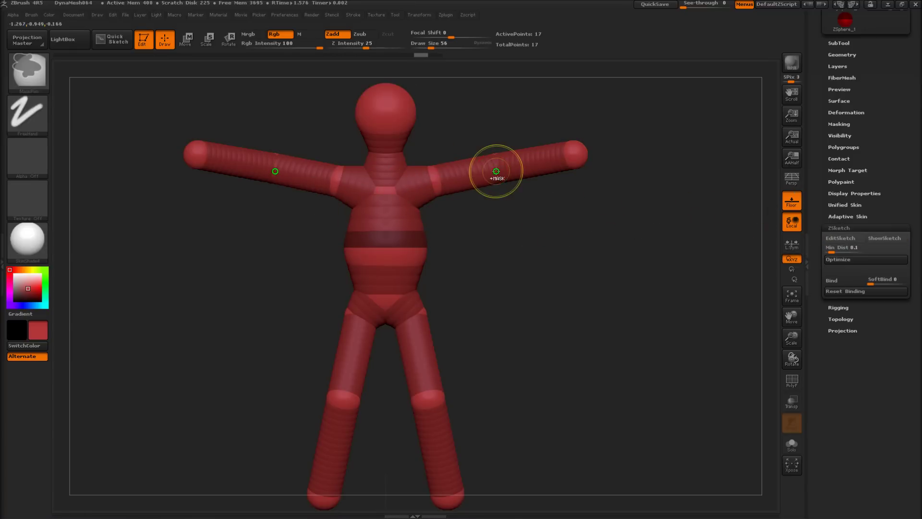
key("w")
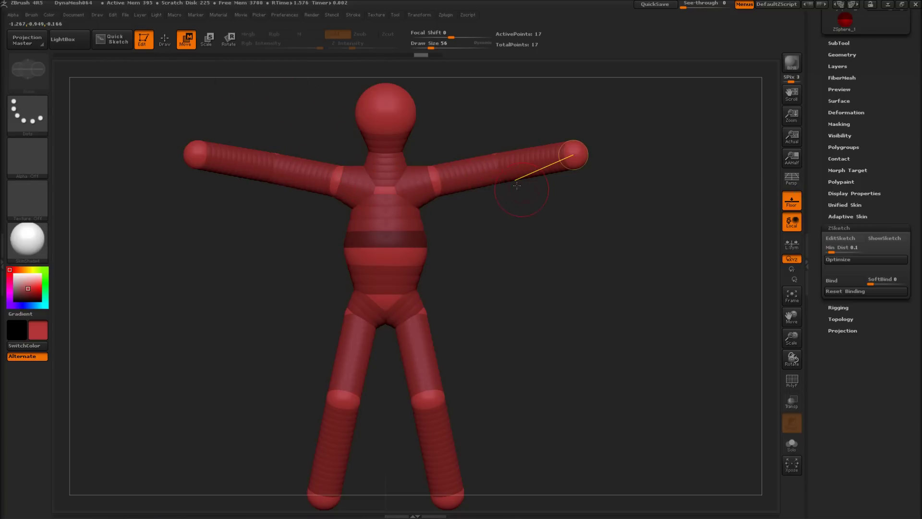
key("r")
left_click_drag(486, 189, 522, 177)
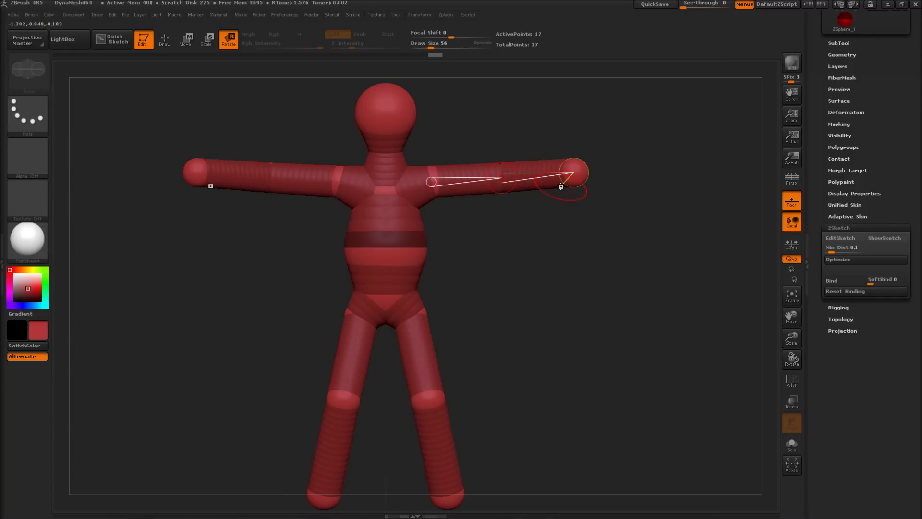
key("shift+a")
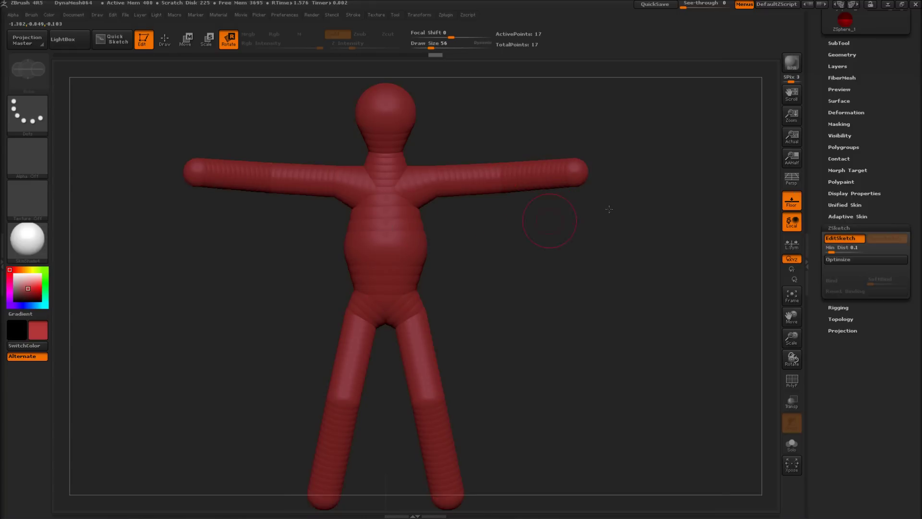
Toggle EditSketch off and back on, then choose the Sketch 1 brush in Draw mode.
left_click(842, 238)
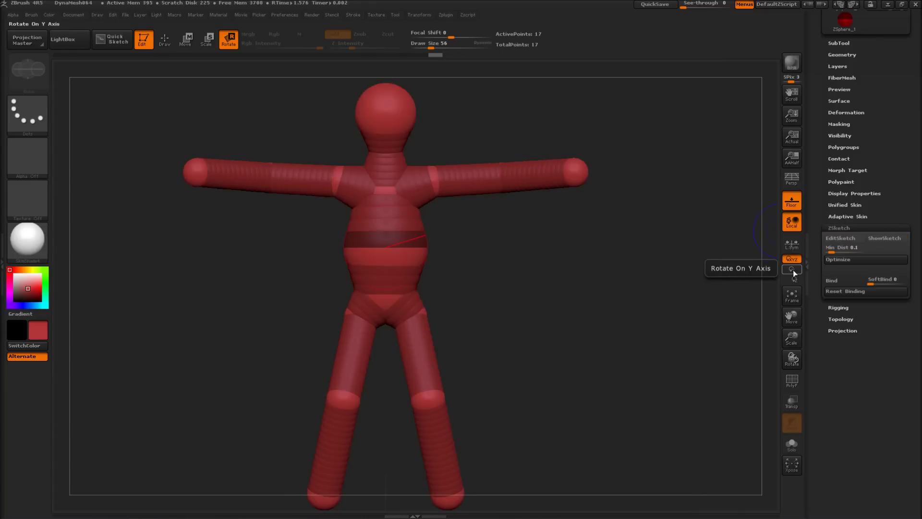
key("shift+a")
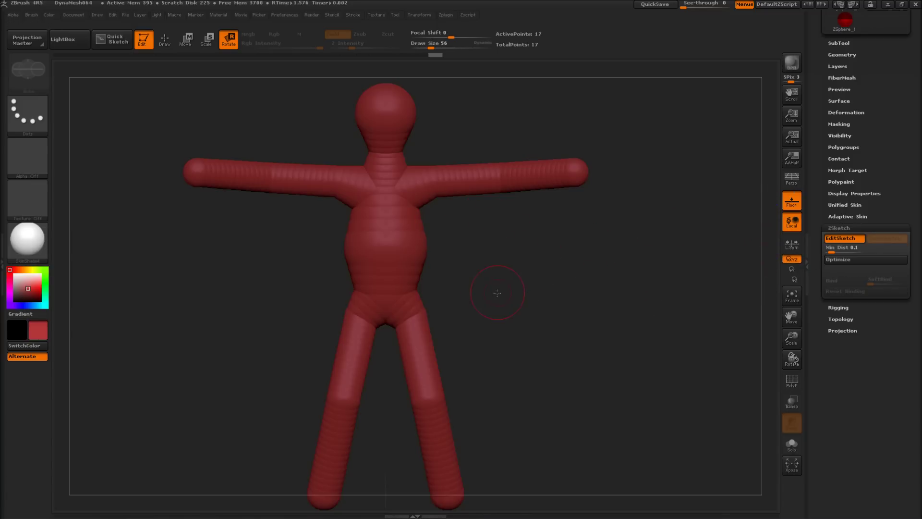
left_click(169, 42)
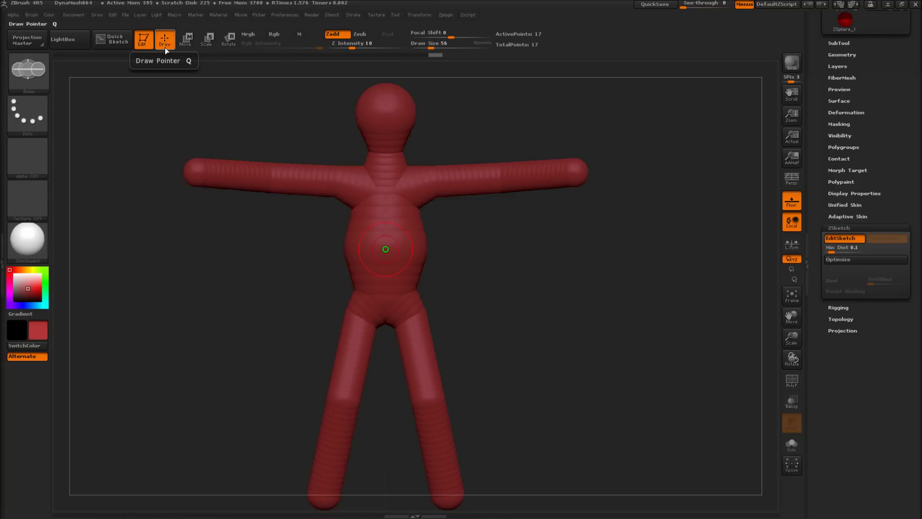
left_click(31, 72)
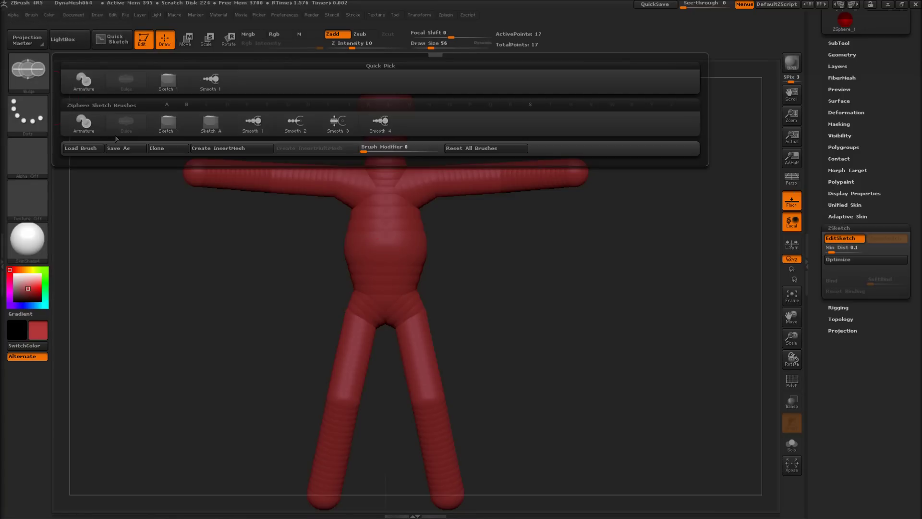
left_click(166, 125)
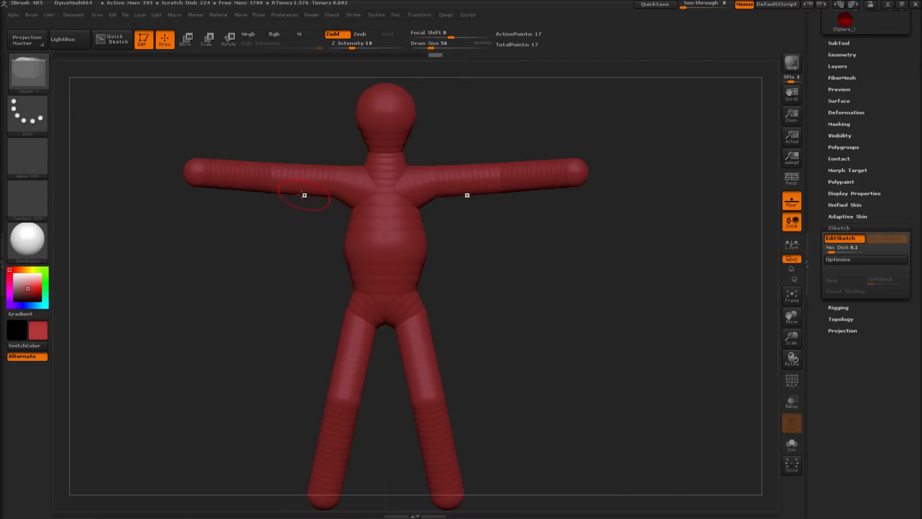
Try a mirrored sketch stroke along the upper arms, smooth it, and toggle EditSketch off and on.
mouse_move(293, 187)
left_mouse_down()
mouse_move(365, 202)
mouse_move(317, 202)
mouse_move(355, 218)
mouse_move(376, 190)
mouse_move(348, 204)
mouse_move(366, 192)
left_mouse_up()
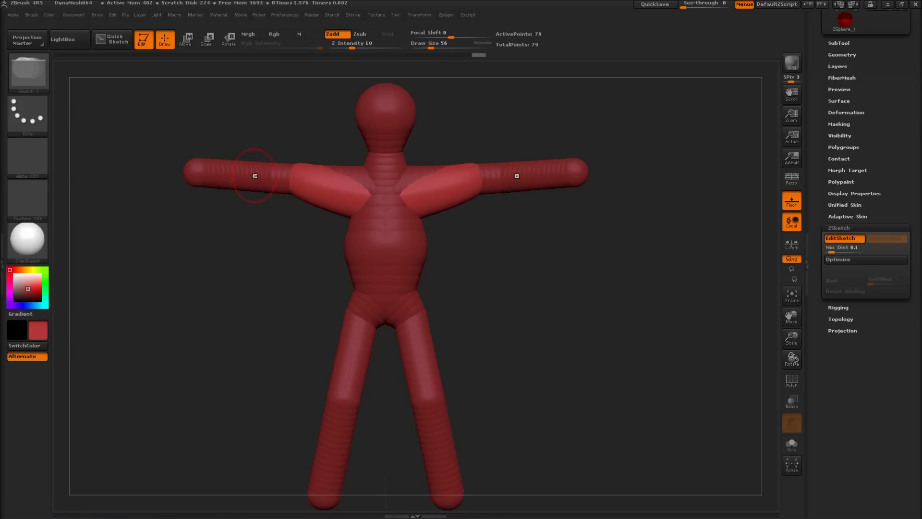
mouse_move(294, 181)
left_mouse_down("shift")
mouse_move(267, 191)
mouse_move(289, 193)
left_mouse_up("shift")
key("shift+a")
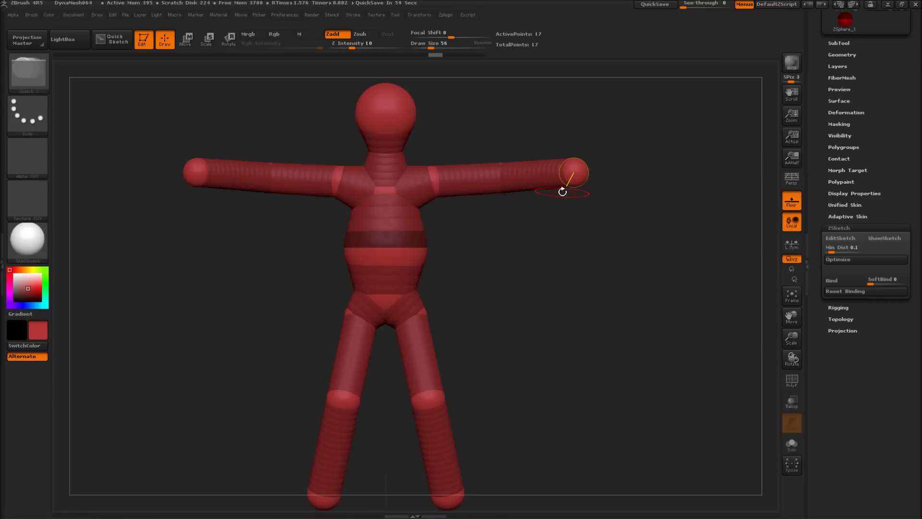
key("shift")
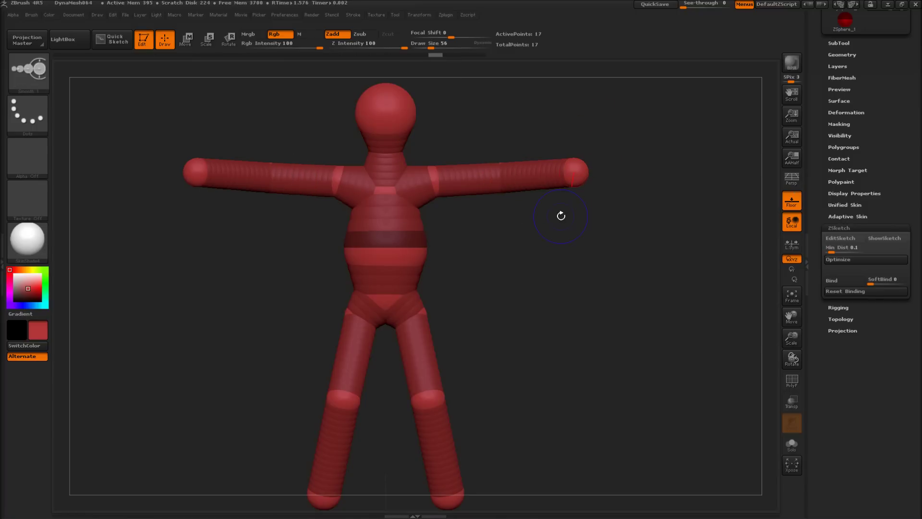
key("shift+a")
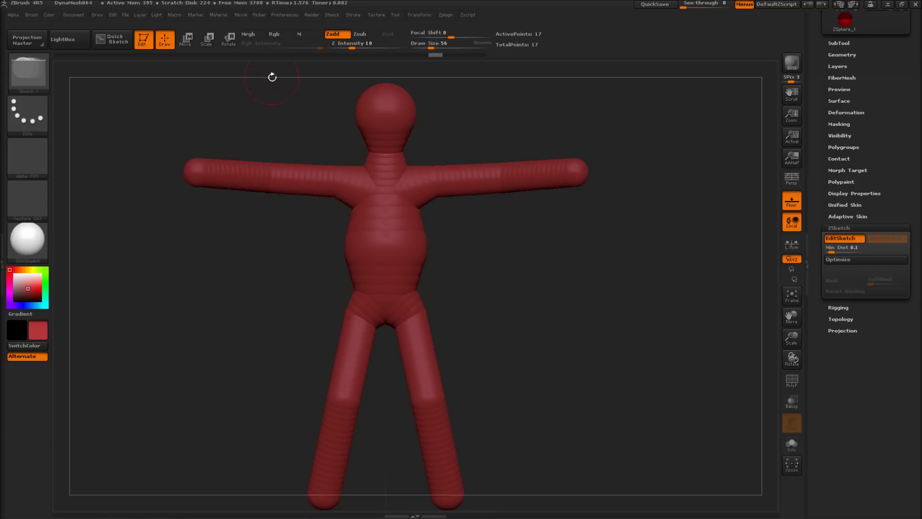
Sketch mirrored strokes over the upper arms and forearms and smooth them into tapered muscle shapes.
left_click_drag(282, 176, 370, 187)
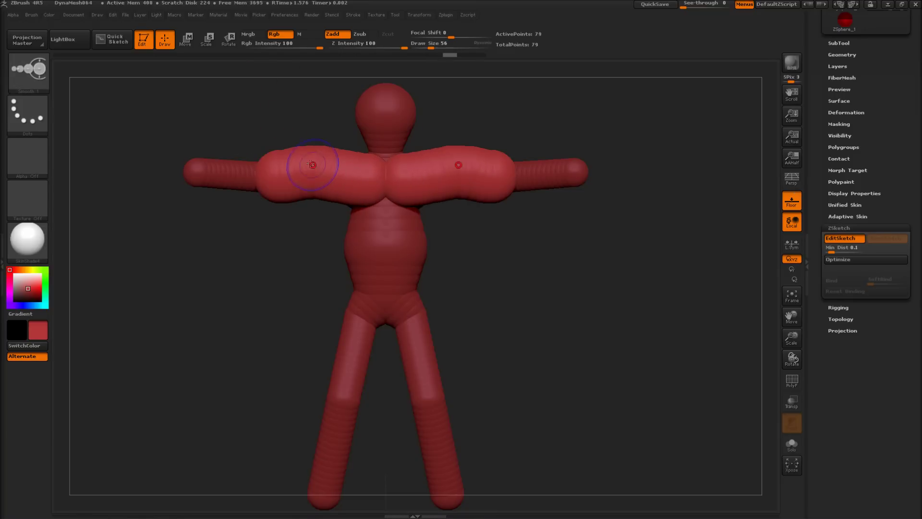
mouse_move(311, 166)
left_mouse_down("shift")
mouse_move(331, 175)
mouse_move(317, 182)
mouse_move(336, 176)
mouse_move(246, 166)
left_mouse_up("shift")
mouse_move(280, 114)
left_mouse_down()
mouse_move(228, 174)
mouse_move(283, 150)
left_mouse_up()
mouse_move(217, 165)
left_mouse_down("shift")
mouse_move(269, 155)
mouse_move(243, 160)
left_mouse_up("shift")
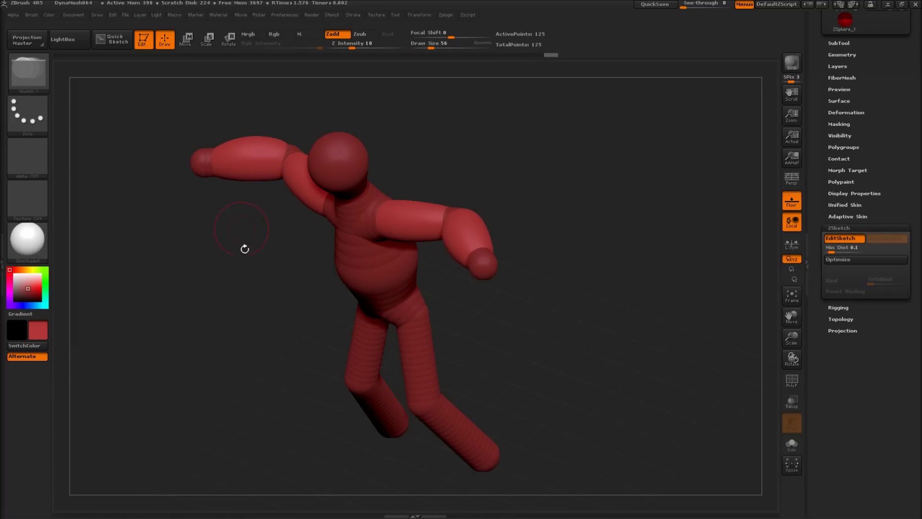
Cover the torso with mirrored sketch strokes over the shoulders, chest, abdomen and hips.
mouse_move(245, 247)
left_mouse_down()
mouse_move(282, 220)
mouse_move(280, 201)
left_mouse_up()
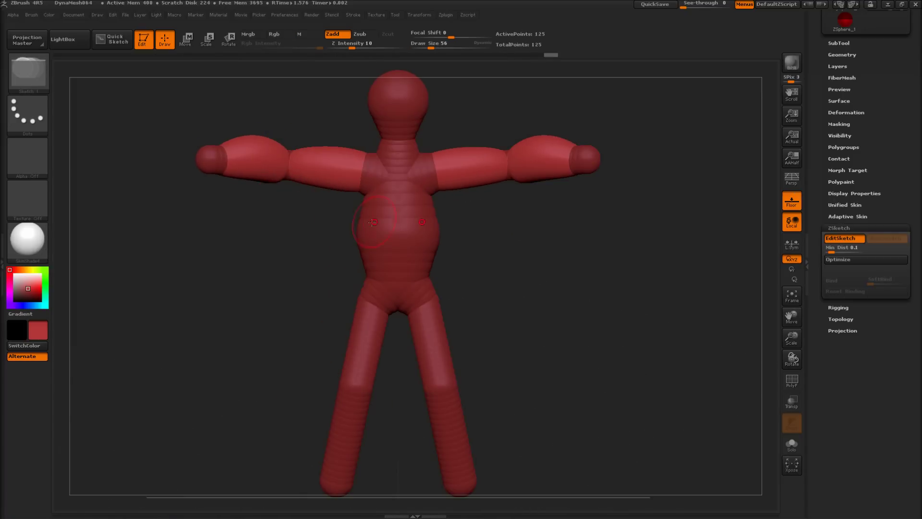
mouse_move(373, 164)
left_mouse_down()
mouse_move(383, 183)
mouse_move(371, 164)
mouse_move(382, 166)
mouse_move(383, 186)
mouse_move(374, 170)
left_mouse_up()
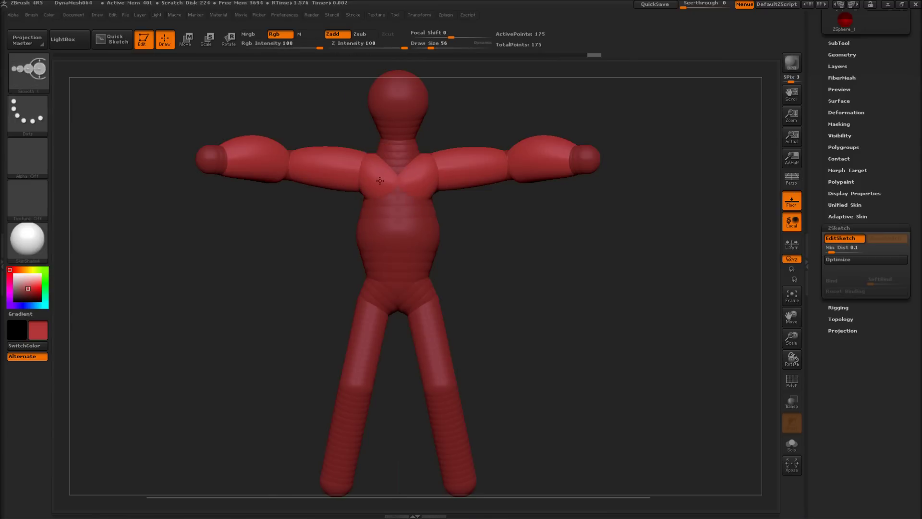
mouse_move(380, 202)
left_mouse_down()
mouse_move(384, 264)
mouse_move(383, 189)
mouse_move(372, 245)
left_mouse_up()
left_click_drag(330, 271, 343, 265)
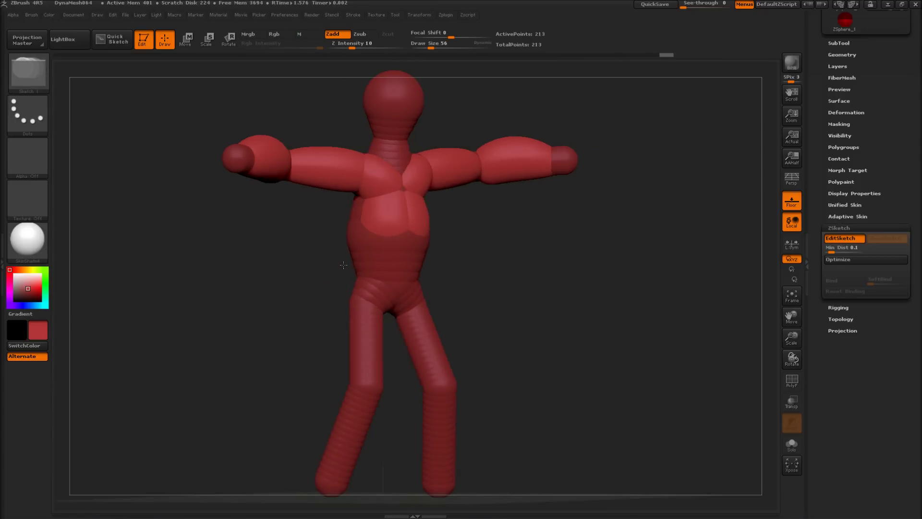
mouse_move(356, 219)
left_mouse_down()
mouse_move(359, 288)
mouse_move(358, 224)
mouse_move(361, 256)
mouse_move(391, 239)
mouse_move(383, 275)
mouse_move(370, 271)
left_mouse_up()
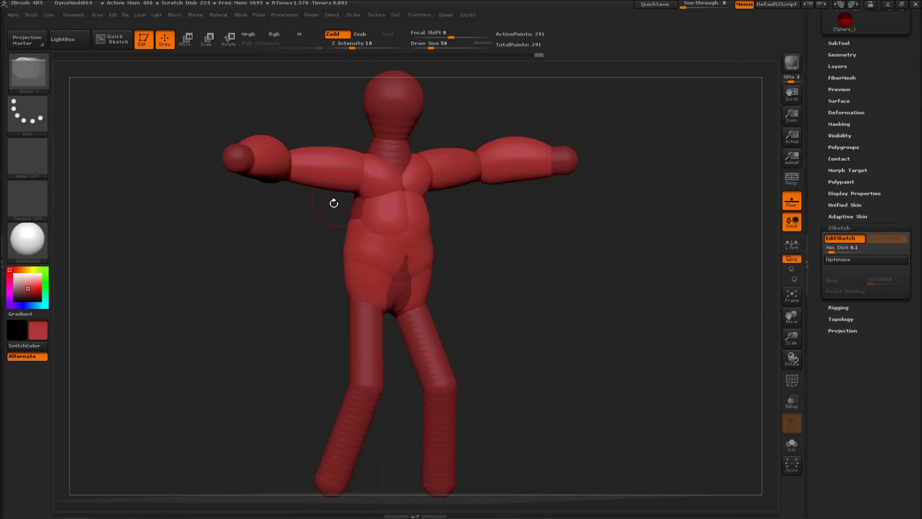
Sketch mirrored strokes down the thighs and lower legs and smooth them into tapered shapes.
left_click_drag(334, 200, 294, 239)
left_click_drag(323, 274, 259, 299)
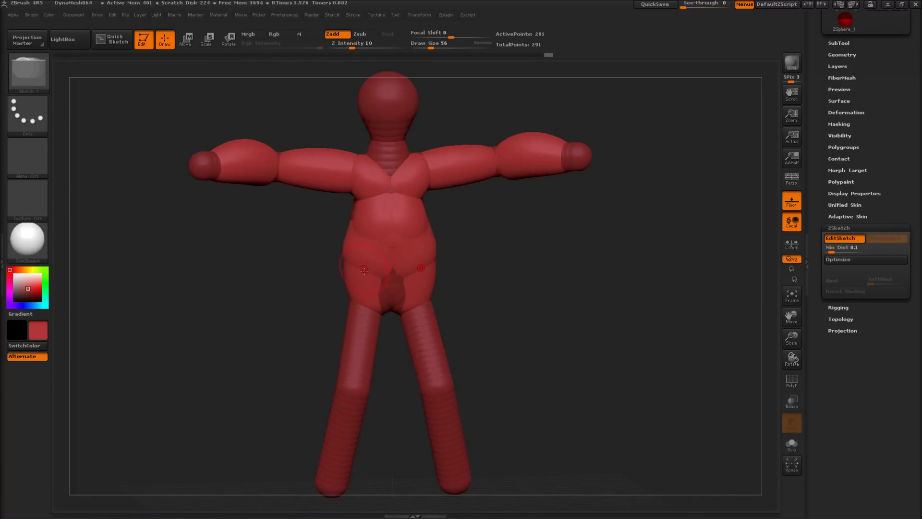
mouse_move(363, 308)
left_mouse_down()
mouse_move(351, 383)
mouse_move(357, 362)
mouse_move(360, 374)
mouse_move(332, 485)
left_mouse_up()
left_click_drag(350, 387, 330, 476, "shift")
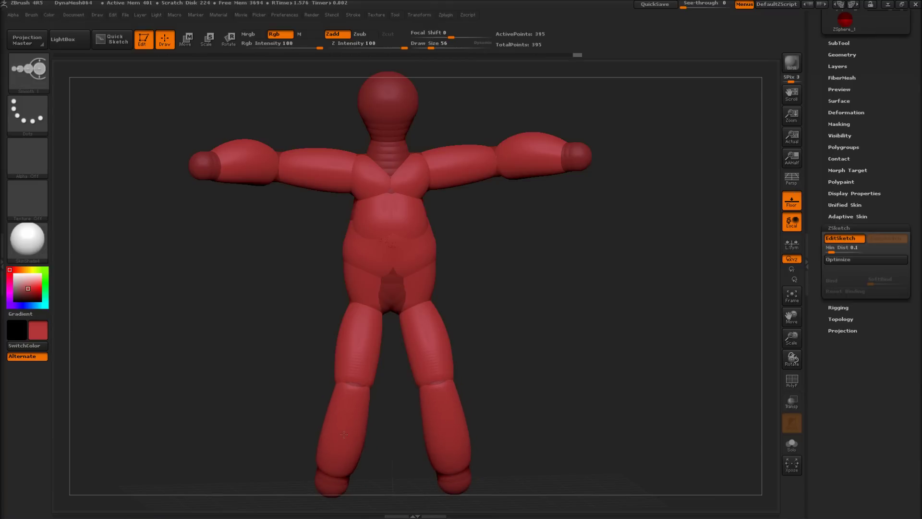
Preview the skin generated from the sketched figure, examine it from the side, and return to the sketch.
left_click_drag(269, 441, 247, 340, "alt")
left_click_drag(258, 275, 274, 298, "alt")
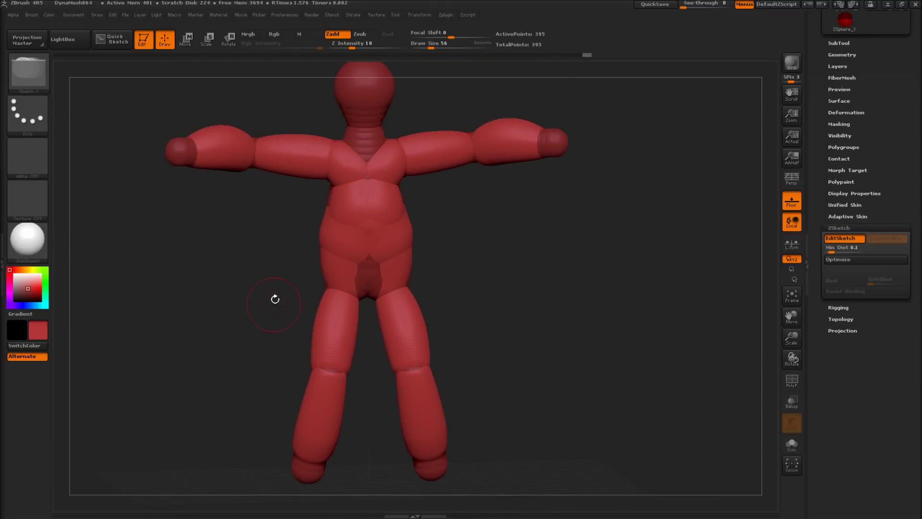
key("a")
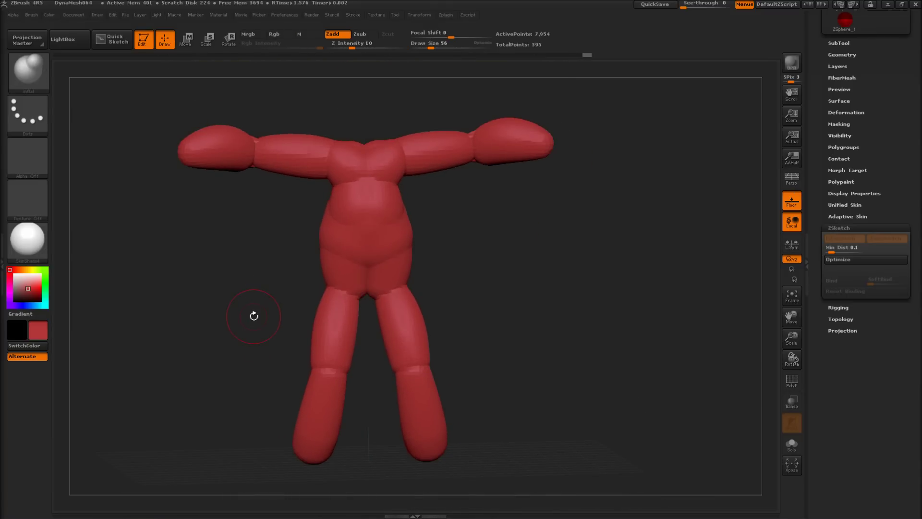
mouse_move(243, 303)
left_mouse_down()
mouse_move(186, 313)
mouse_move(199, 318)
mouse_move(201, 298)
mouse_move(248, 286)
mouse_move(253, 248)
left_mouse_up()
key("a")
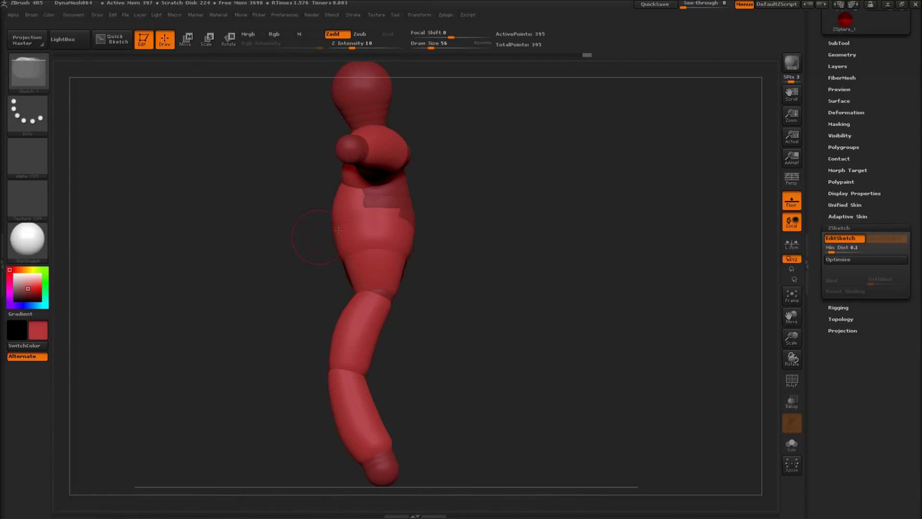
Smooth the sketched strokes around the waist and hips from the back of the figure.
left_click_drag(539, 266, 496, 281)
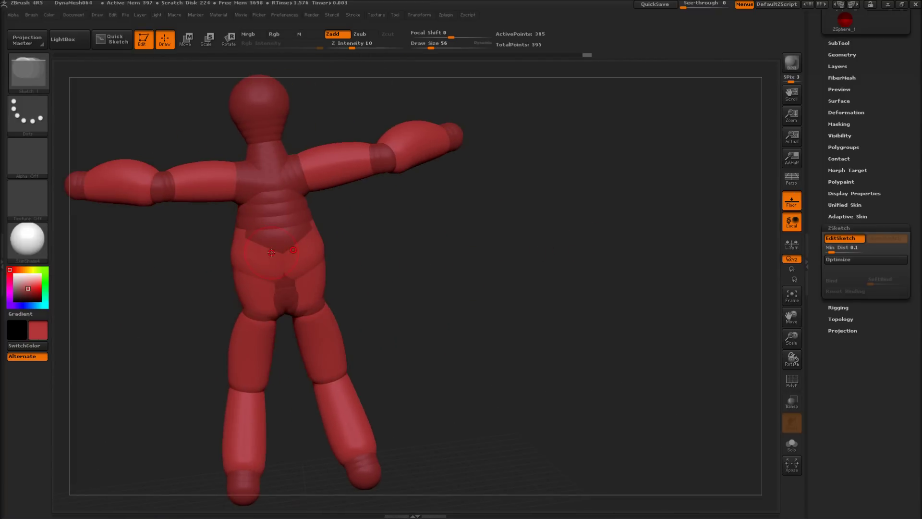
key("shift")
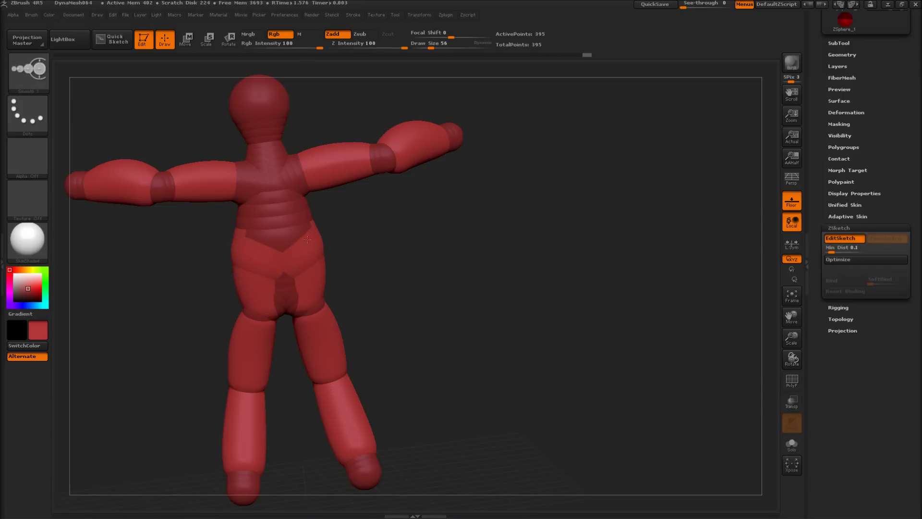
left_click_drag(257, 253, 254, 263, "shift")
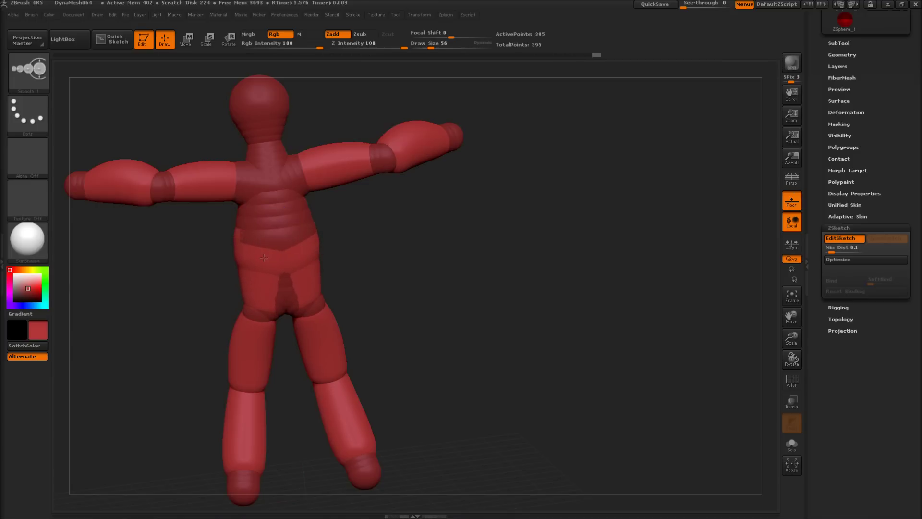
Try building up overlapping mirrored sketch strokes across the chest and abdomen, and smooth them.
left_click_drag(432, 301, 511, 290)
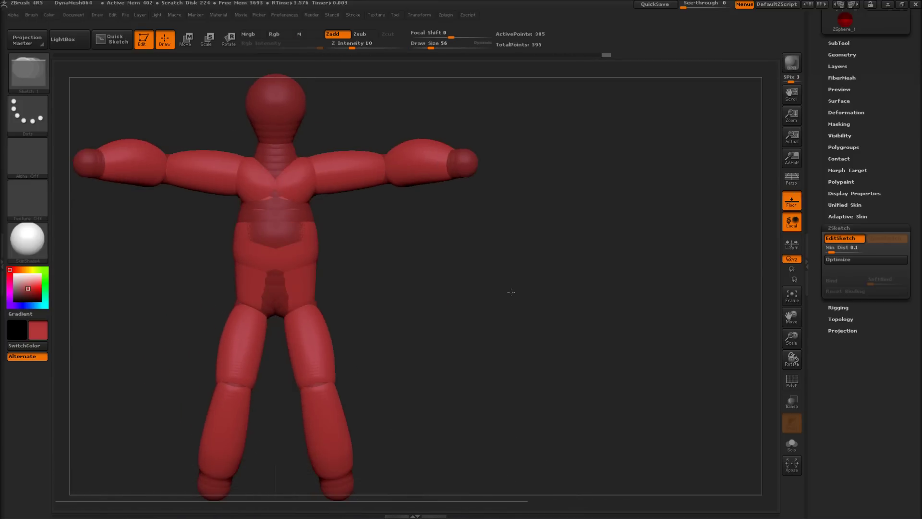
right_click_drag(364, 285, 317, 324, "ctrl")
right_click_drag(432, 278, 465, 323, "alt")
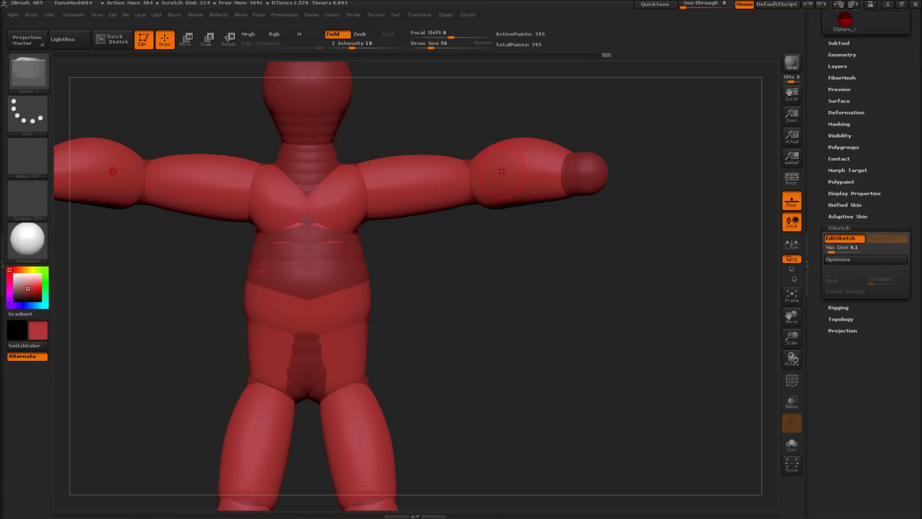
mouse_move(322, 201)
left_mouse_down()
mouse_move(312, 249)
mouse_move(370, 231)
mouse_move(351, 197)
mouse_move(296, 292)
mouse_move(300, 226)
left_mouse_up()
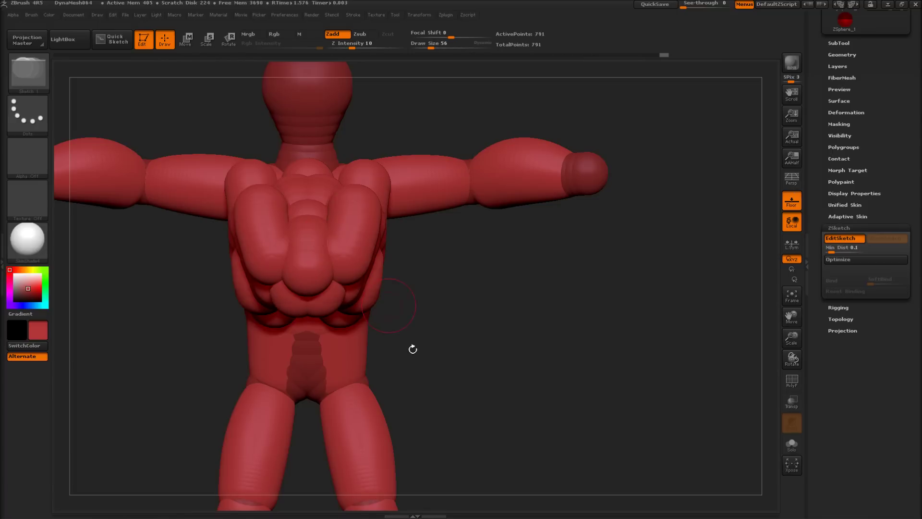
mouse_move(412, 347)
left_mouse_down()
mouse_move(303, 353)
mouse_move(388, 377)
mouse_move(435, 377)
left_mouse_up()
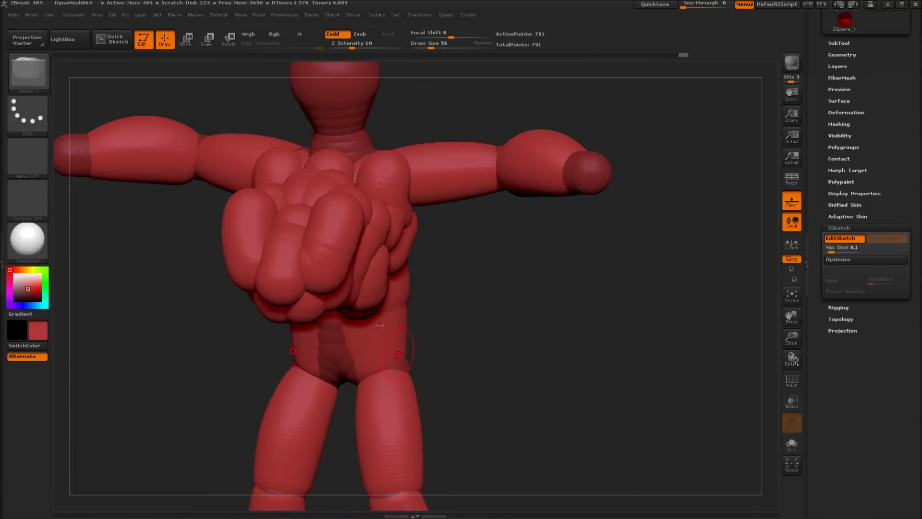
mouse_move(313, 231)
left_mouse_down()
mouse_move(295, 310)
mouse_move(291, 243)
mouse_move(310, 277)
left_mouse_up()
left_click_drag(379, 234, 355, 327)
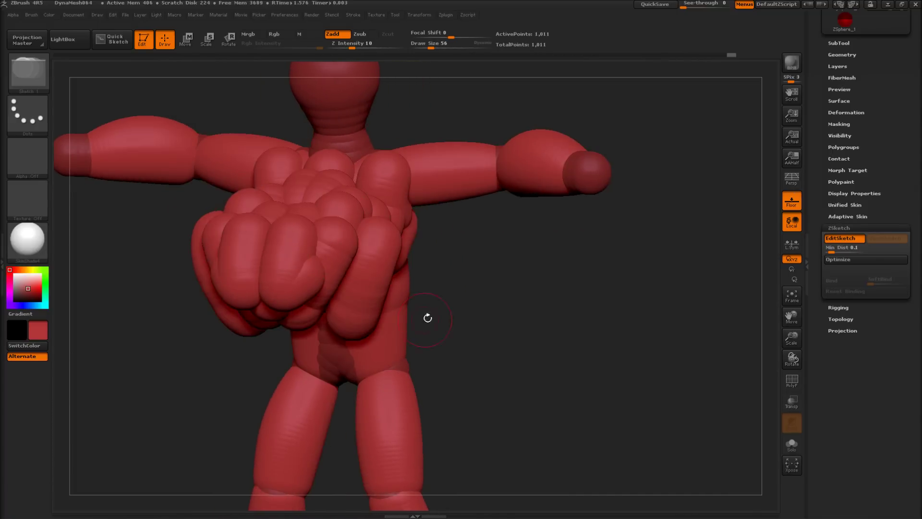
mouse_move(280, 247)
left_mouse_down("shift")
mouse_move(288, 276)
mouse_move(280, 270)
mouse_move(313, 273)
mouse_move(308, 259)
mouse_move(344, 239)
mouse_move(355, 288)
mouse_move(338, 236)
mouse_move(366, 212)
mouse_move(309, 227)
mouse_move(288, 267)
mouse_move(324, 239)
mouse_move(379, 247)
mouse_move(403, 269)
left_mouse_up("shift")
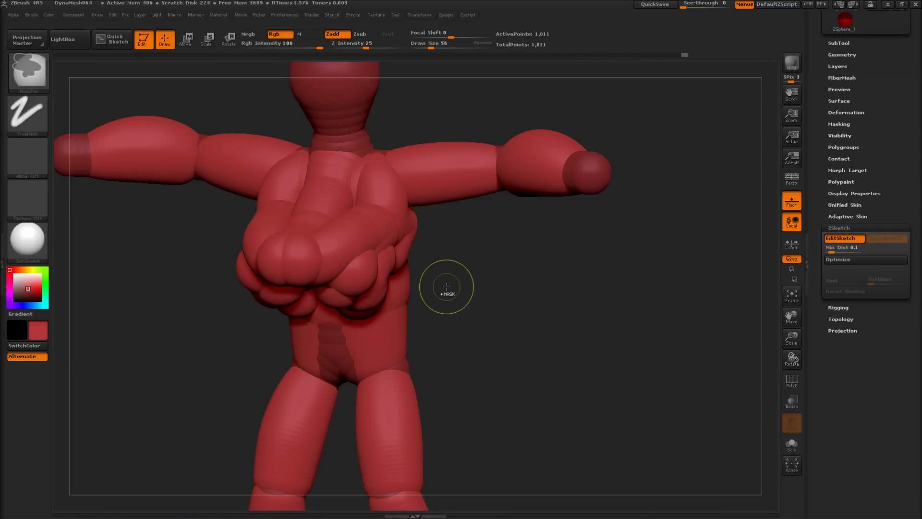
Undo all the overlapping strokes and smoothing on the chest and abdomen.
key("ctrl+z")
key("ctrl+z")
key("ctrl+z")
key("ctrl+z")
key("ctrl+z")
key("ctrl+z")
key("ctrl+z")
key("ctrl+z")
key("ctrl+z")
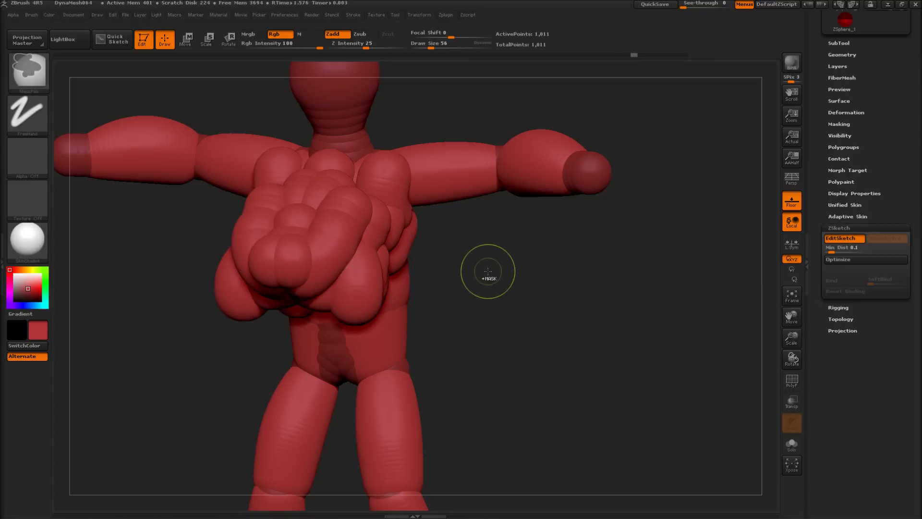
key("ctrl+z")
key("ctrl+z")
key("ctrl+z")
key("ctrl+z")
key("ctrl+z")
key("ctrl+z")
key("ctrl+z")
key("ctrl+z")
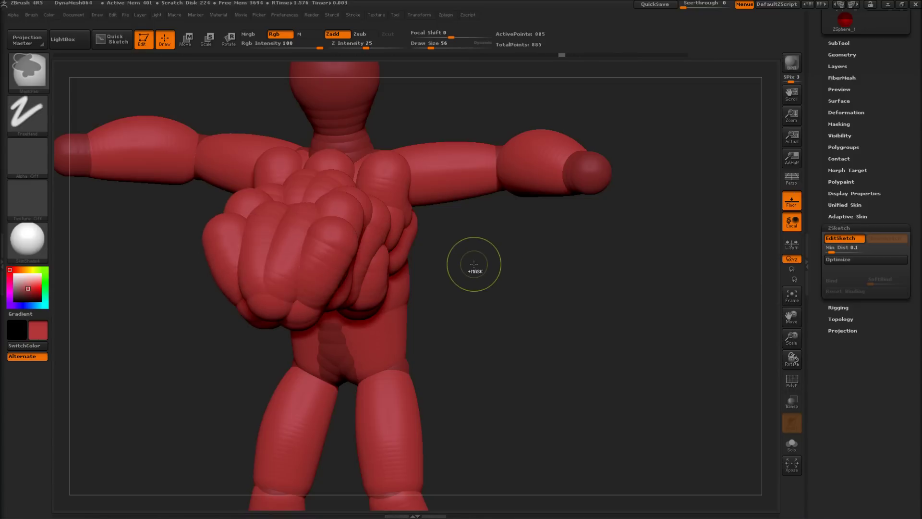
key("ctrl+z")
key("ctrl+z")
key("ctrl+z")
key("ctrl+z")
key("ctrl+z")
key("ctrl+z")
key("ctrl+z")
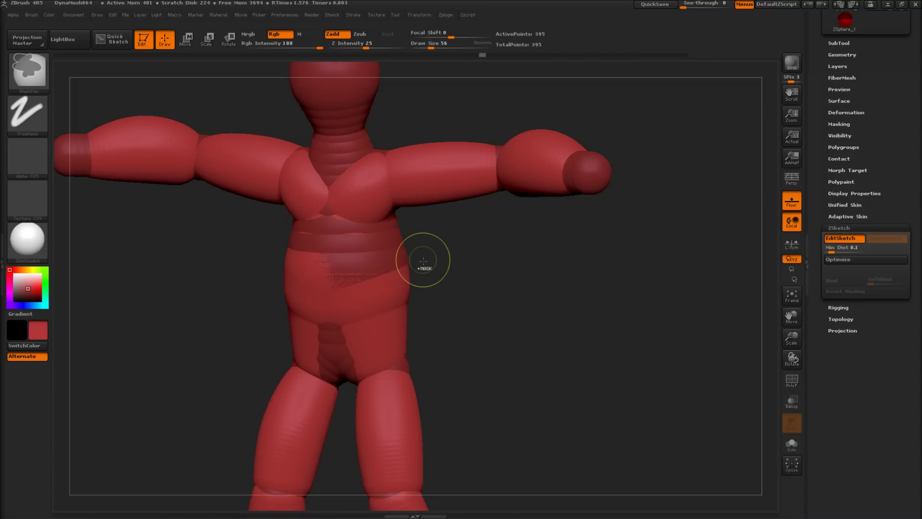
Sketch mirrored strokes down the middle of the torso from neck to abdomen, accept discarding the newer undo history, and smooth them.
left_click_drag(343, 158, 356, 261)
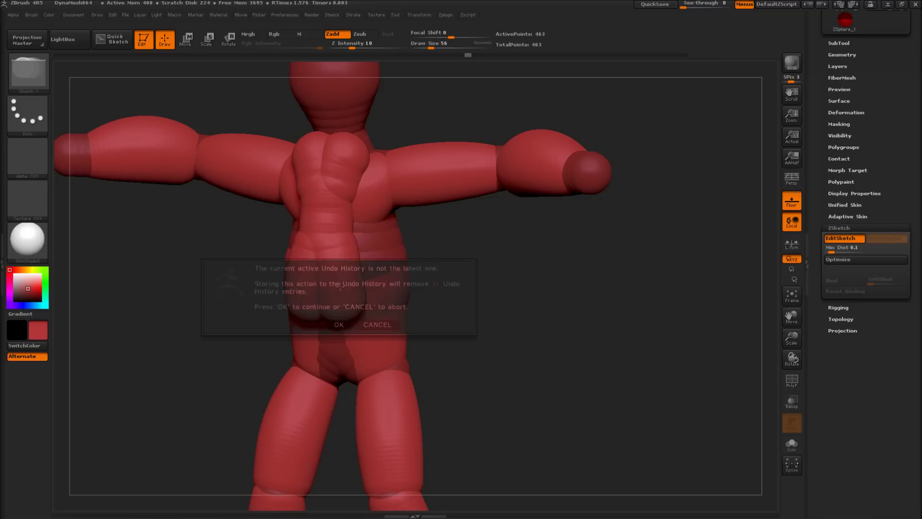
left_click(340, 325)
key("shift")
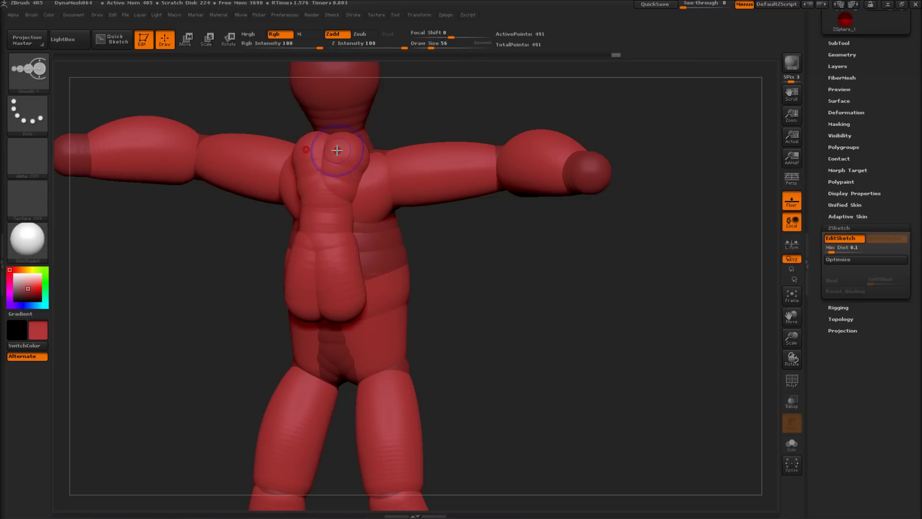
left_click_drag(329, 149, 318, 206, "shift")
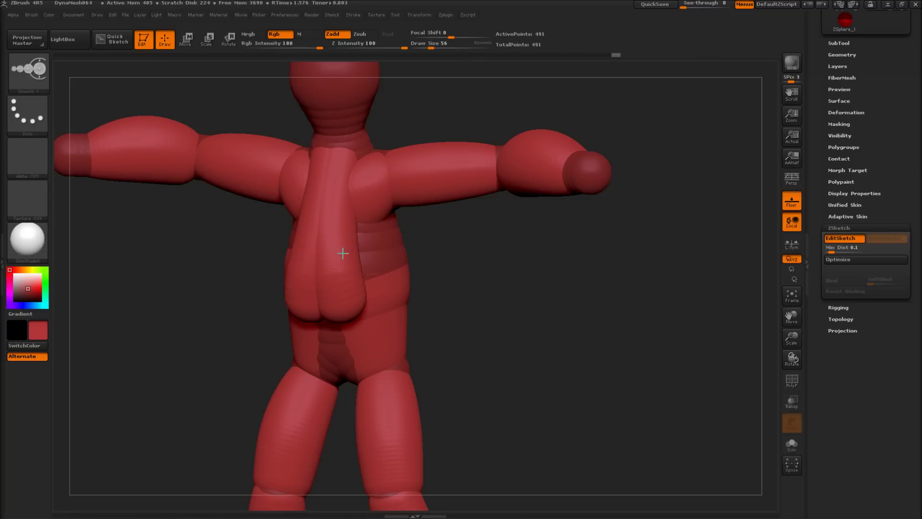
Undo the smoothing and the mirrored strokes down the middle of the torso, and check the skin preview.
mouse_move(343, 253)
left_mouse_down("shift")
mouse_move(334, 315)
mouse_move(336, 272)
mouse_move(351, 246)
left_mouse_up("shift")
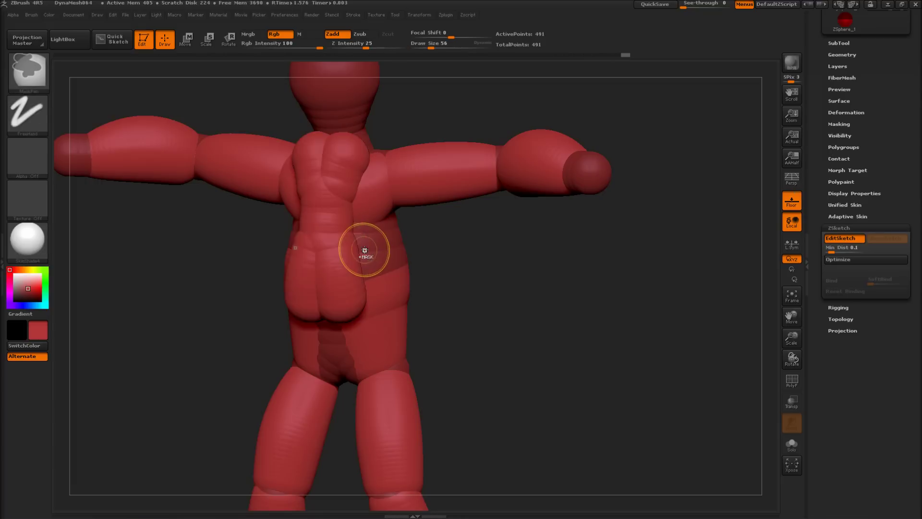
key("ctrl+z")
mouse_move(386, 226)
left_mouse_down()
mouse_move(365, 318)
mouse_move(365, 207)
left_mouse_up()
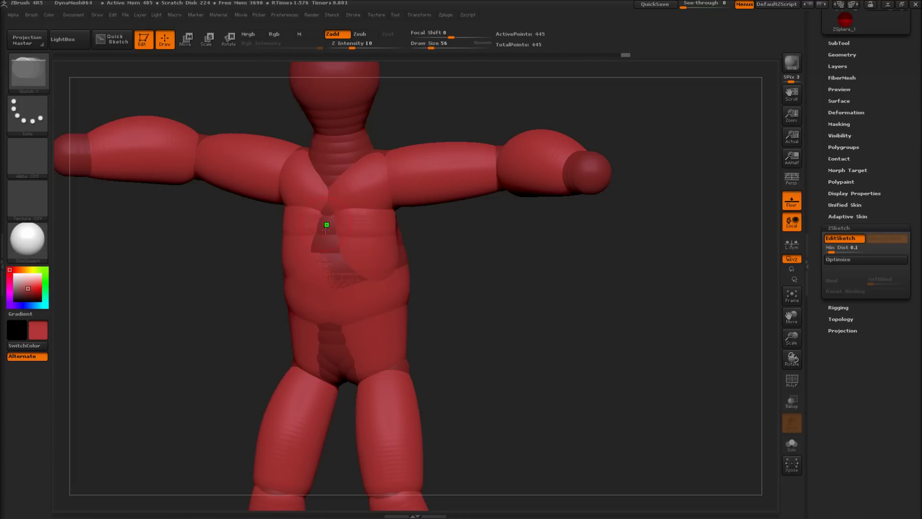
mouse_move(478, 337)
left_mouse_down()
mouse_move(508, 323)
mouse_move(485, 284)
mouse_move(445, 327)
mouse_move(397, 336)
left_mouse_up()
key("a")
key("a")
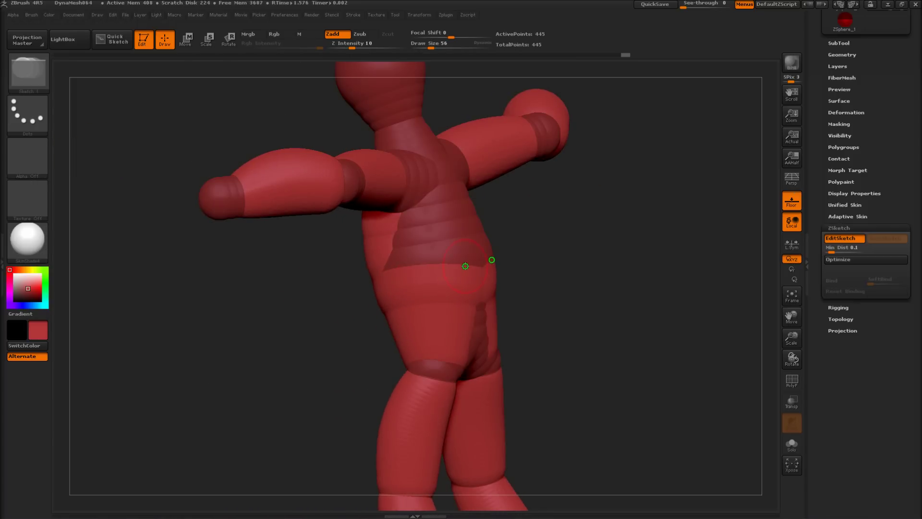
Move the lower back and belly strokes forward in side view, and check the shape in the skin preview.
left_click(186, 40)
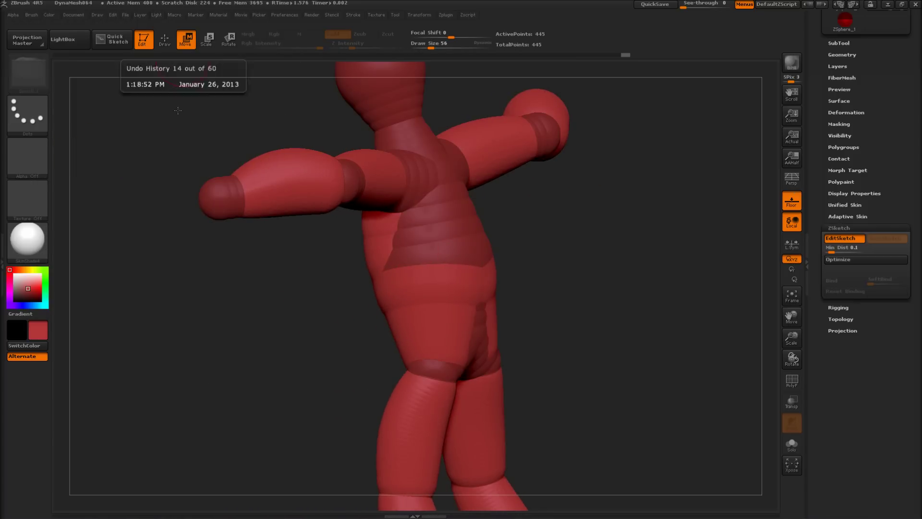
left_click_drag(168, 282, 198, 285)
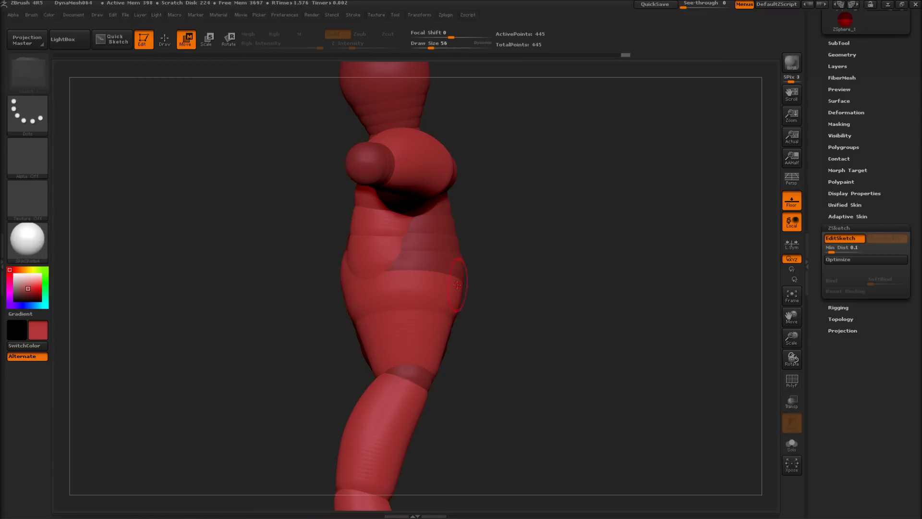
mouse_move(457, 284)
left_mouse_down()
mouse_move(361, 198)
mouse_move(478, 281)
mouse_move(417, 289)
mouse_move(456, 278)
mouse_move(447, 284)
mouse_move(445, 256)
left_mouse_up()
key("a")
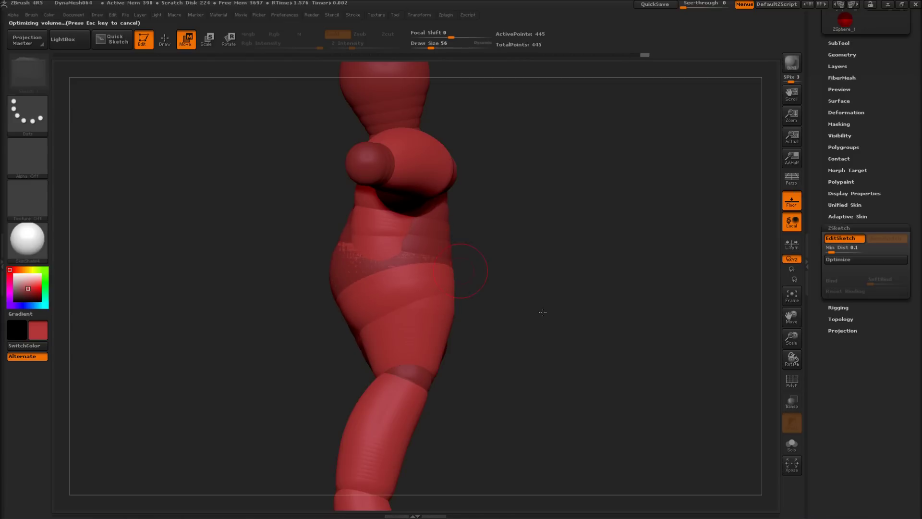
mouse_move(544, 315)
left_mouse_down()
mouse_move(552, 319)
mouse_move(529, 321)
mouse_move(551, 321)
left_mouse_up()
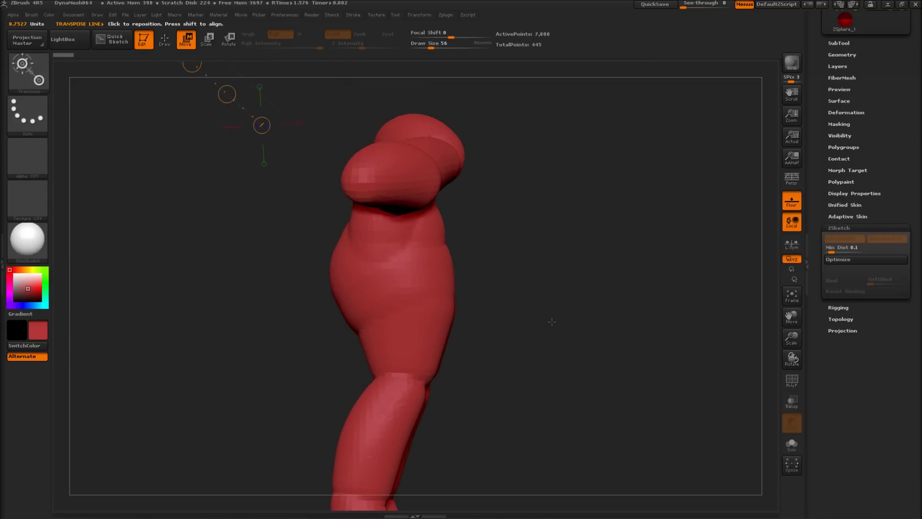
key("a")
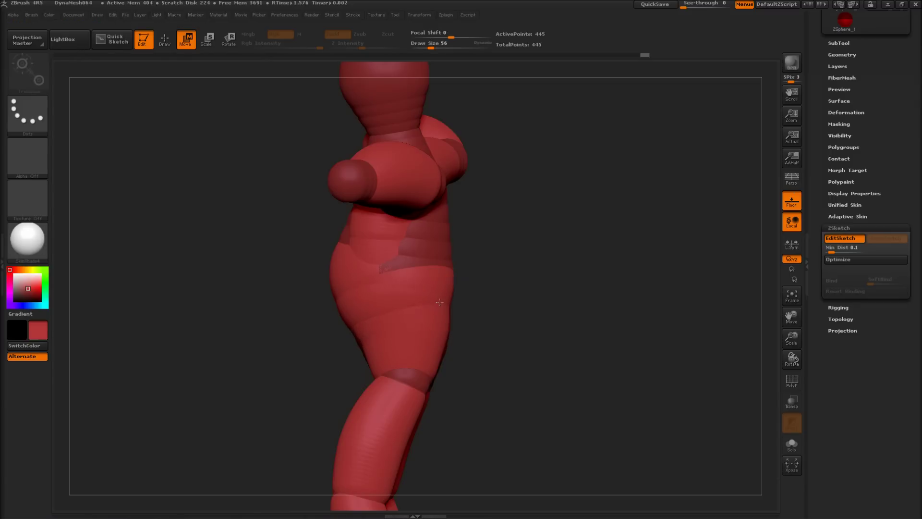
Set the Draw Size to 238, push the waist and hips further forward, and check the skin preview.
key("s")
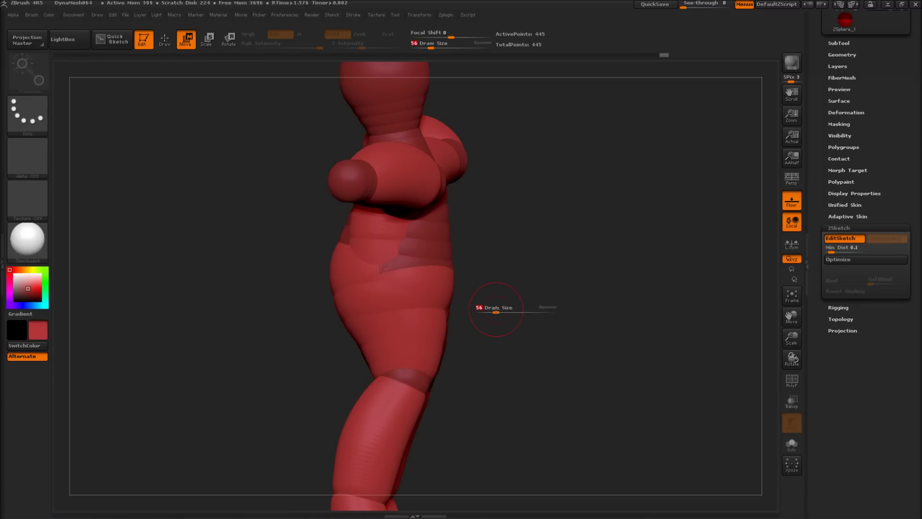
left_click_drag(479, 313, 517, 312)
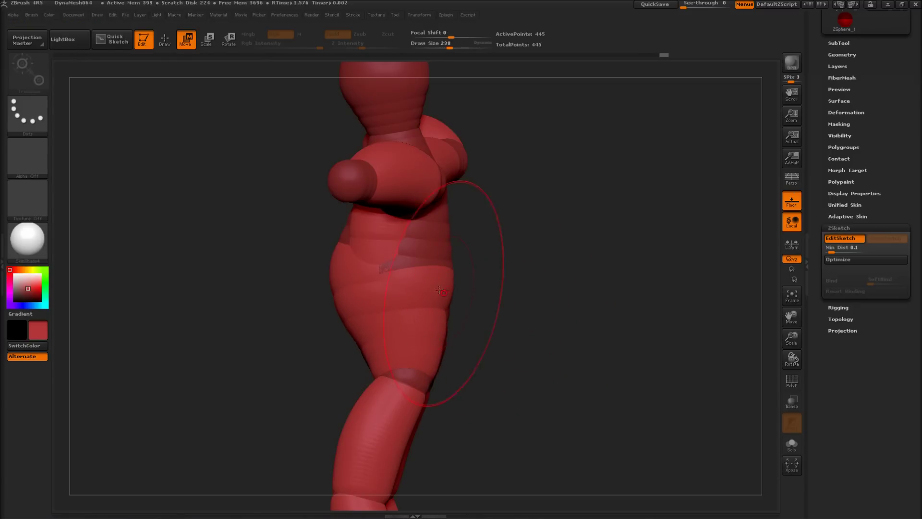
left_click_drag(449, 300, 434, 301)
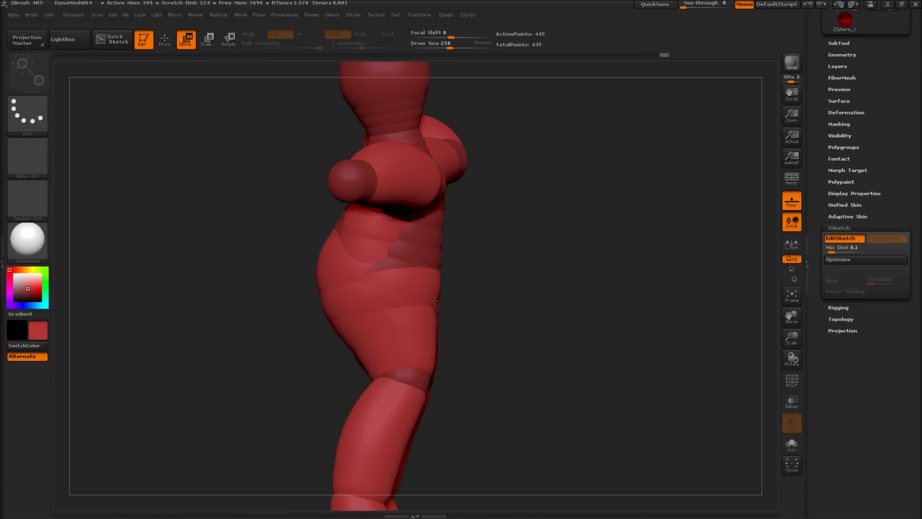
key("a")
mouse_move(545, 309)
left_mouse_down()
mouse_move(582, 303)
mouse_move(527, 292)
mouse_move(517, 309)
mouse_move(536, 308)
left_mouse_up()
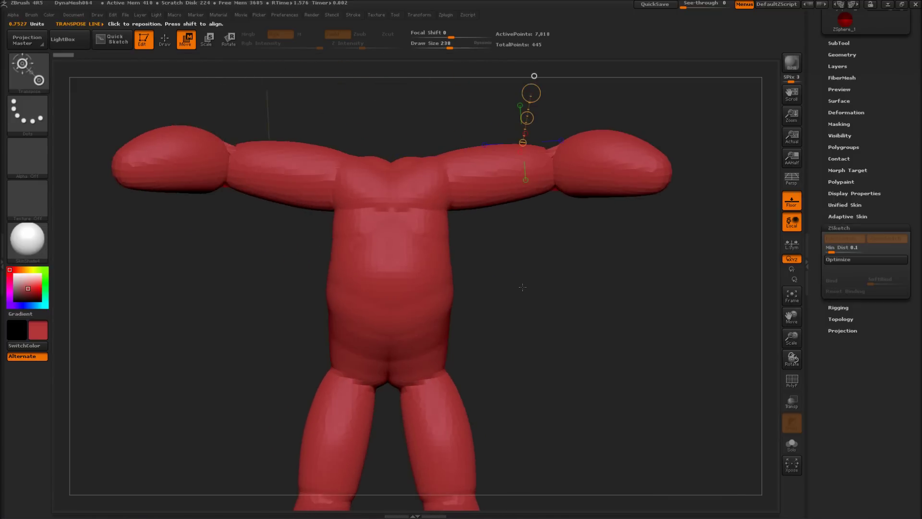
key("a")
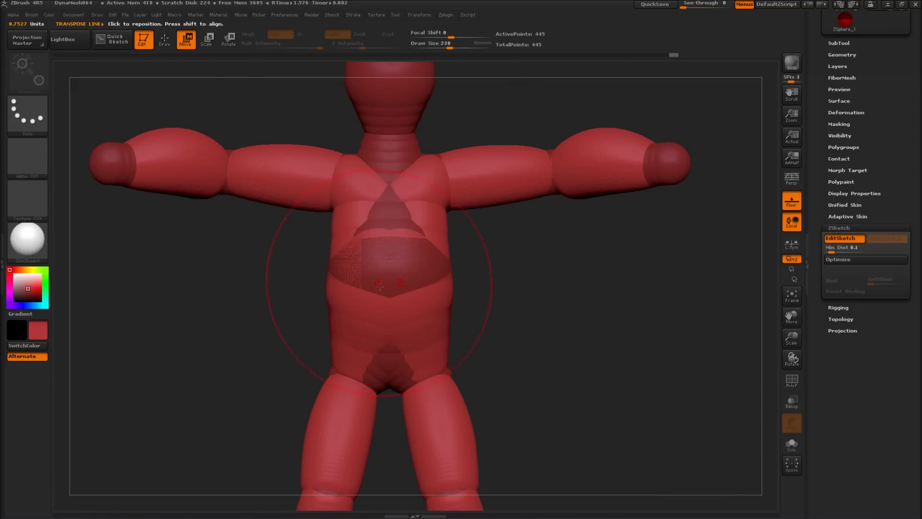
Examine the whole figure in the skin preview from several angles.
left_click_drag(552, 331, 599, 334)
key("a")
right_click_drag(529, 305, 509, 329, "ctrl")
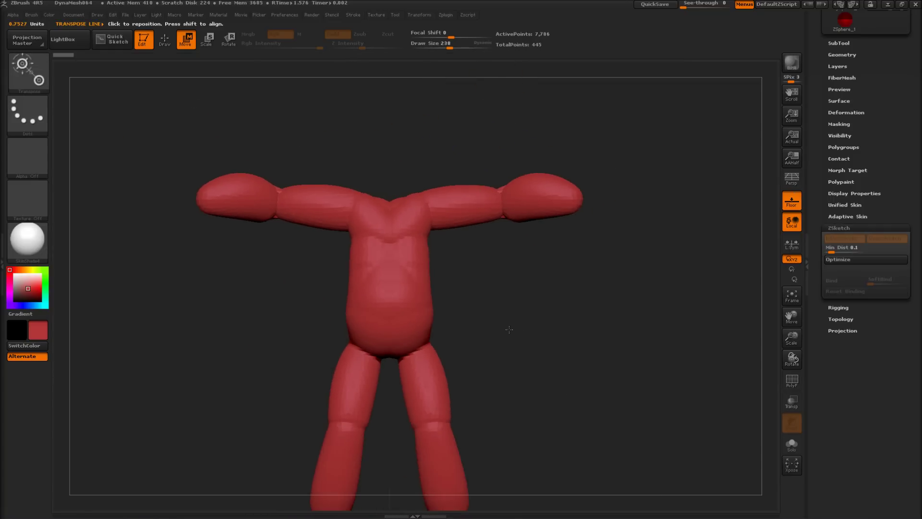
left_click_drag(509, 329, 466, 253)
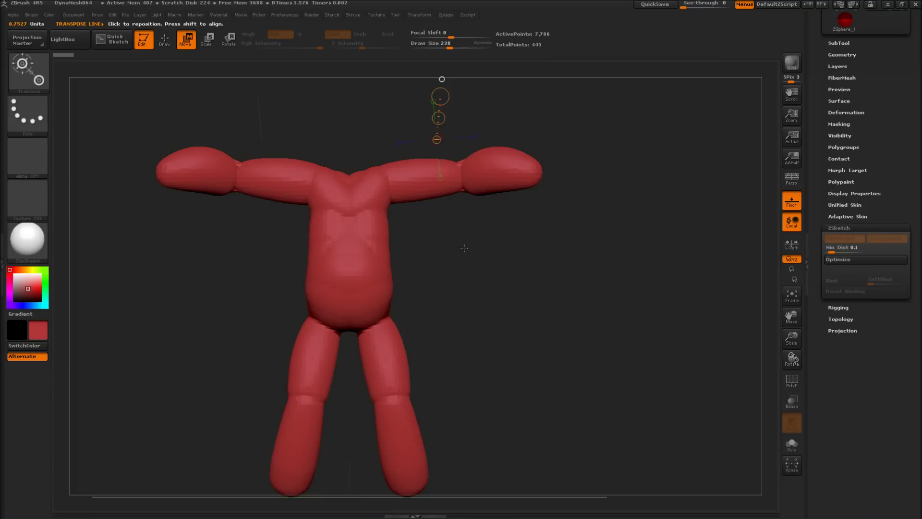
left_click_drag(458, 249, 430, 242)
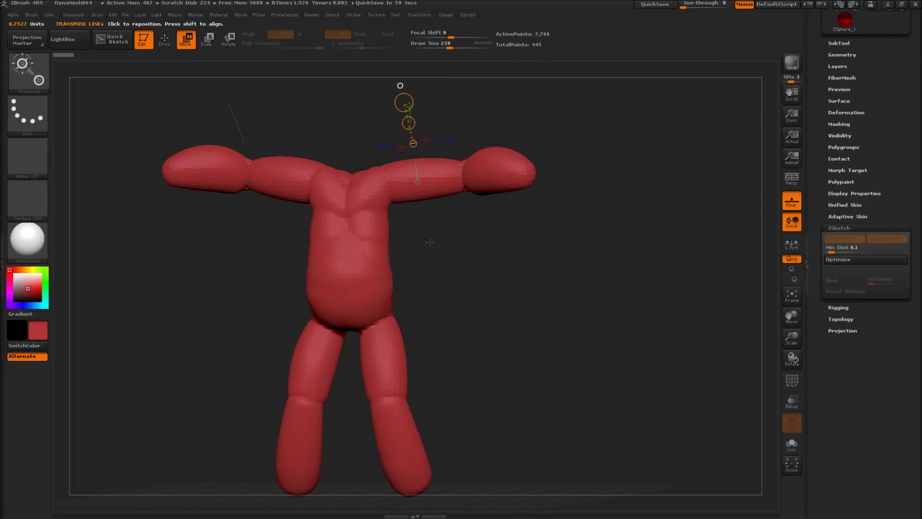
key("a")
Set the Draw Size to 59 and sketch mirrored strokes around the neck down to the shoulders and upper chest.
left_click_drag(455, 258, 484, 302, "alt")
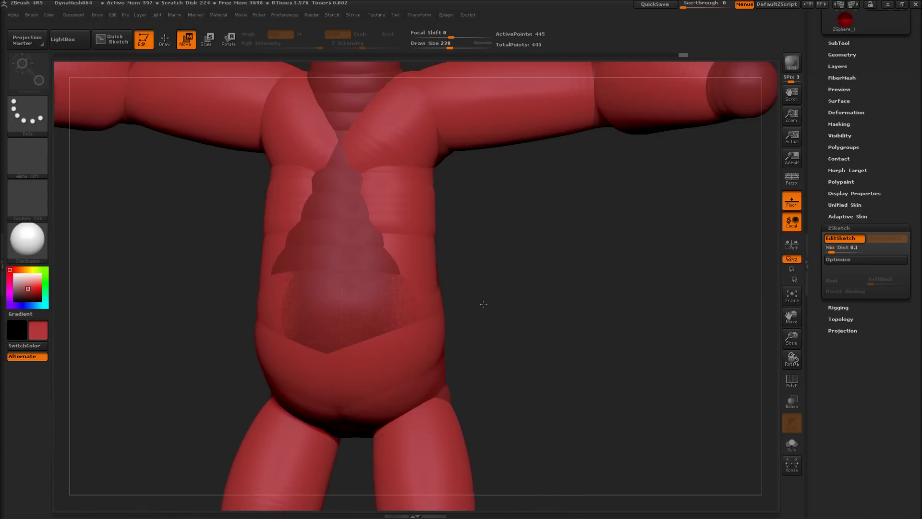
left_click_drag(535, 222, 528, 330)
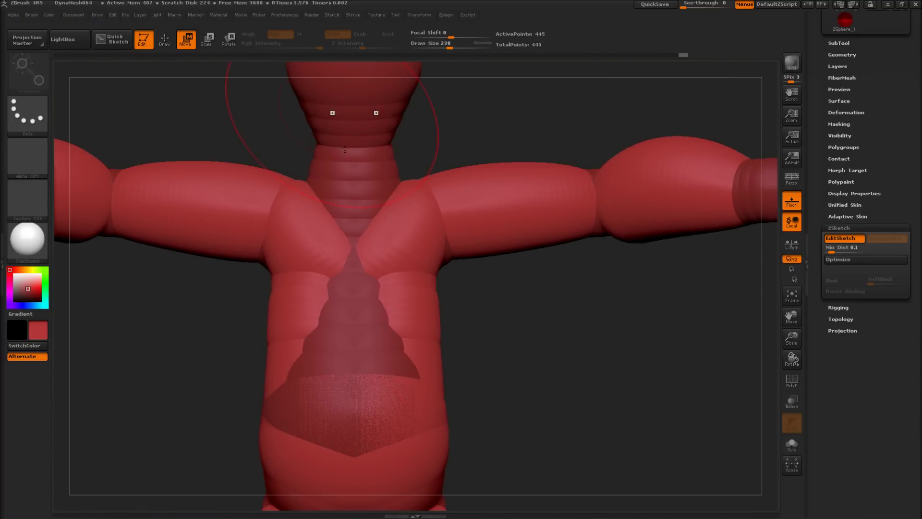
scroll(354, 184, "down", 1)
left_click_drag(349, 185, 337, 185)
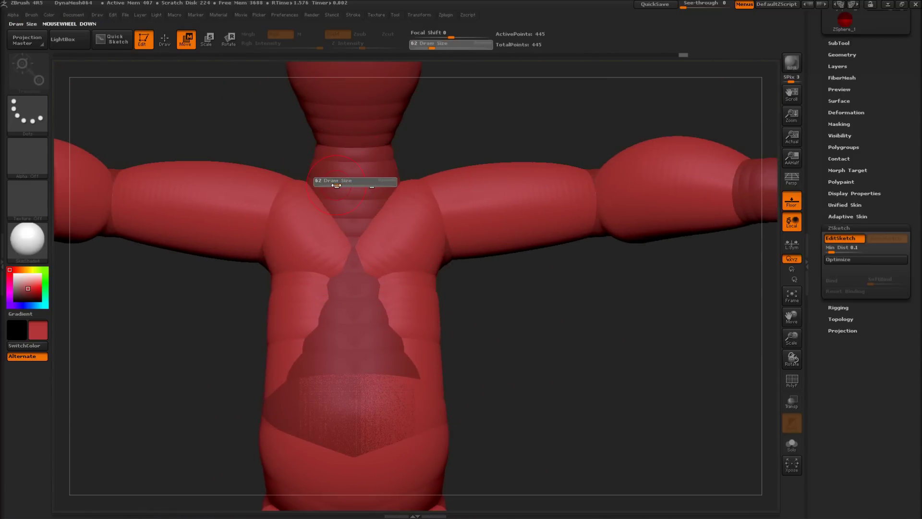
mouse_move(369, 140)
left_mouse_down()
mouse_move(377, 177)
mouse_move(369, 145)
mouse_move(365, 208)
mouse_move(375, 197)
left_mouse_up()
left_click(164, 40)
mouse_move(447, 127)
left_mouse_down()
mouse_move(424, 139)
mouse_move(406, 120)
mouse_move(424, 194)
left_mouse_up()
mouse_move(458, 149)
left_mouse_down()
mouse_move(455, 133)
mouse_move(439, 200)
left_mouse_up()
mouse_move(551, 122)
left_mouse_down()
mouse_move(504, 116)
mouse_move(517, 181)
left_mouse_up()
mouse_move(461, 82)
left_mouse_down()
mouse_move(515, 185)
mouse_move(497, 169)
mouse_move(497, 123)
mouse_move(522, 163)
mouse_move(509, 144)
mouse_move(480, 135)
mouse_move(403, 175)
mouse_move(386, 149)
mouse_move(367, 149)
left_mouse_up()
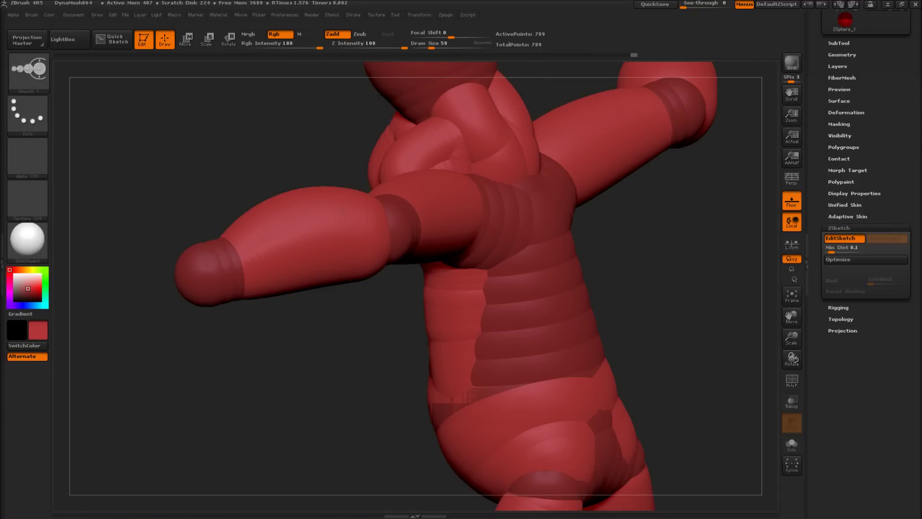
Smooth the new strokes on the front and back of the neck, and check them in the skin preview.
mouse_move(282, 135)
left_mouse_down()
mouse_move(319, 156)
mouse_move(403, 159)
mouse_move(380, 144)
mouse_move(384, 216)
mouse_move(385, 159)
mouse_move(417, 181)
mouse_move(405, 227)
mouse_move(310, 186)
mouse_move(284, 283)
mouse_move(225, 291)
mouse_move(353, 294)
mouse_move(378, 354)
left_mouse_up()
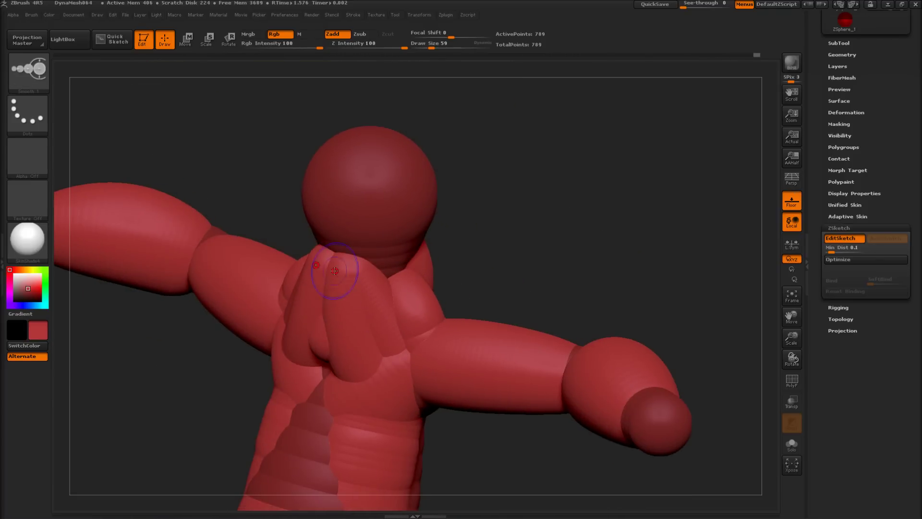
mouse_move(334, 271)
left_mouse_down("shift")
mouse_move(339, 356)
mouse_move(338, 312)
mouse_move(342, 351)
mouse_move(351, 353)
mouse_move(346, 312)
mouse_move(371, 321)
mouse_move(422, 288)
mouse_move(394, 335)
left_mouse_up("shift")
mouse_move(445, 261)
left_mouse_down()
mouse_move(521, 249)
mouse_move(542, 229)
mouse_move(475, 246)
left_mouse_up()
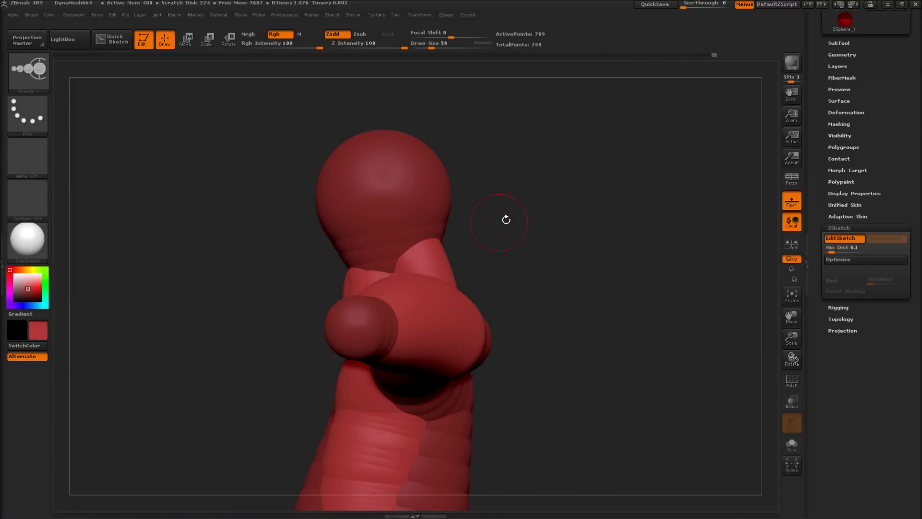
left_click_drag(504, 218, 436, 273, "shift")
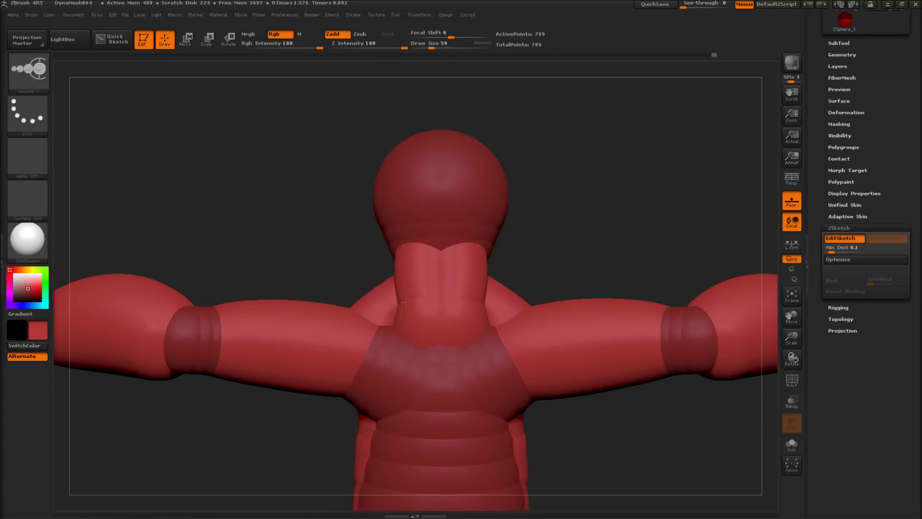
mouse_move(405, 303)
left_mouse_down("shift")
mouse_move(412, 269)
mouse_move(417, 324)
left_mouse_up("shift")
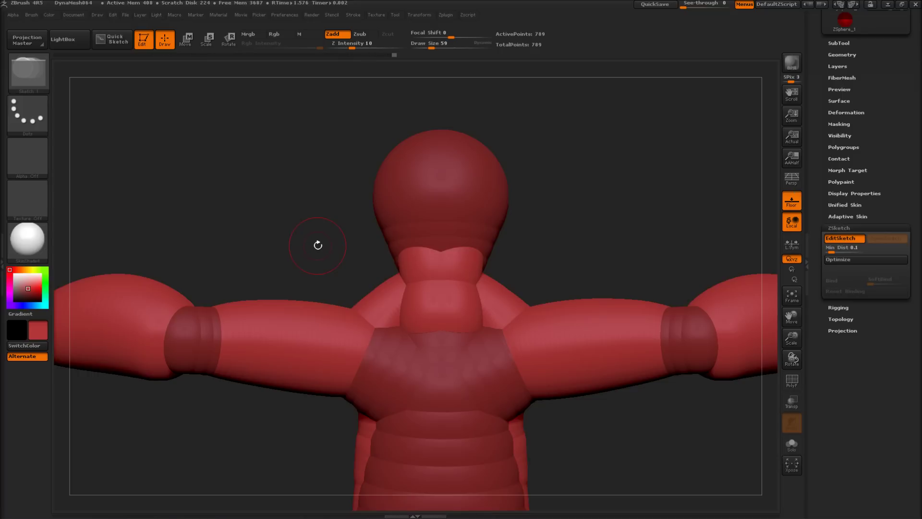
key("a")
right_click_drag(308, 251, 347, 243, "ctrl")
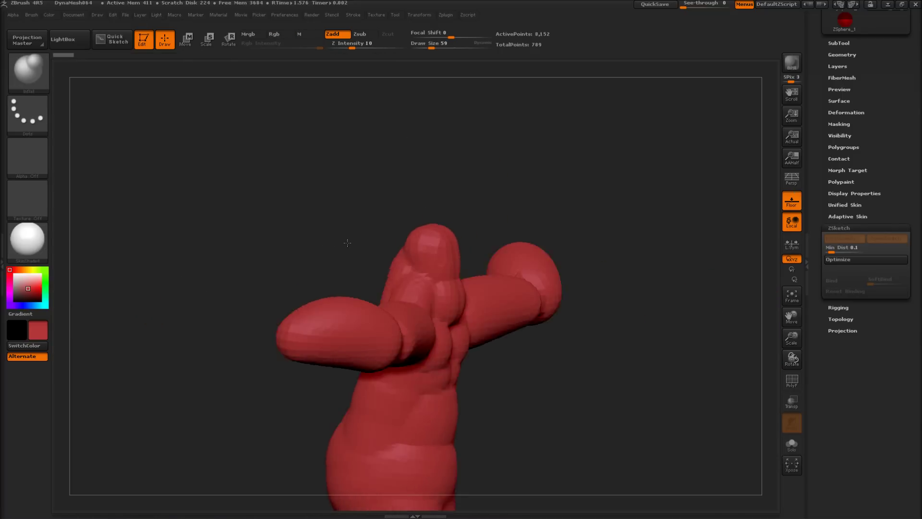
left_click_drag(347, 242, 417, 234)
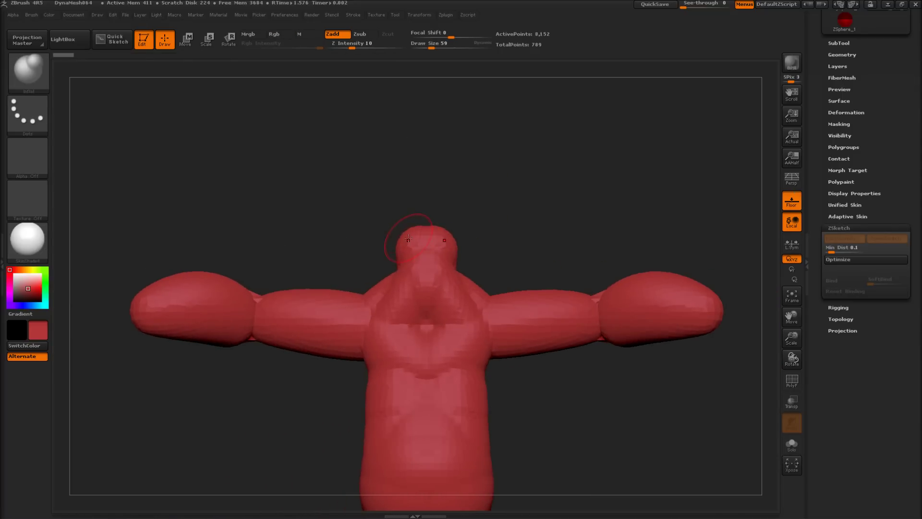
key("a")
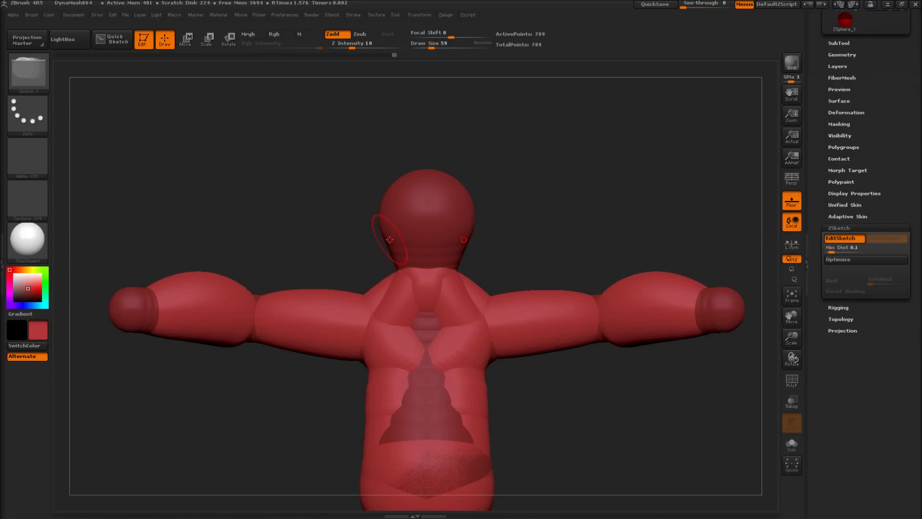
Set the Draw Size to 175 and move the strokes at the front of the neck down toward the chest.
key("w")
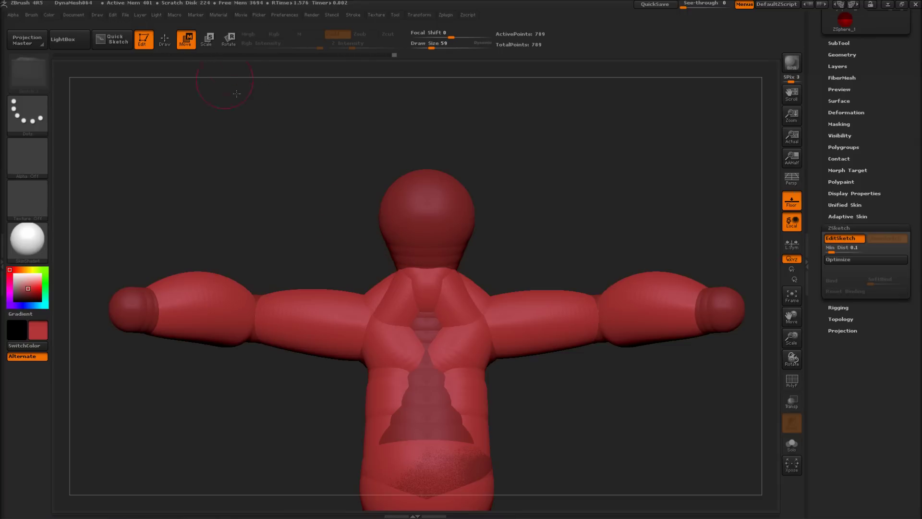
key("s")
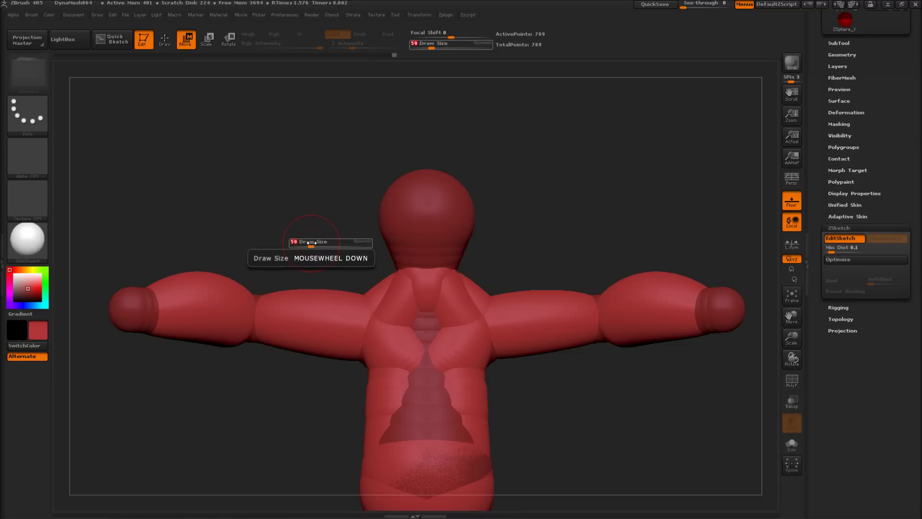
left_click_drag(311, 243, 329, 250)
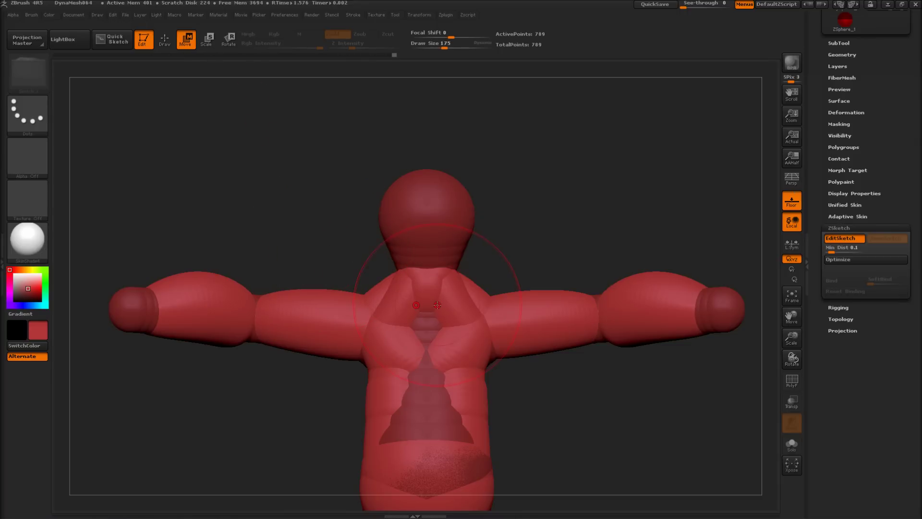
mouse_move(437, 305)
left_mouse_down()
mouse_move(432, 321)
mouse_move(427, 316)
left_mouse_up()
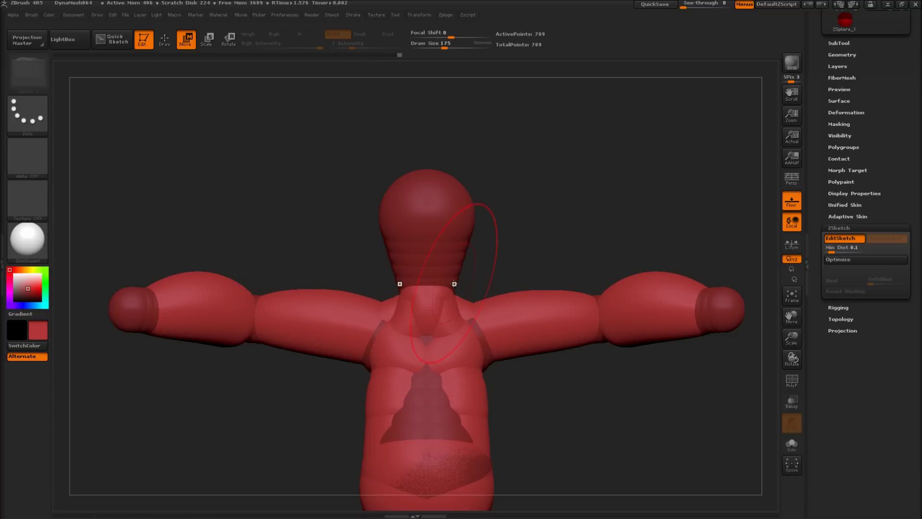
Compare the sketched neck and shoulders with their skin preview from oblique angles.
key("a")
mouse_move(493, 228)
left_mouse_down()
mouse_move(449, 230)
mouse_move(470, 235)
mouse_move(312, 278)
mouse_move(362, 302)
left_mouse_up()
key("a")
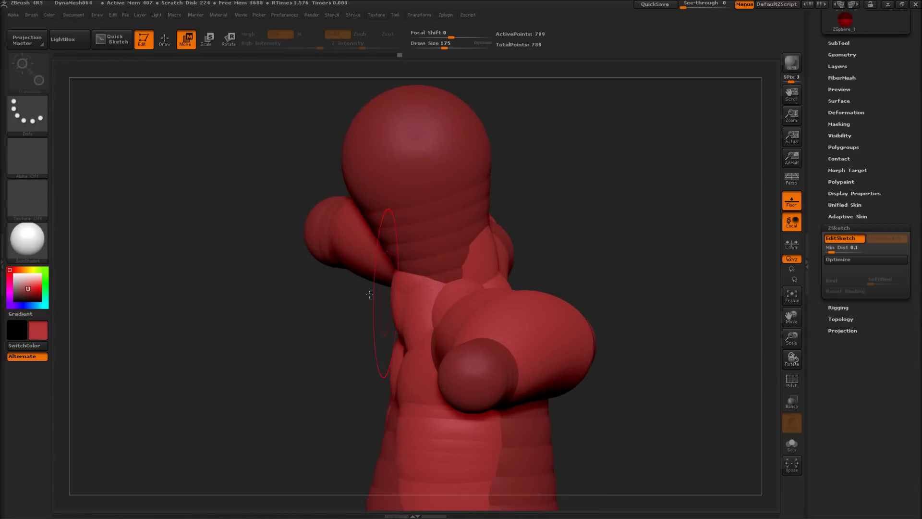
key("shift+a")
left_click_drag(324, 354, 323, 360)
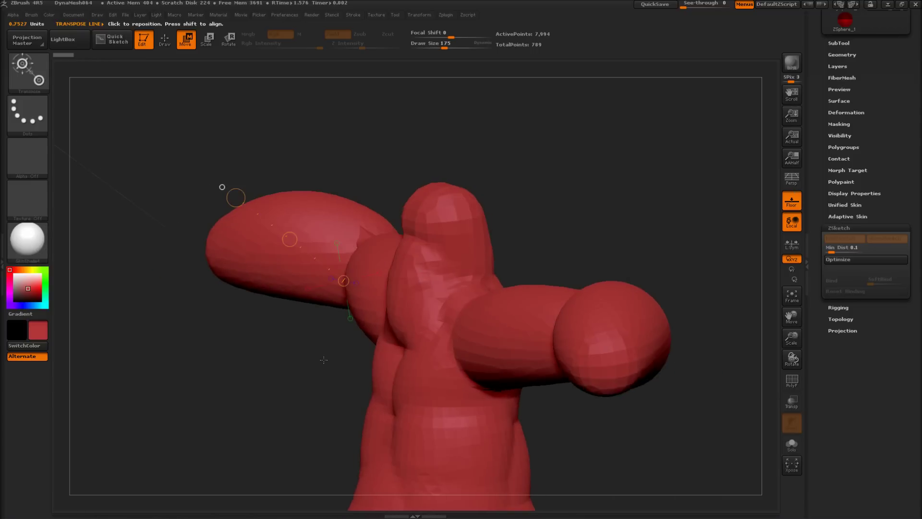
key("shift+a")
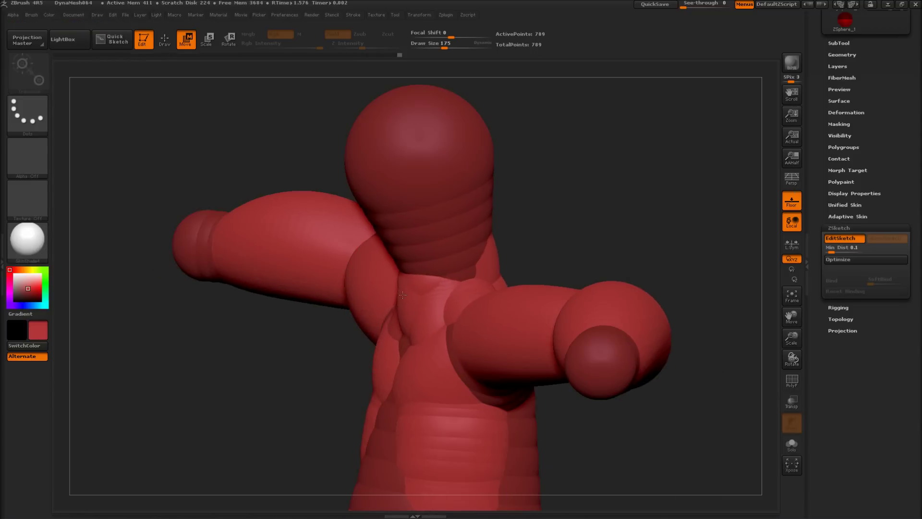
key("a")
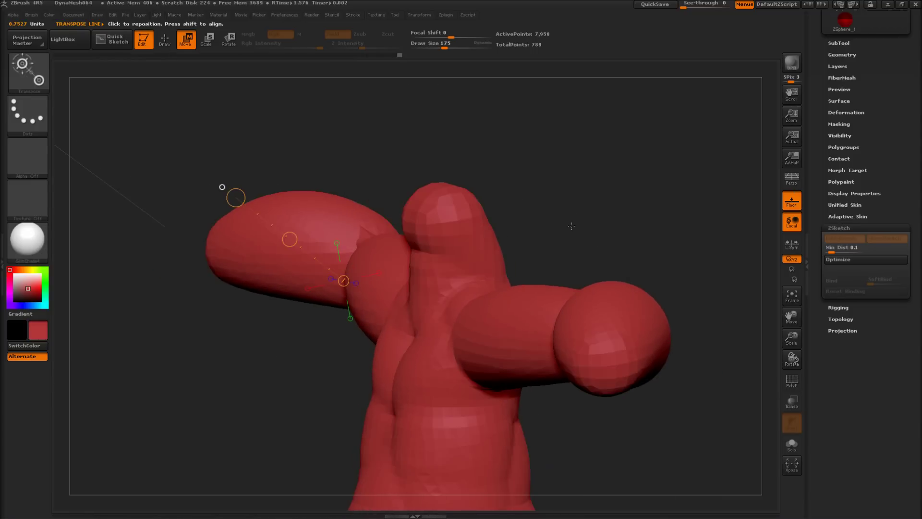
Sketch a mirrored stroke over the head, smooth it, and check the result from the front and back.
left_click_drag(571, 225, 626, 212)
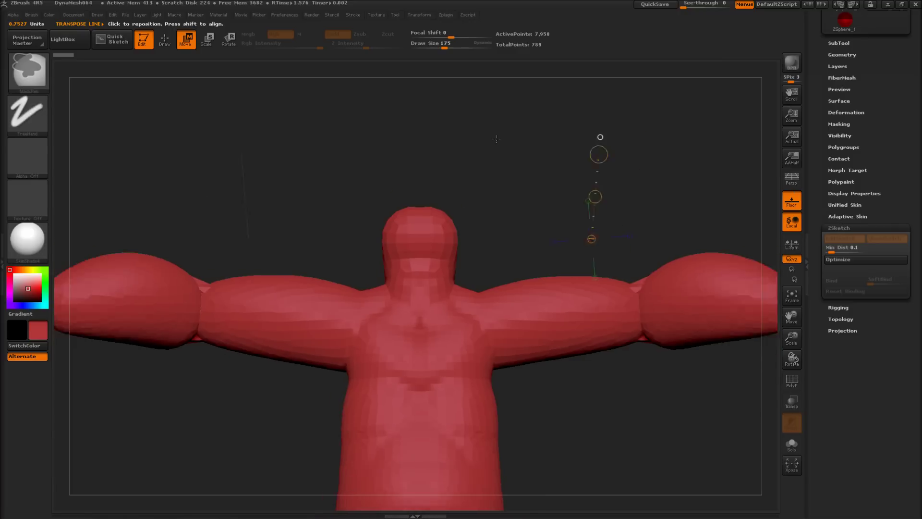
key("shift+a")
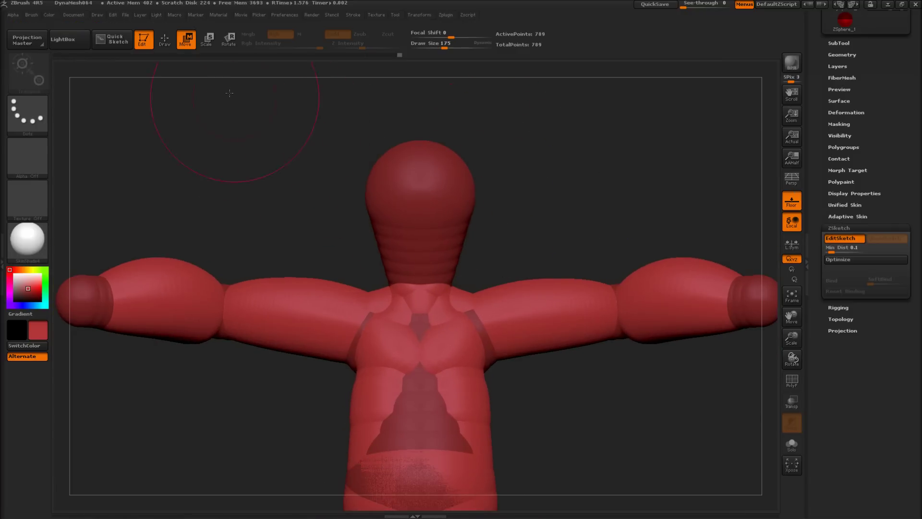
key("q")
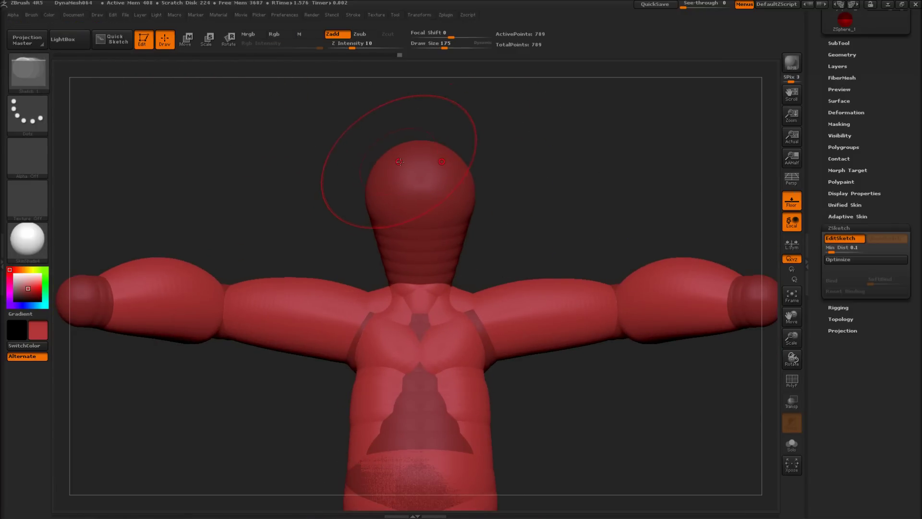
mouse_move(411, 165)
left_mouse_down()
mouse_move(396, 186)
mouse_move(408, 225)
left_mouse_up()
left_click_drag(608, 191, 545, 193)
left_click_drag(422, 188, 425, 240, "shift")
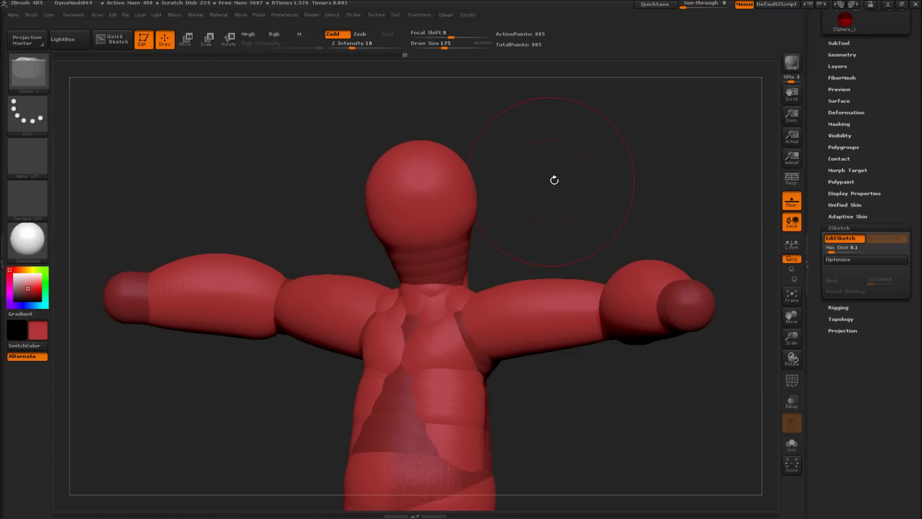
left_click_drag(554, 180, 586, 183)
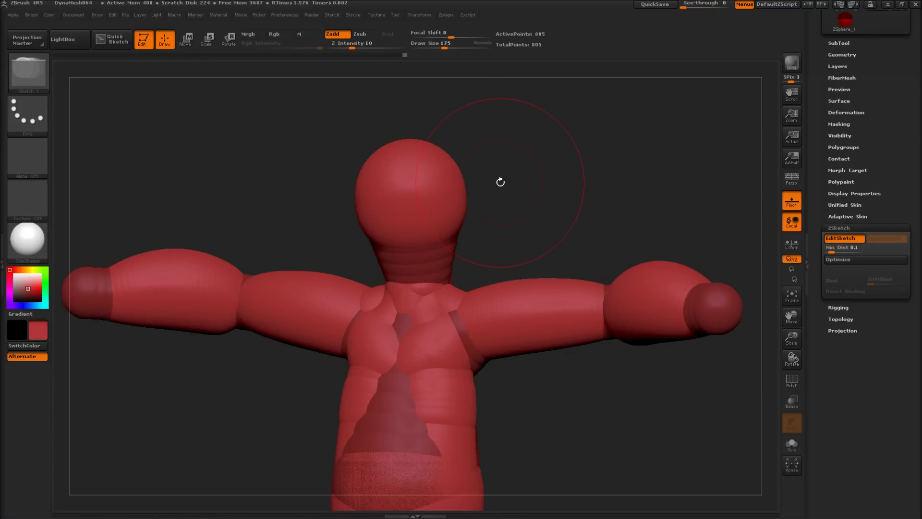
key("a")
mouse_move(553, 204)
left_mouse_down()
mouse_move(473, 204)
mouse_move(517, 203)
mouse_move(594, 177)
mouse_move(550, 156)
left_mouse_up()
key("a")
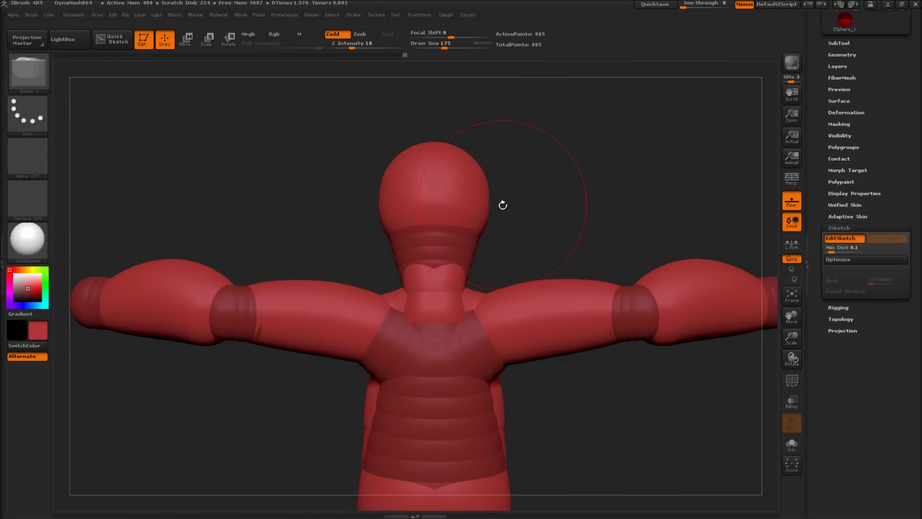
Try sketching fine mirrored strokes at Draw Size 1 on the head and upper neck.
key("s")
left_click_drag(503, 205, 500, 207)
right_click_drag(288, 206, 247, 360, "ctrl")
right_click_drag(280, 251, 275, 304, "ctrl")
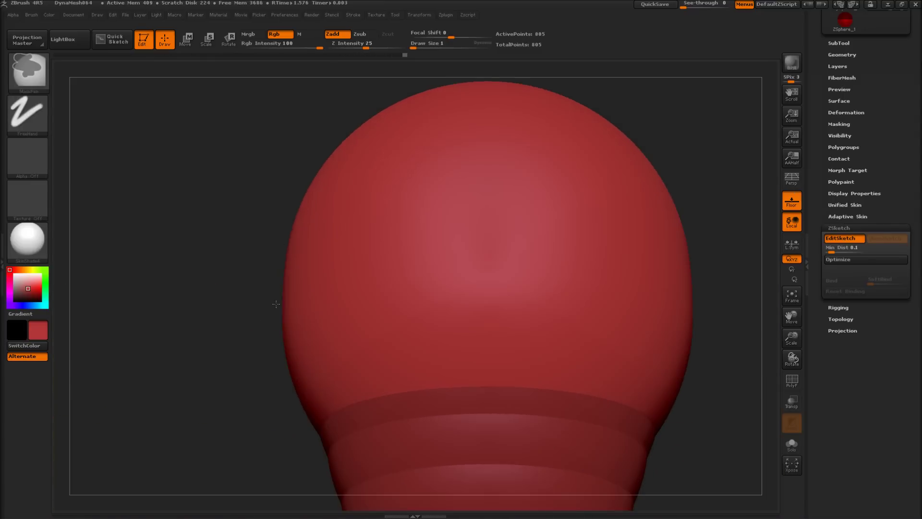
left_click_drag(225, 263, 223, 225, "alt")
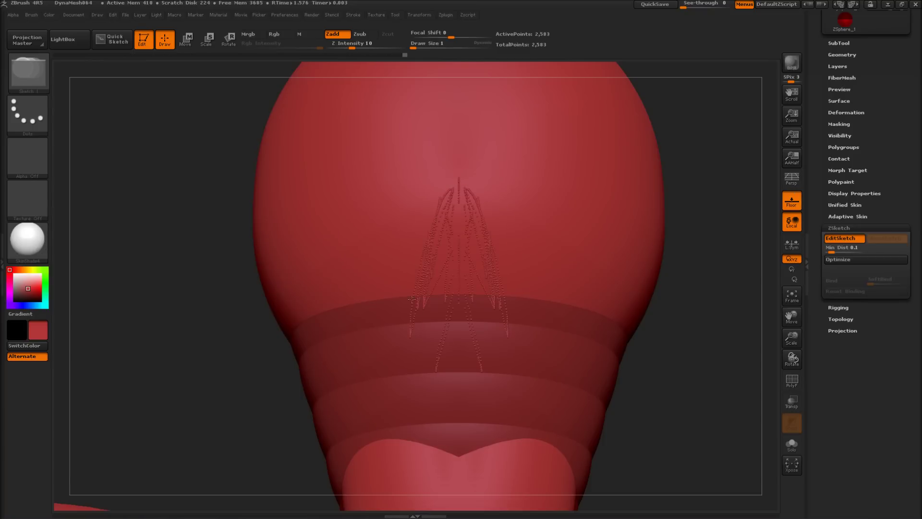
Compare the fine head strokes with their skin preview, and undo them.
key("a")
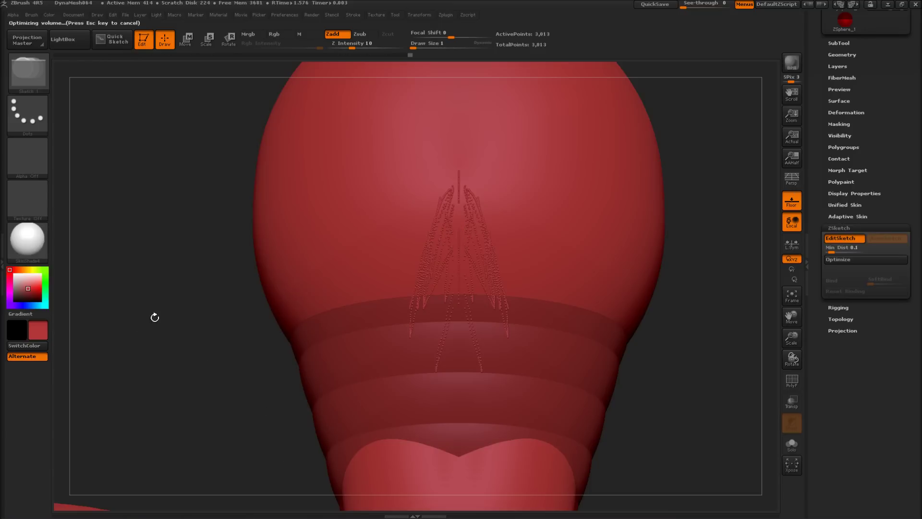
left_click_drag(596, 400, 717, 360)
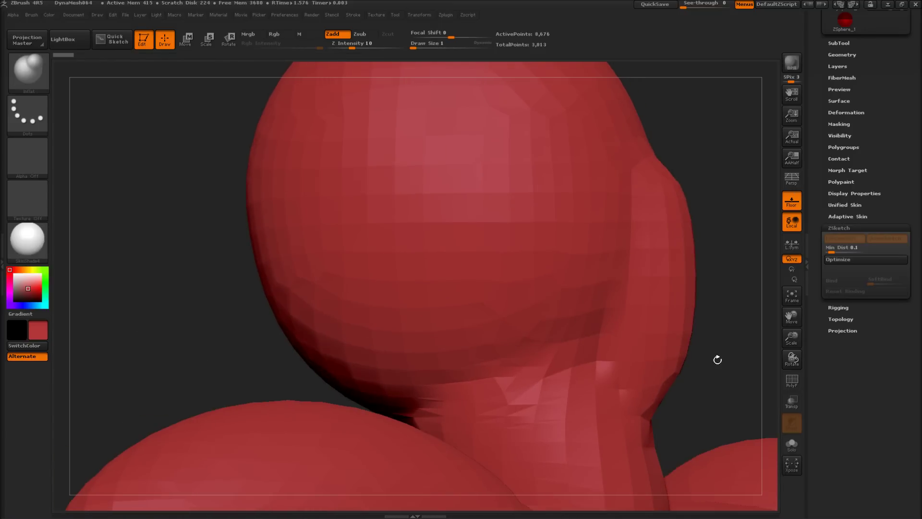
key("a")
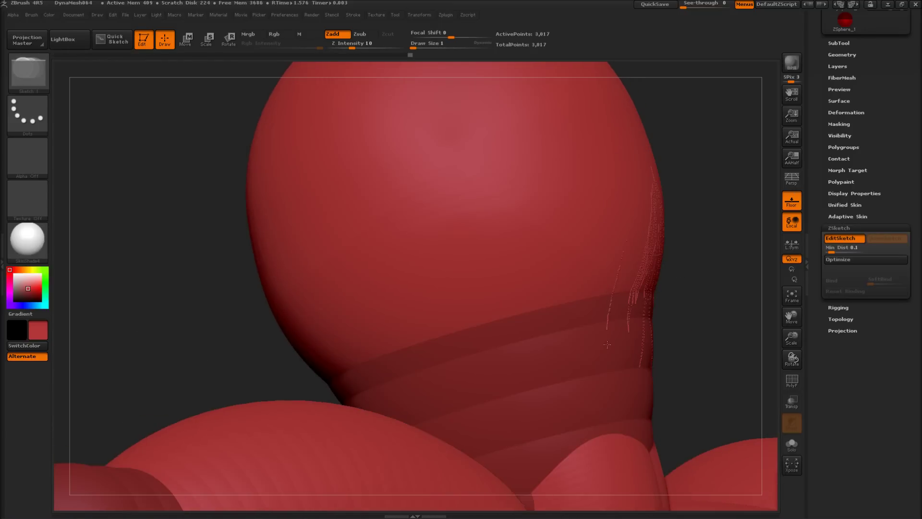
key("a")
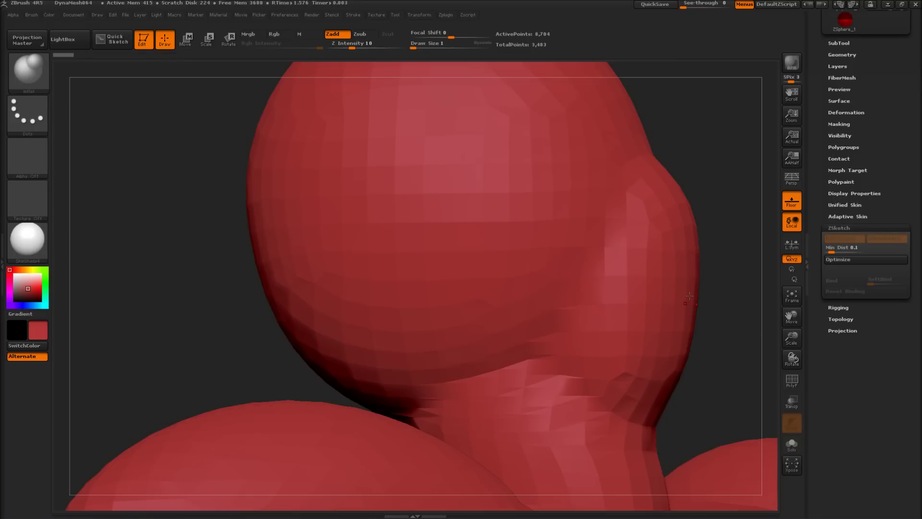
key("a")
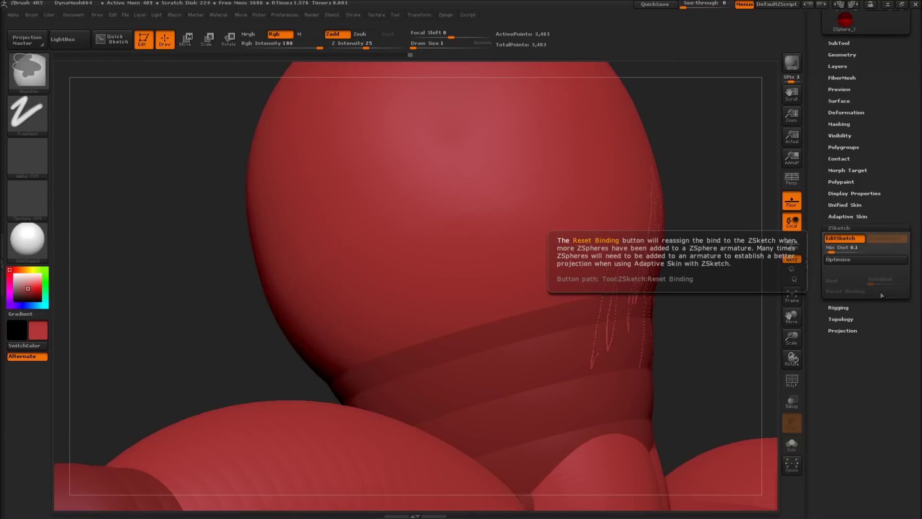
key("ctrl+z")
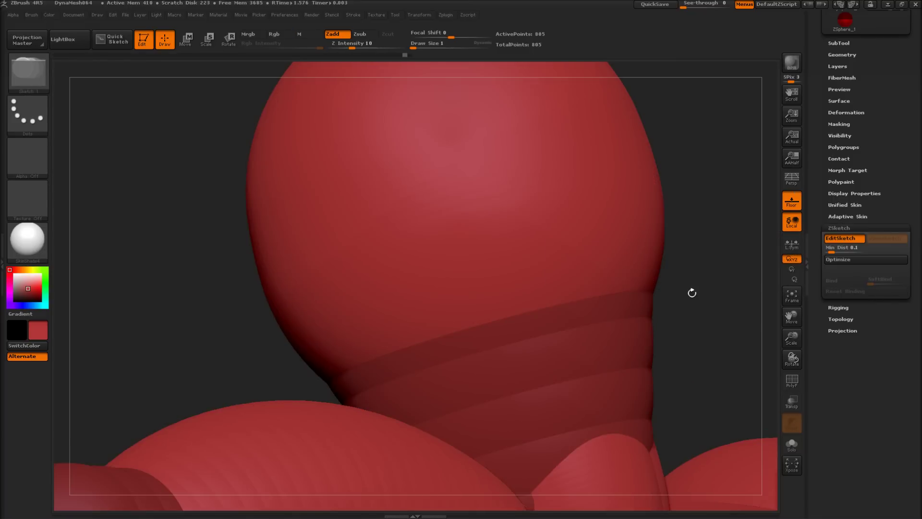
Try sketching an oversized stroke down the torso with the whole figure in view and a Draw Size of about 200.
mouse_move(691, 292)
left_mouse_down("shift")
mouse_move(664, 304)
mouse_move(681, 336)
mouse_move(688, 308)
mouse_move(628, 299)
mouse_move(575, 243)
left_mouse_up("shift")
key("s")
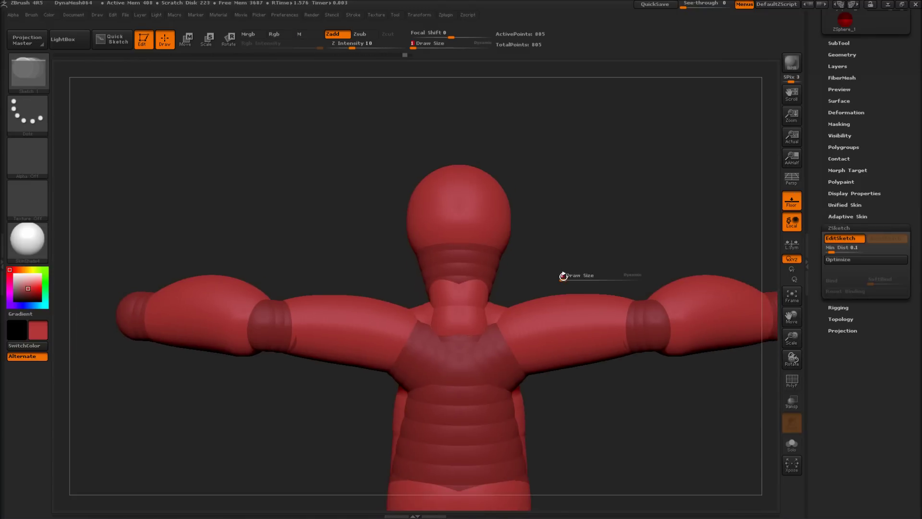
left_click_drag(563, 277, 597, 280)
left_click_drag(589, 238, 532, 243)
left_click_drag(642, 404, 563, 321)
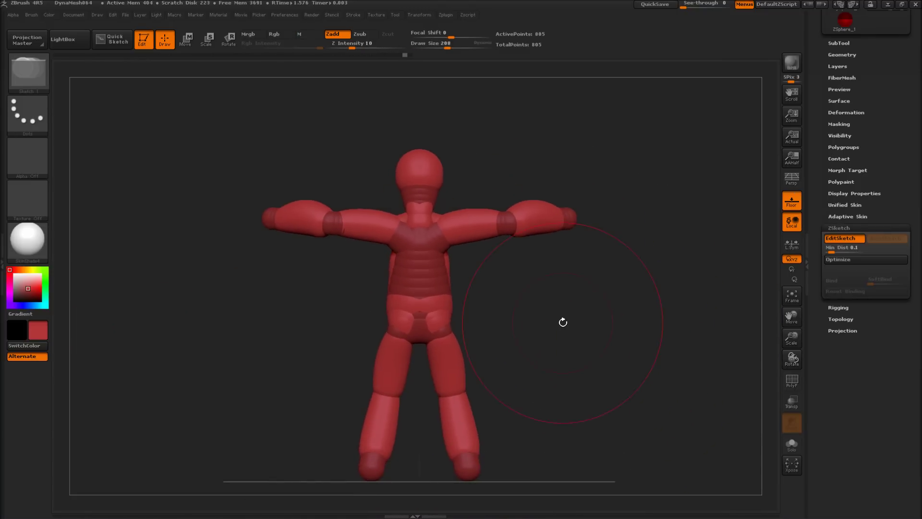
left_click_drag(419, 218, 411, 268)
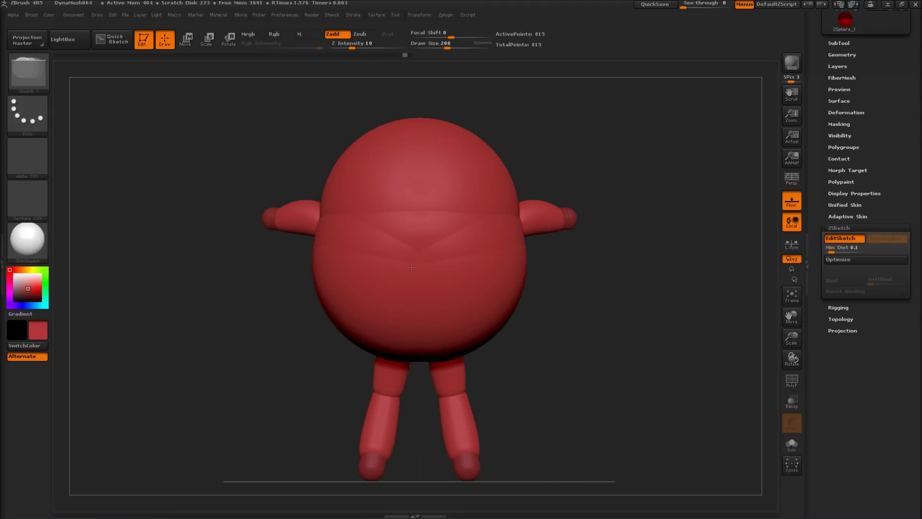
Check the oversized torso stroke in the skin preview and undo it.
left_click_drag(606, 364, 677, 360)
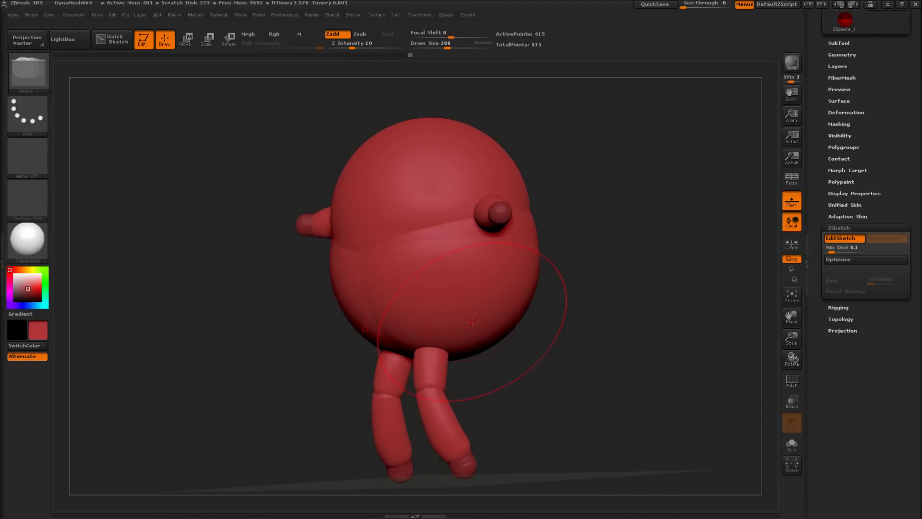
key("shift+a")
left_click_drag(625, 313, 648, 313)
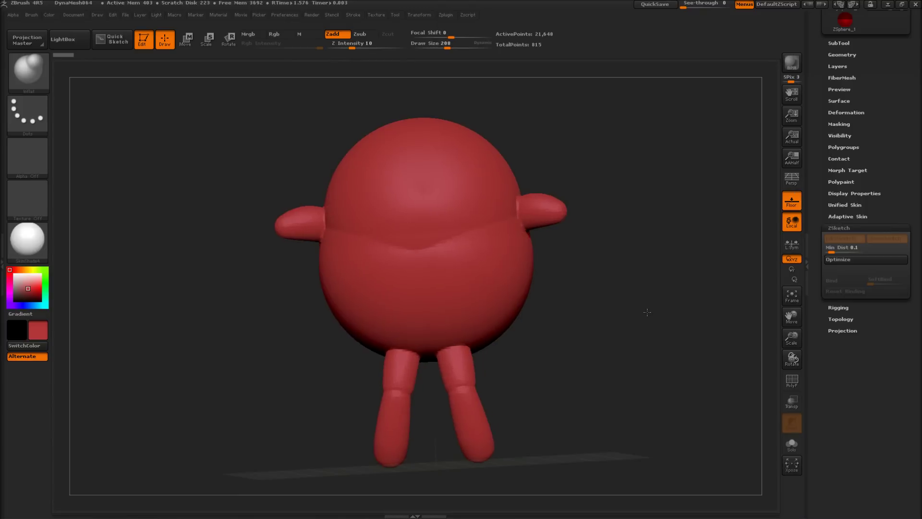
mouse_move(646, 281)
left_mouse_down()
mouse_move(562, 305)
mouse_move(543, 298)
left_mouse_up()
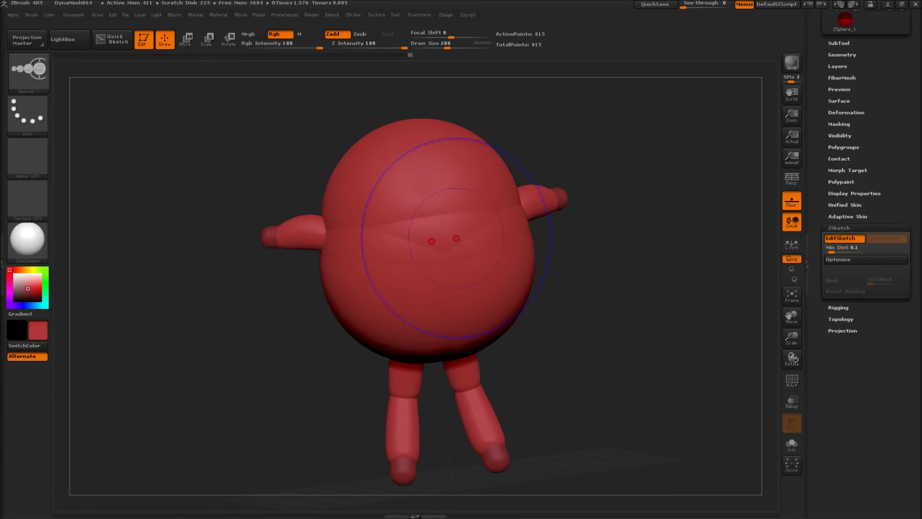
key("shift+a")
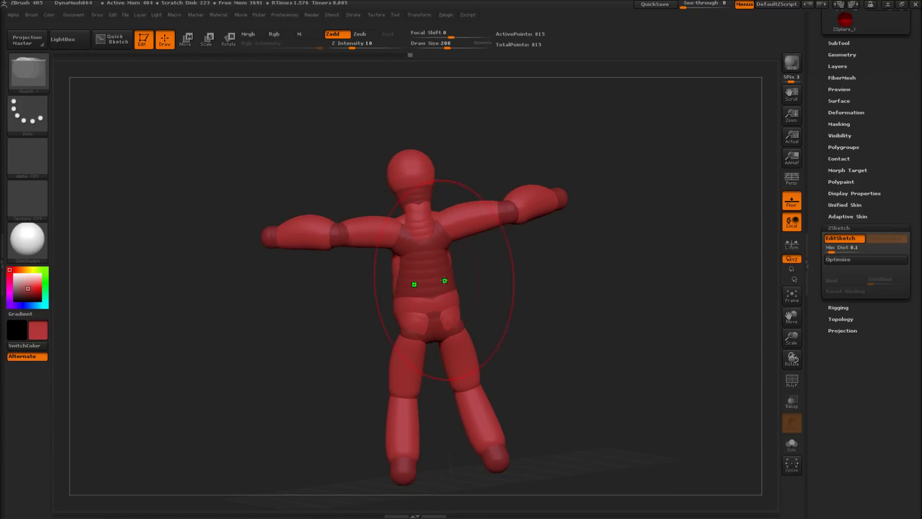
key("shift")
Try the same large Draw Size for a stroke down the back from a closer view, and undo it.
right_click_drag(536, 290, 548, 363, "ctrl")
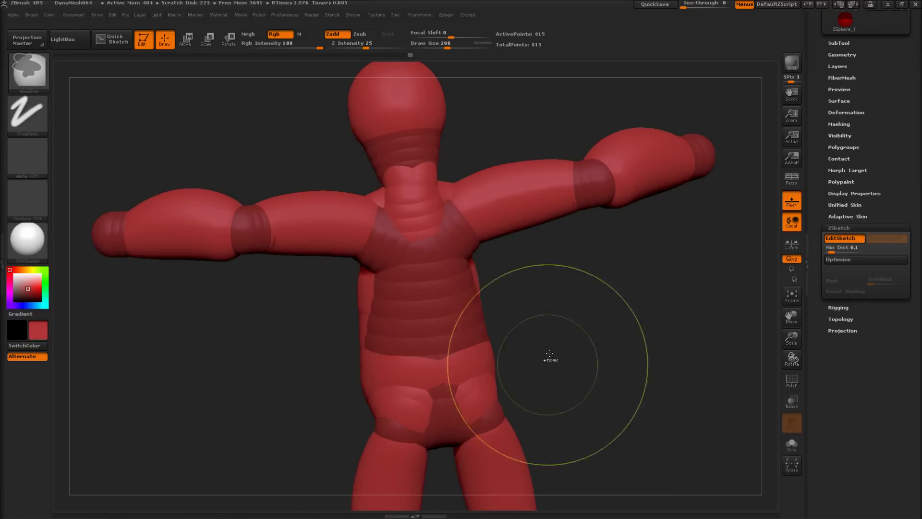
right_click_drag(546, 287, 548, 341, "ctrl")
left_click_drag(443, 212, 490, 418)
key("shift")
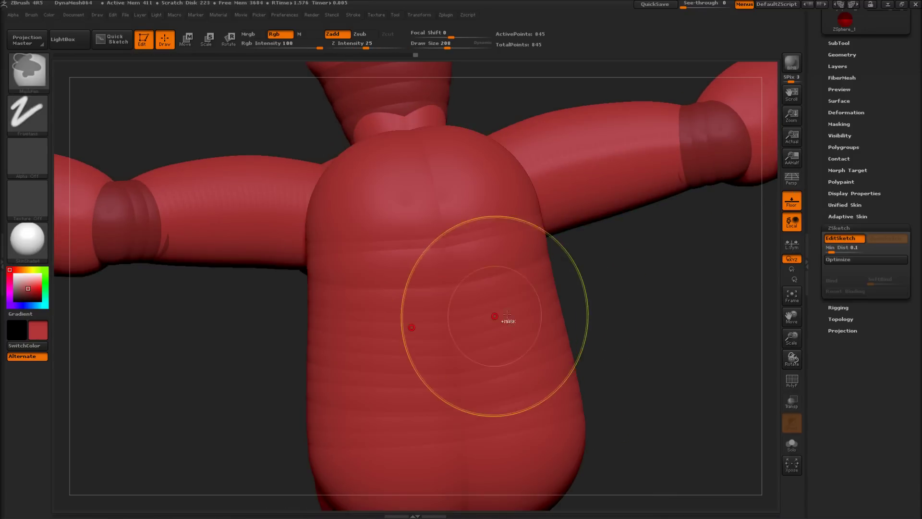
key("ctrl+z")
Set the Draw Size to 39 and sketch mirrored strokes down the spine and along both sides of it.
left_click_drag(623, 365, 598, 364)
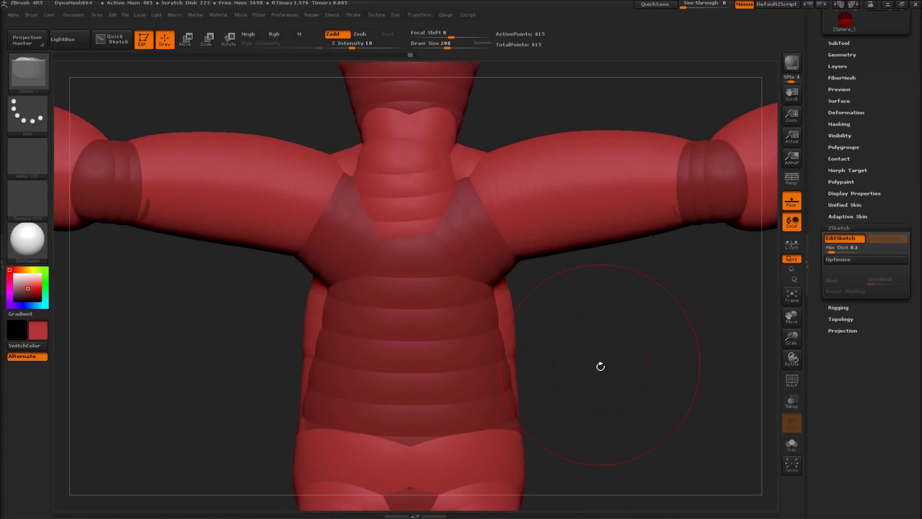
left_click_drag(600, 366, 585, 344, "alt")
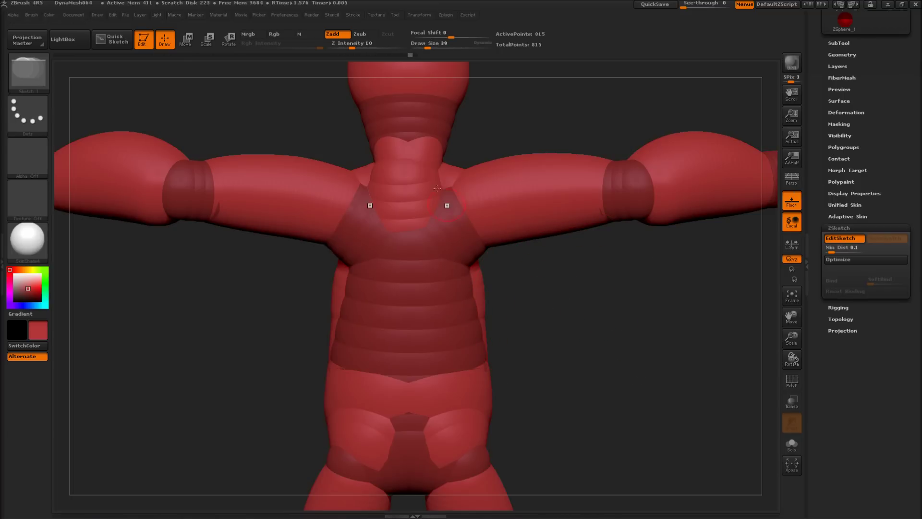
left_click_drag(425, 188, 414, 400)
left_click_drag(437, 220, 443, 419)
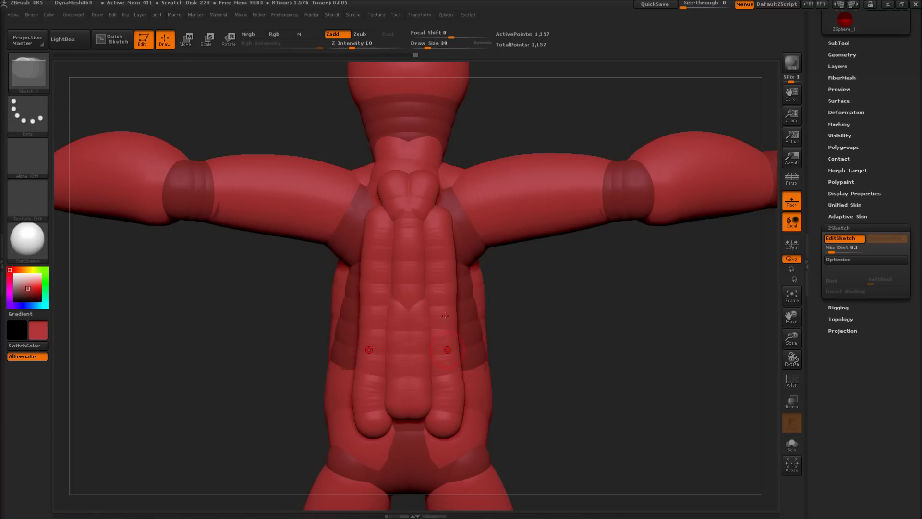
Smooth the spine strokes and the parallel strokes beside them from the neck down to the lower back.
left_click_drag(431, 194, 389, 311, "shift")
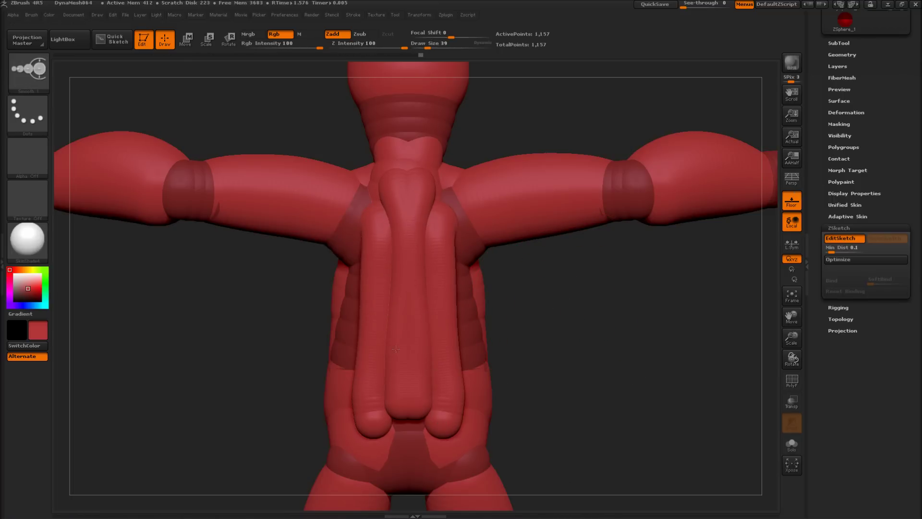
left_click_drag(452, 196, 424, 305, "shift")
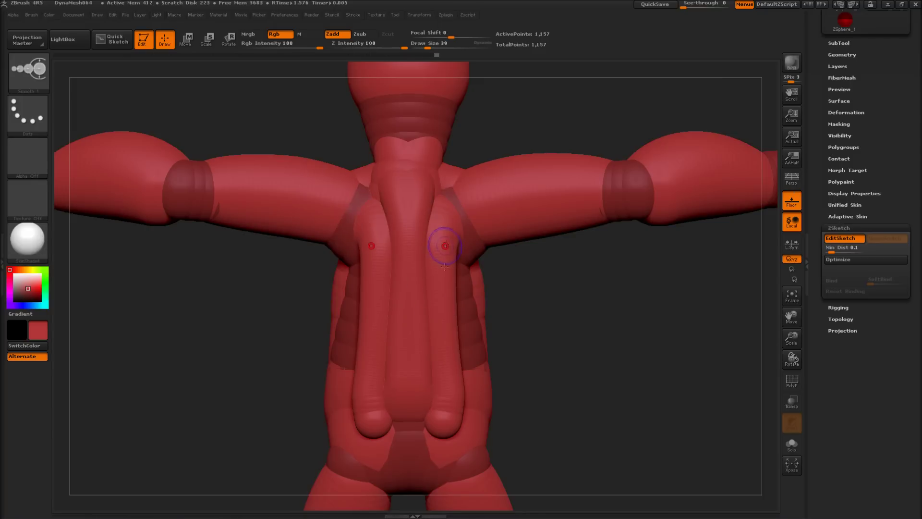
left_click_drag(445, 246, 457, 459, "shift")
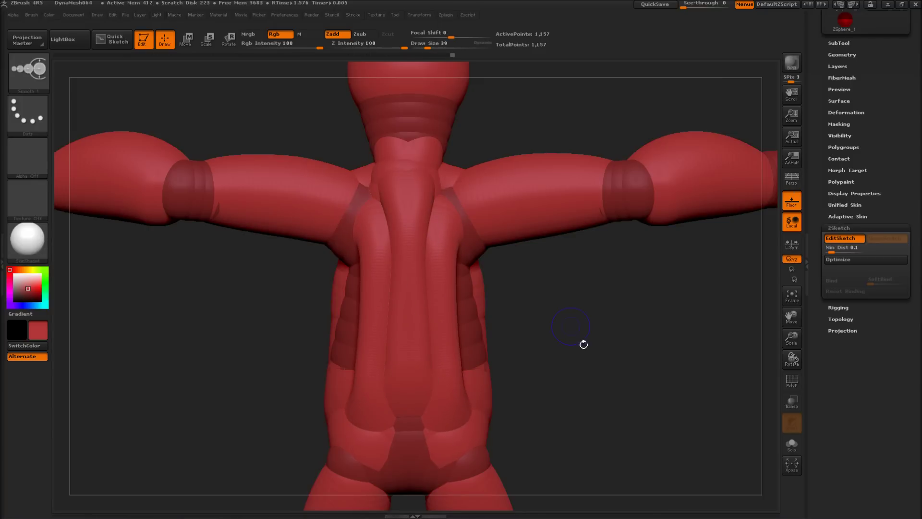
left_click_drag(584, 344, 595, 382)
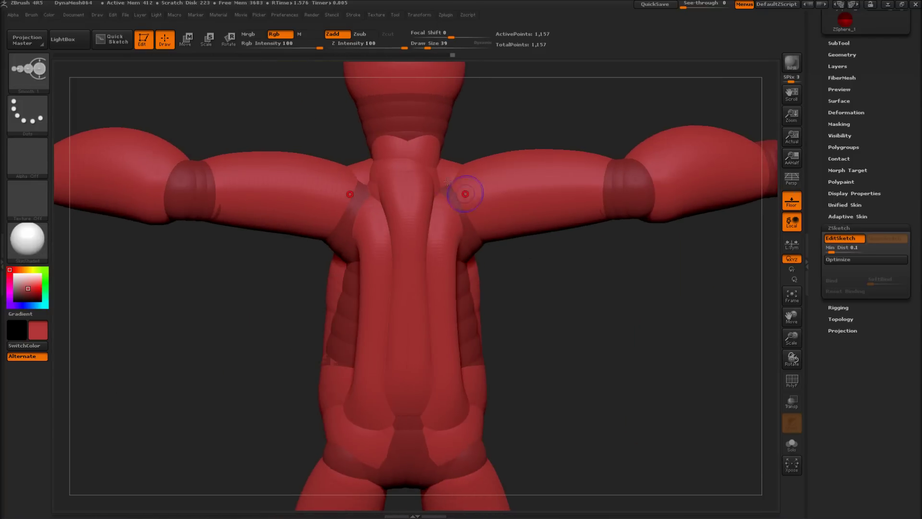
mouse_move(385, 239)
left_mouse_down("shift")
mouse_move(361, 210)
mouse_move(354, 230)
mouse_move(383, 265)
left_mouse_up("shift")
Check the new back strokes in the skin preview from several angles, and return to sketch editing.
key("shift+a")
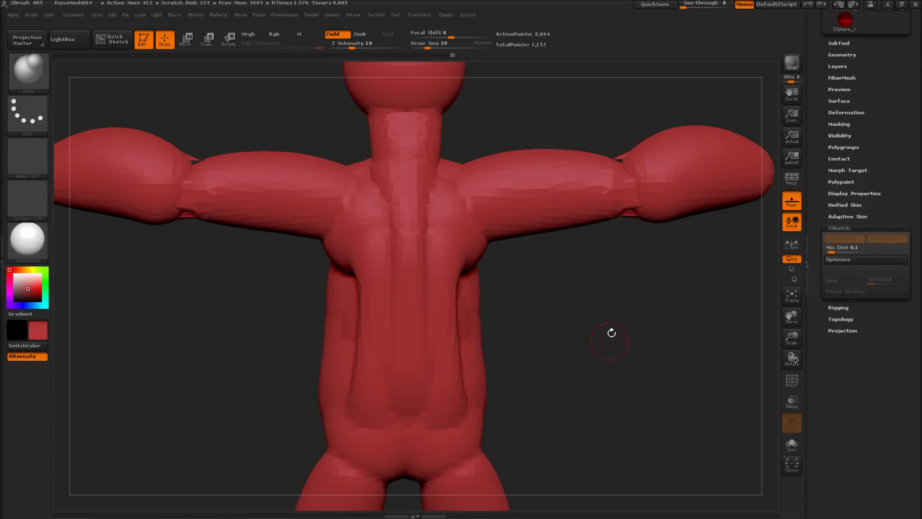
key("f")
mouse_move(556, 309)
left_mouse_down()
mouse_move(586, 330)
mouse_move(550, 330)
mouse_move(556, 305)
mouse_move(538, 307)
mouse_move(547, 311)
left_mouse_up()
right_click_drag(504, 332, 578, 351, "ctrl")
left_click_drag(579, 351, 505, 315)
key("shift+a")
Try sketching and smoothing vertical strokes down the side of the torso below the armpit, and undo them.
left_click_drag(524, 354, 390, 319)
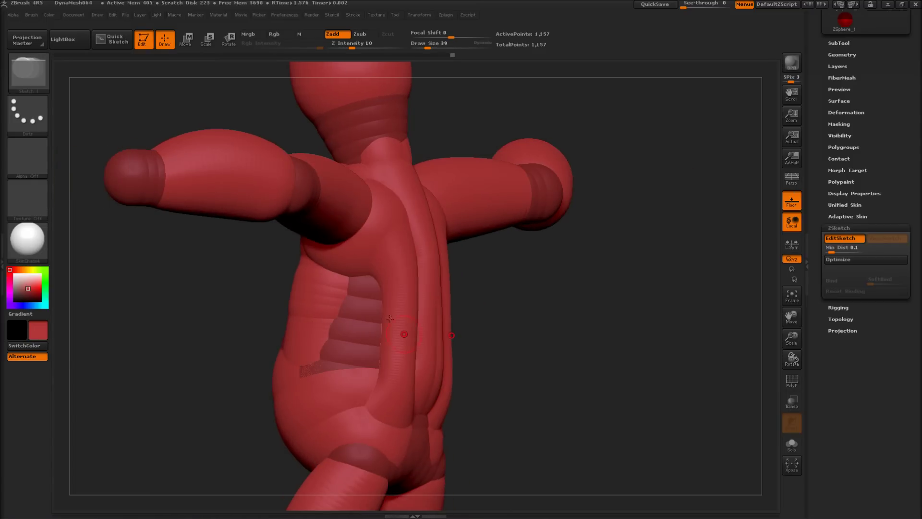
mouse_move(366, 258)
left_mouse_down()
mouse_move(358, 421)
mouse_move(331, 386)
left_mouse_up()
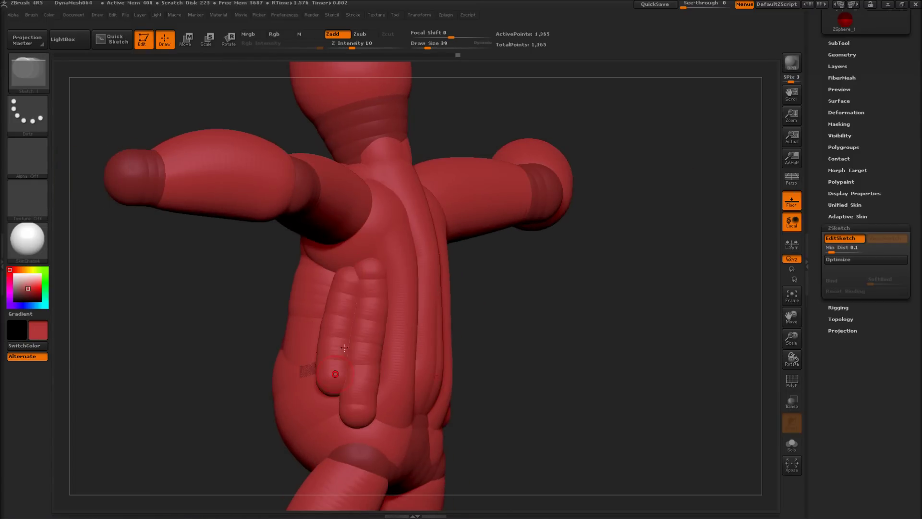
key("shift")
left_click_drag(360, 318, 338, 288, "shift")
key("ctrl+z")
key("ctrl+z")
key("ctrl+z")
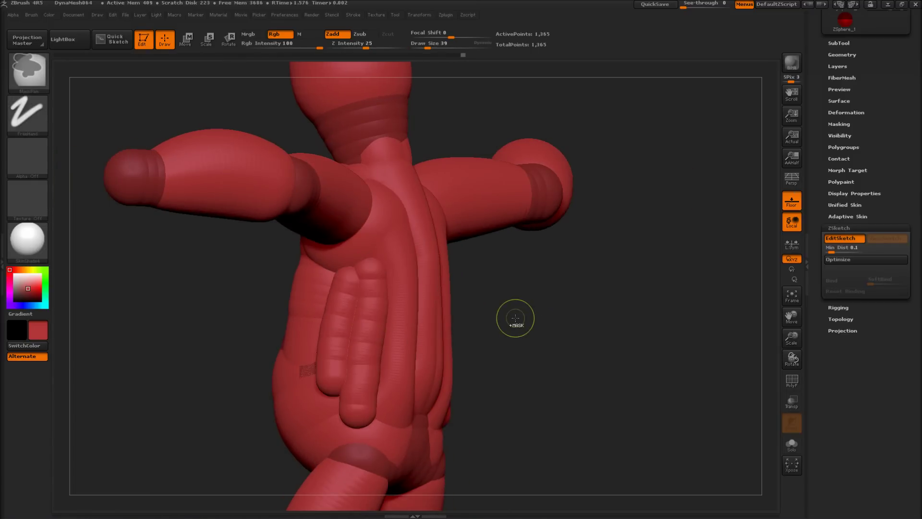
Sketch a short mirrored stroke across the ribs on the side of the torso below the armpit.
mouse_move(502, 327)
left_mouse_down()
mouse_move(538, 324)
mouse_move(524, 343)
mouse_move(463, 351)
mouse_move(367, 325)
left_mouse_up()
left_click_drag(571, 337, 563, 310)
mouse_move(304, 283)
left_mouse_down()
mouse_move(390, 289)
mouse_move(306, 279)
left_mouse_up()
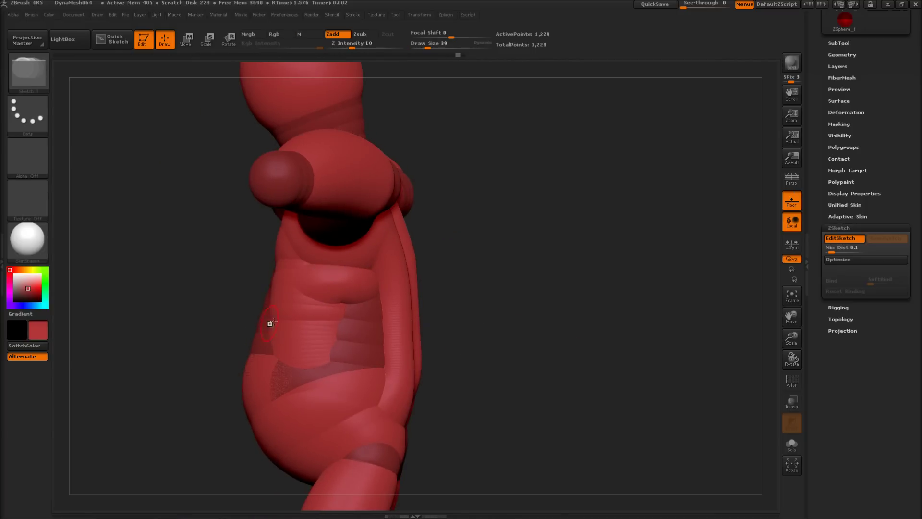
Sketch two more short mirrored rib strokes across the side of the torso, below the first one.
mouse_move(270, 322)
left_mouse_down()
mouse_move(396, 314)
mouse_move(380, 332)
mouse_move(283, 327)
mouse_move(299, 319)
left_mouse_up()
mouse_move(295, 354)
left_mouse_down()
mouse_move(381, 350)
mouse_move(347, 361)
left_mouse_up()
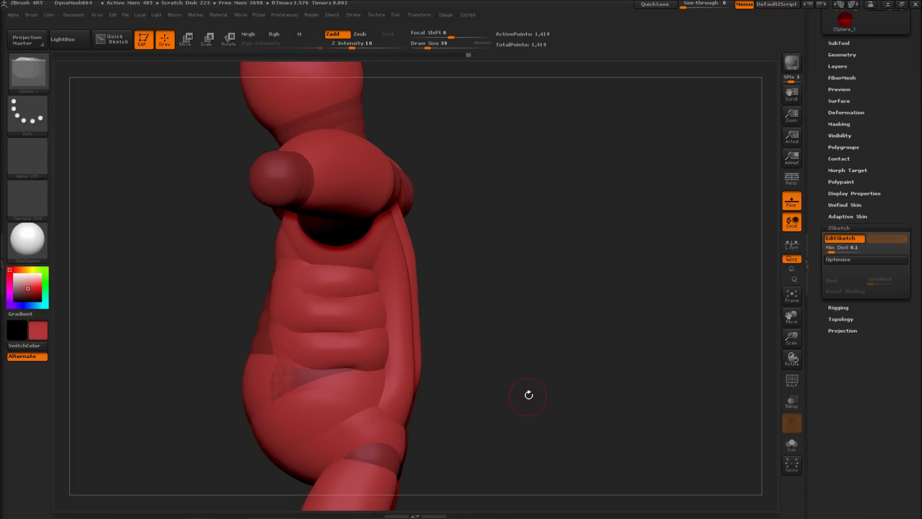
left_click_drag(529, 394, 583, 393)
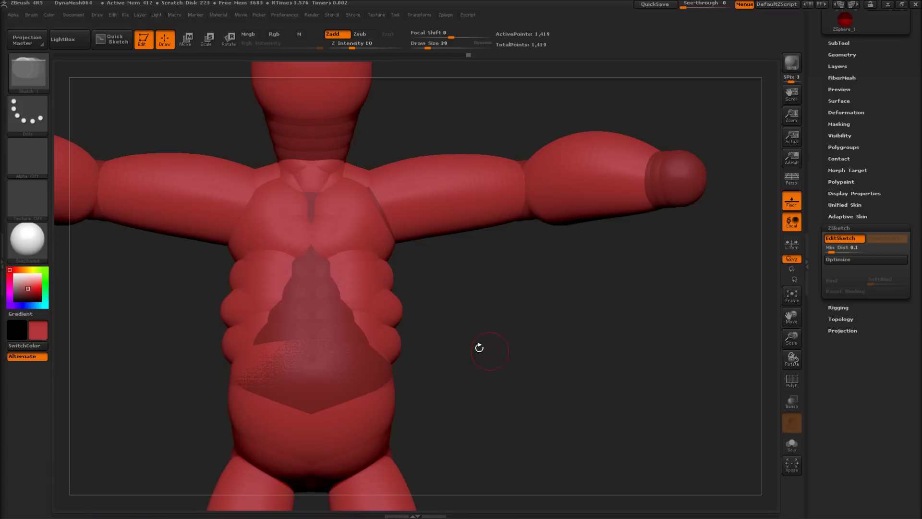
Check the rib strokes in the skin preview from the front and side, return to sketch editing and inspect the back.
key("a")
left_click_drag(475, 351, 508, 369)
mouse_move(517, 400)
right_mouse_down("alt")
mouse_move(578, 364)
mouse_move(573, 407)
mouse_move(563, 304)
right_mouse_up("alt")
left_click_drag(563, 305, 527, 281)
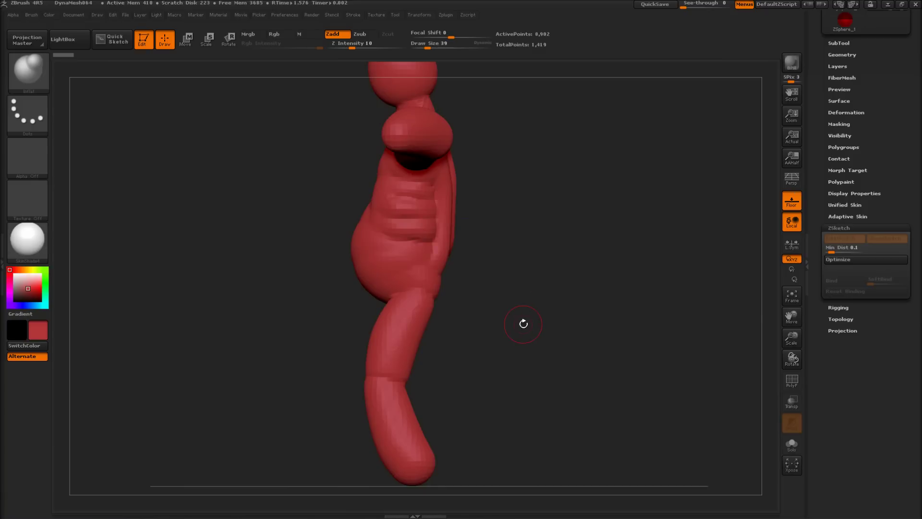
key("w")
left_click_drag(529, 313, 564, 326)
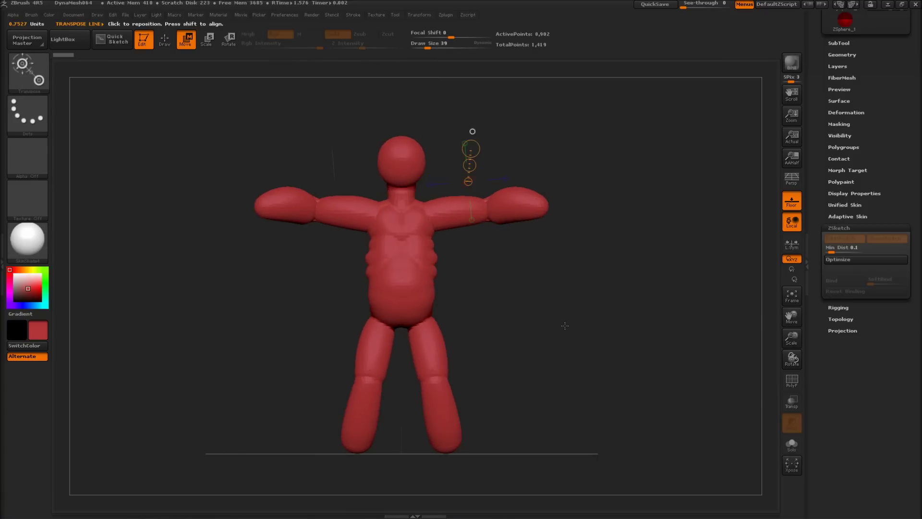
key("shift+a")
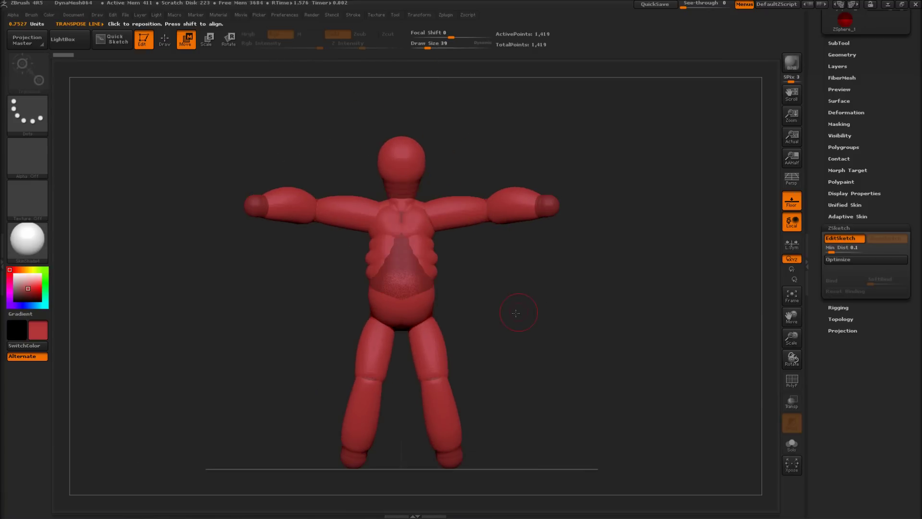
left_click_drag(512, 319, 470, 329)
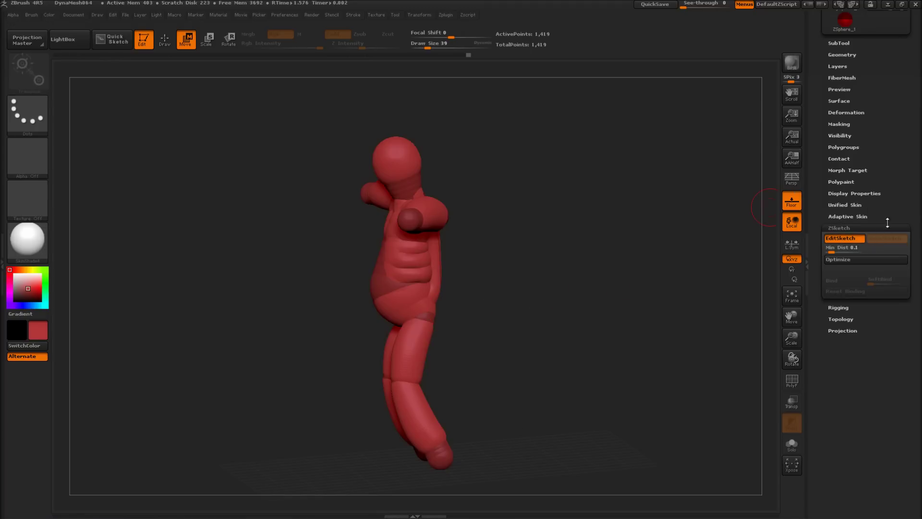
left_click_drag(684, 258, 619, 283, "alt")
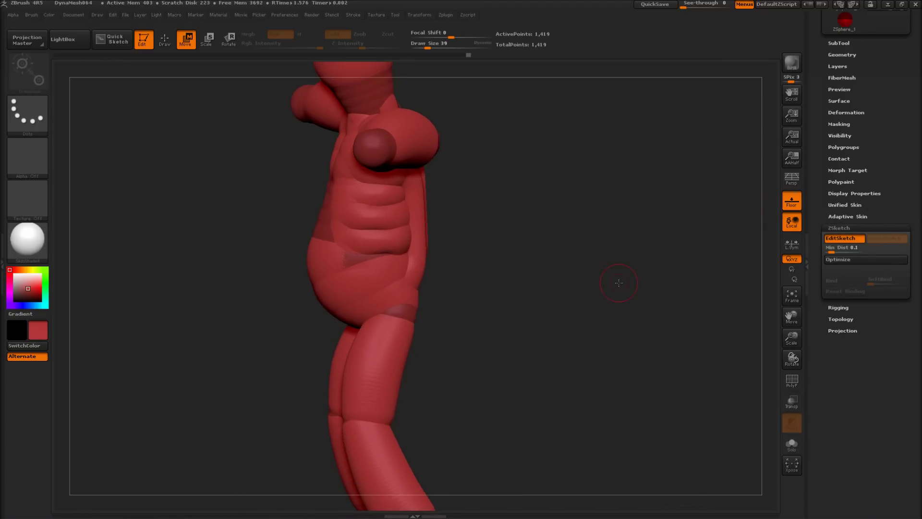
left_click_drag(553, 260, 513, 263)
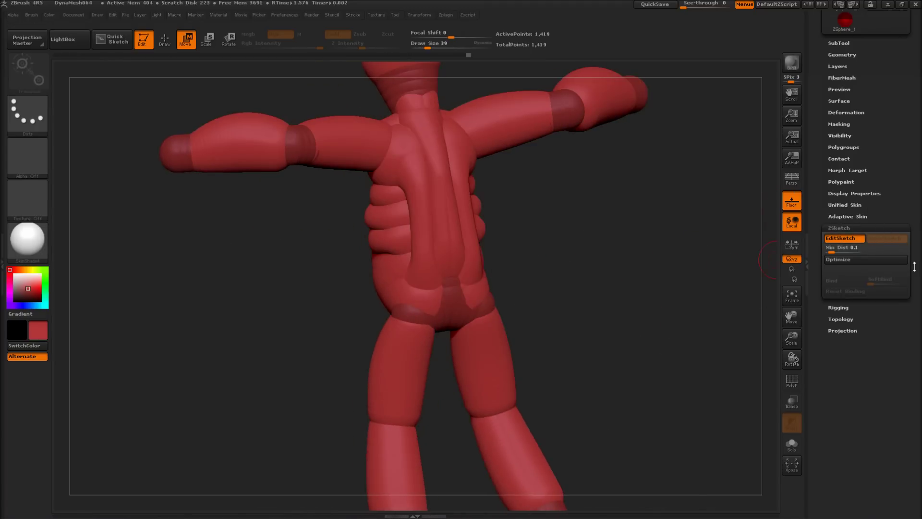
left_click(854, 227)
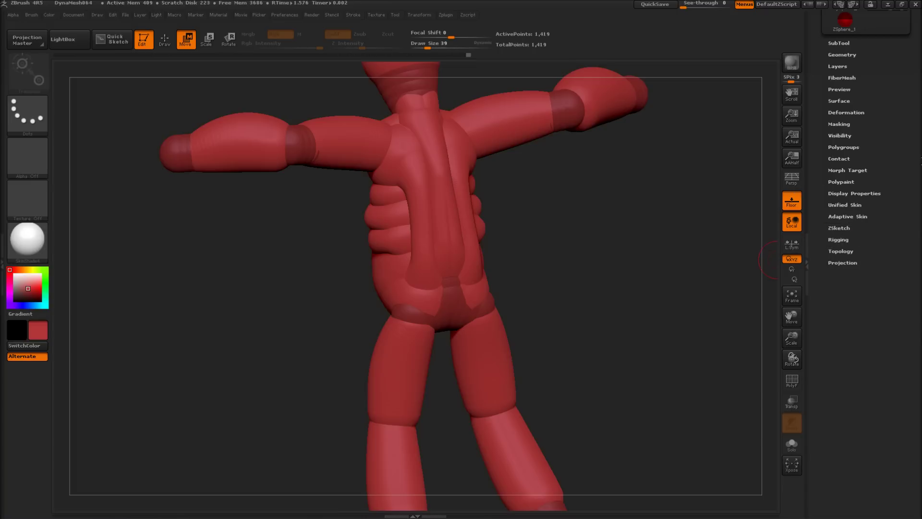
mouse_move(920, 164)
left_mouse_down()
mouse_move(906, 287)
mouse_move(879, 382)
left_mouse_up()
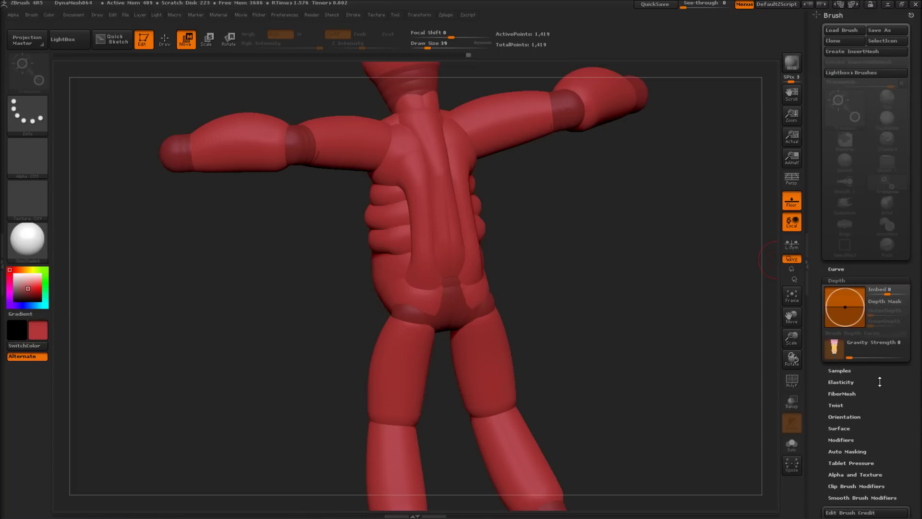
left_click(393, 15)
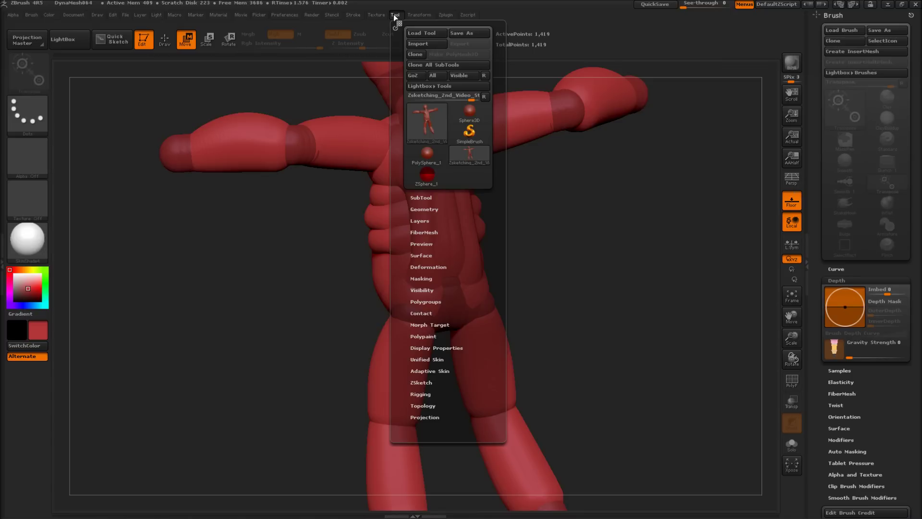
left_click(421, 383)
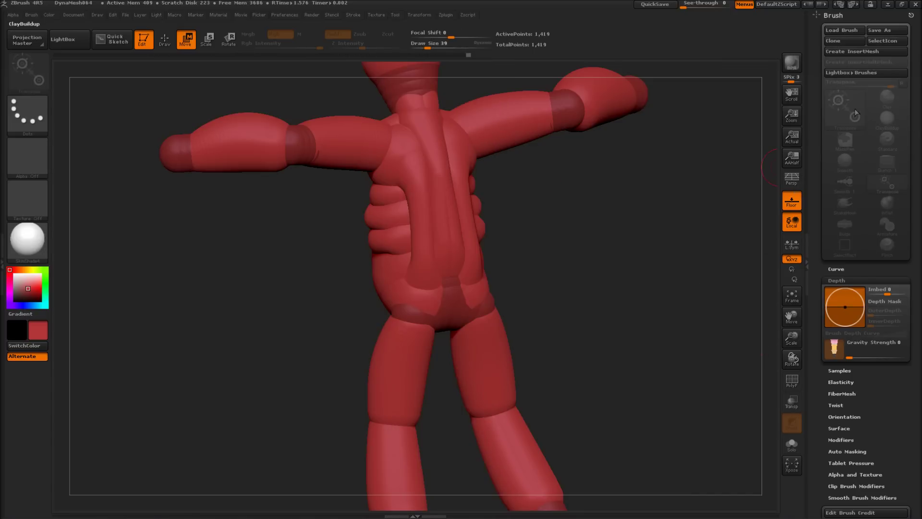
left_click_drag(817, 370, 833, 256)
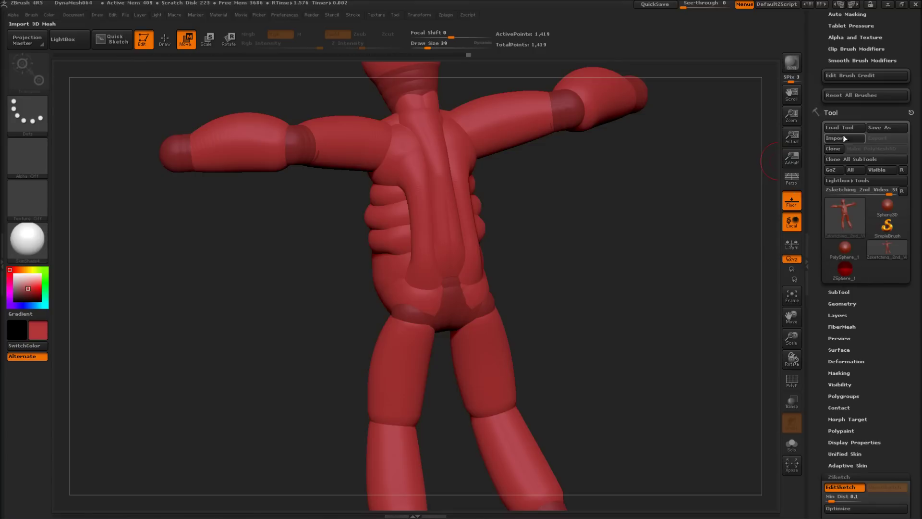
left_click(827, 115)
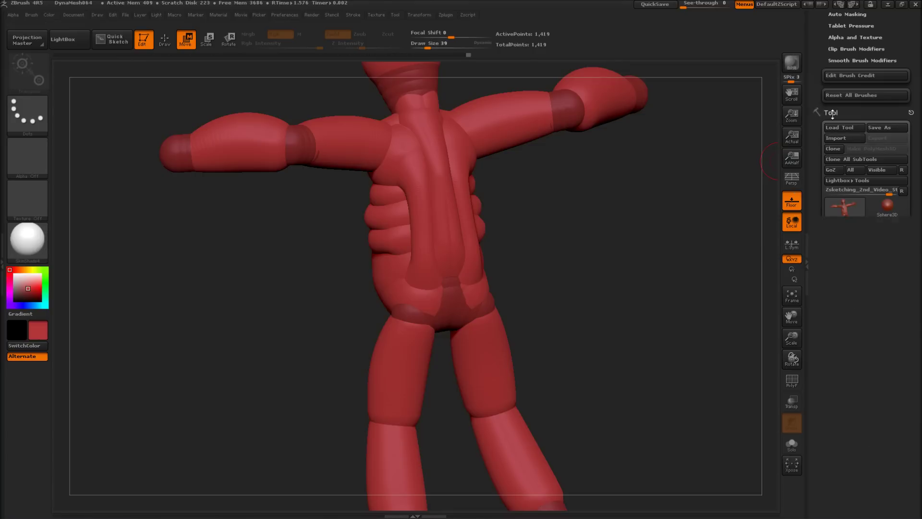
left_click(863, 112)
left_click_drag(819, 230, 819, 186)
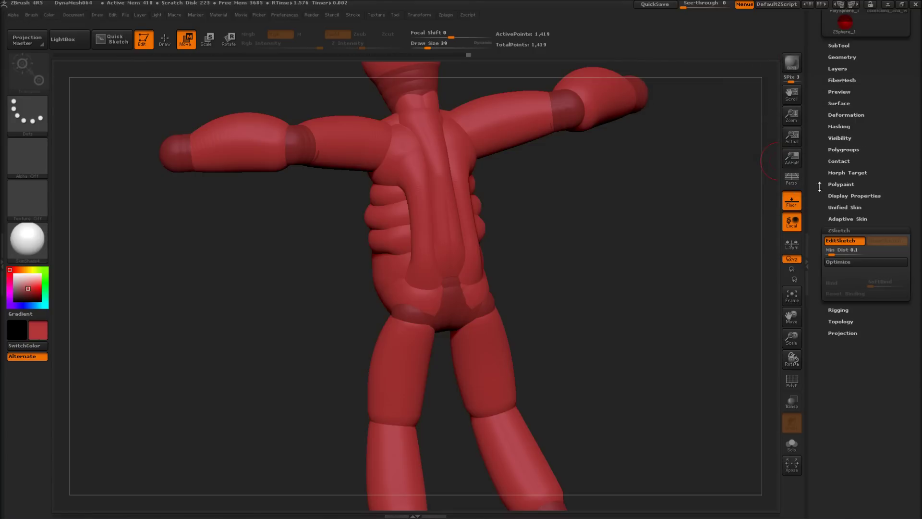
left_click(827, 229)
left_click(827, 230)
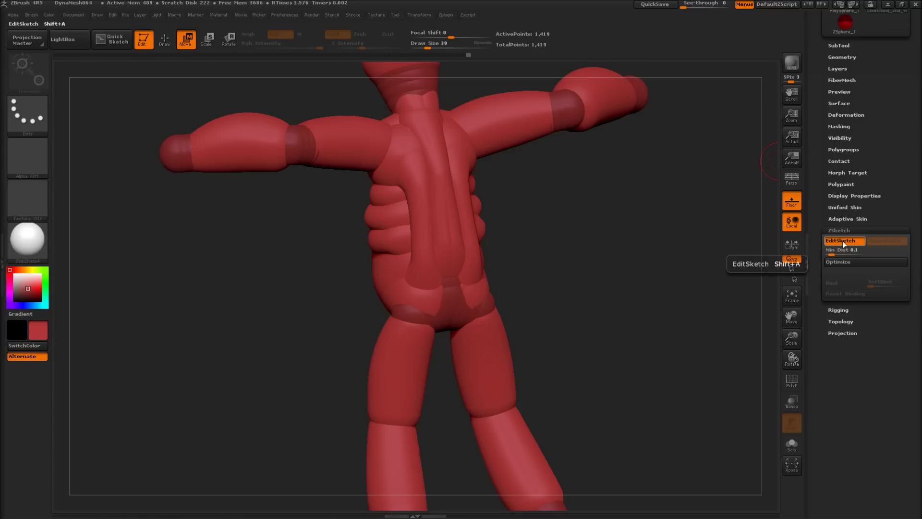
Switch EditSketch off and on repeatedly to compare the sketch with the underlying ZSphere armature.
left_click(843, 243)
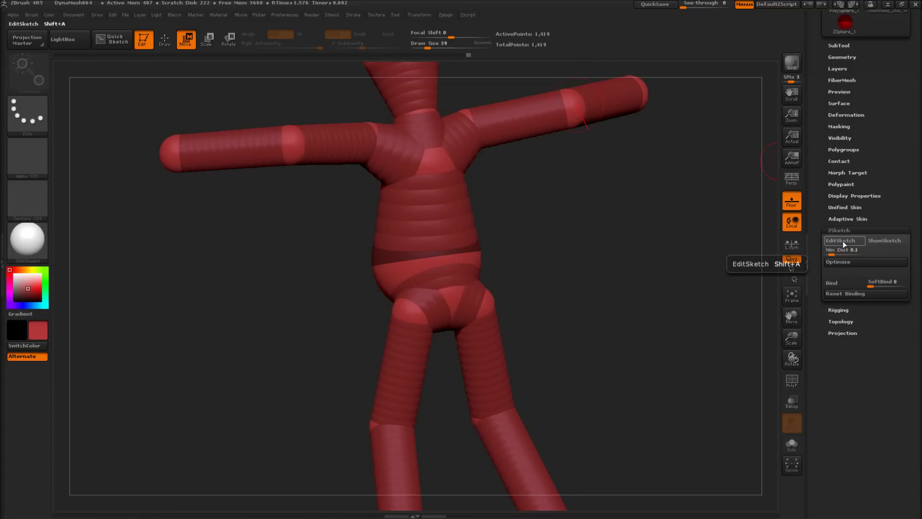
left_click(843, 240)
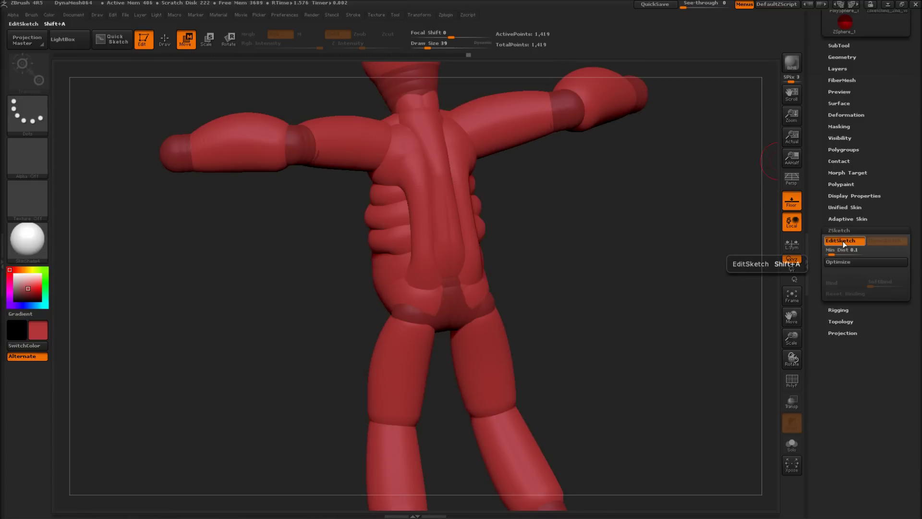
key("shift+a")
key("shift+a")
key("shift+a")
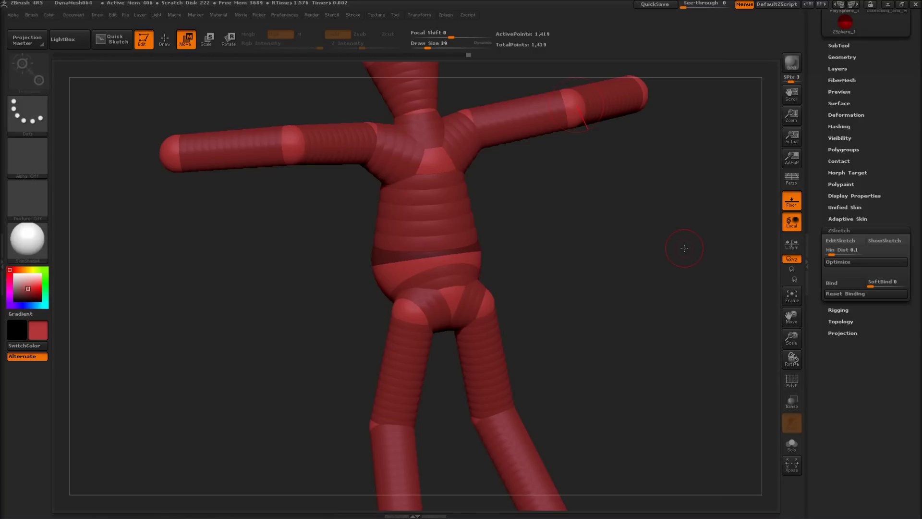
key("shift+a")
left_click_drag(625, 249, 611, 281, "alt")
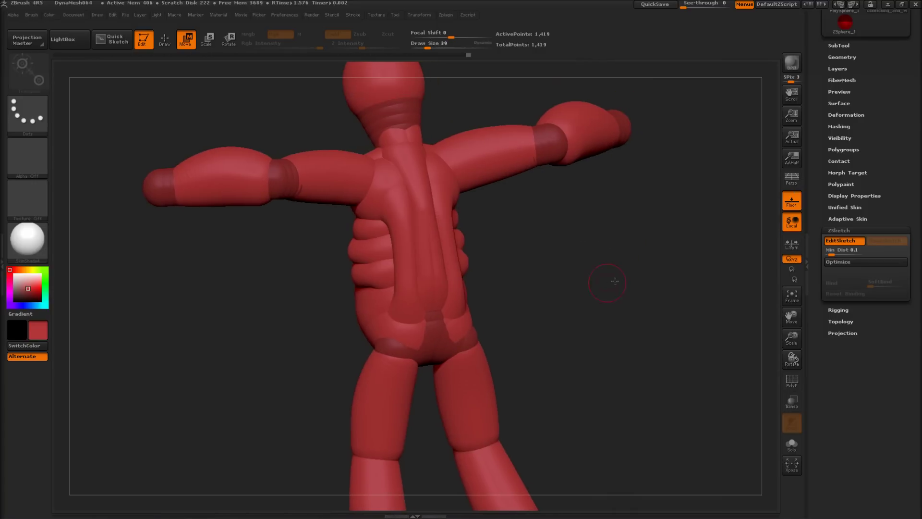
Leave sketch editing and turn on ShowSketch to overlay the transparent sketch on the ZSphere armature, seen from the front.
key("shift+a")
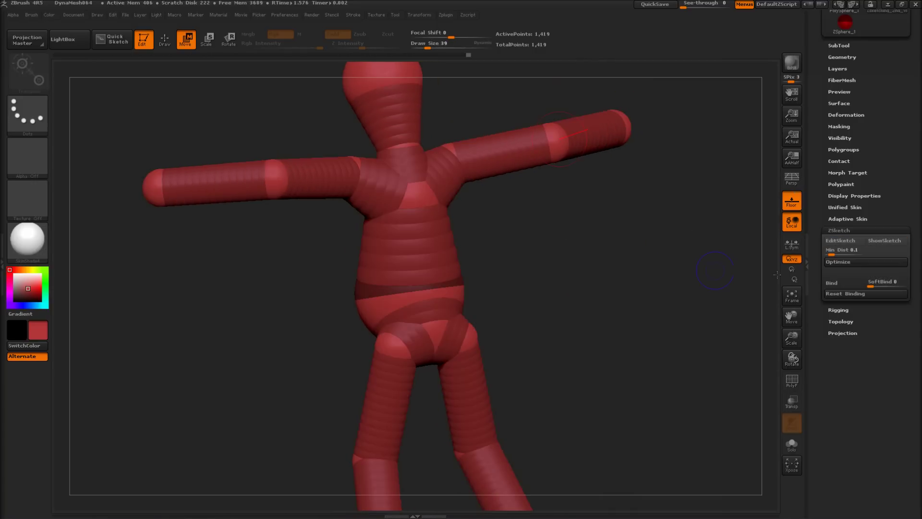
left_click(880, 244)
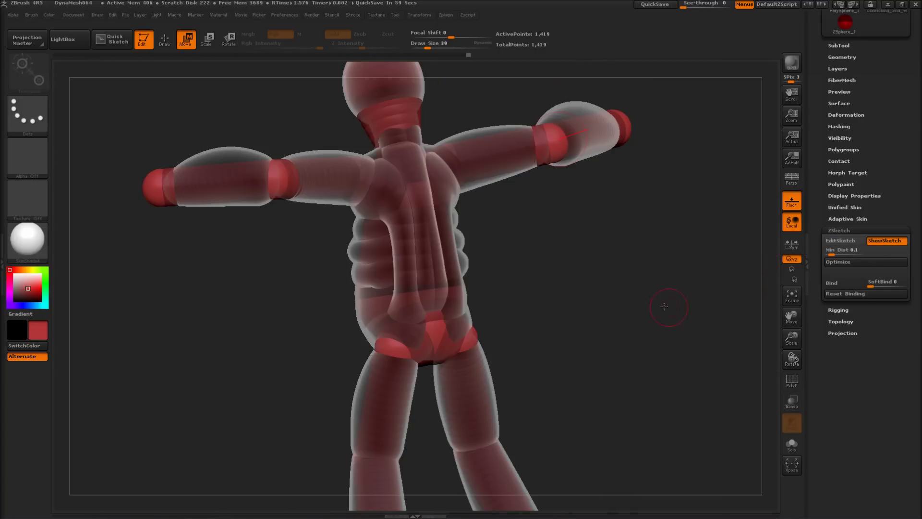
mouse_move(565, 278)
left_mouse_down()
mouse_move(572, 303)
mouse_move(621, 294)
mouse_move(421, 180)
left_mouse_up()
left_click_drag(465, 286, 488, 329, "alt")
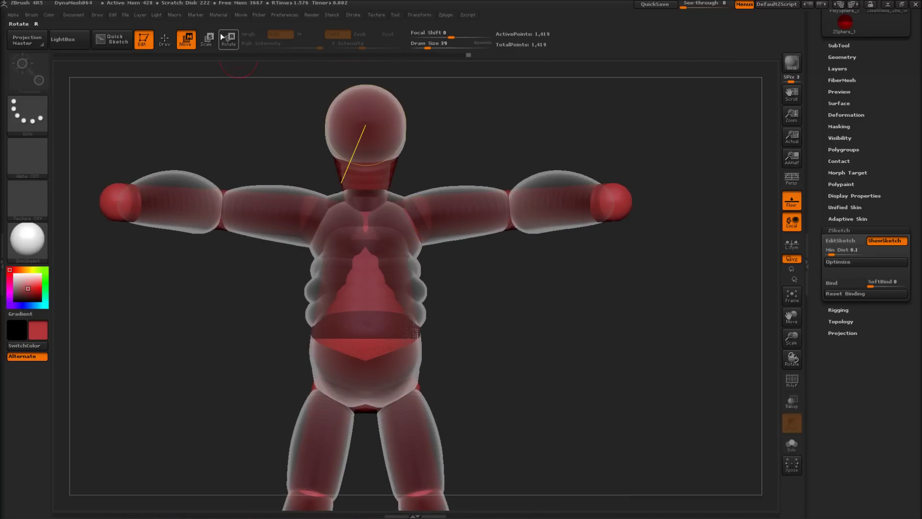
Try rotating the armature's arms upward with the sketch unbound, and restore the original pose with the sketch overlay shown.
left_click(230, 46)
mouse_move(212, 210)
left_mouse_down()
mouse_move(272, 148)
mouse_move(293, 179)
mouse_move(281, 298)
mouse_move(275, 290)
mouse_move(221, 376)
mouse_move(336, 111)
mouse_move(308, 365)
mouse_move(389, 107)
left_mouse_up()
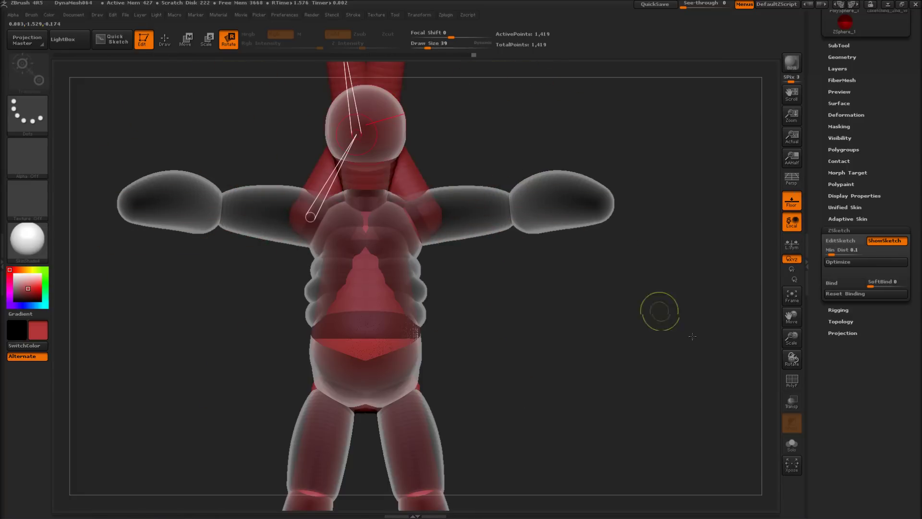
key("shift+a")
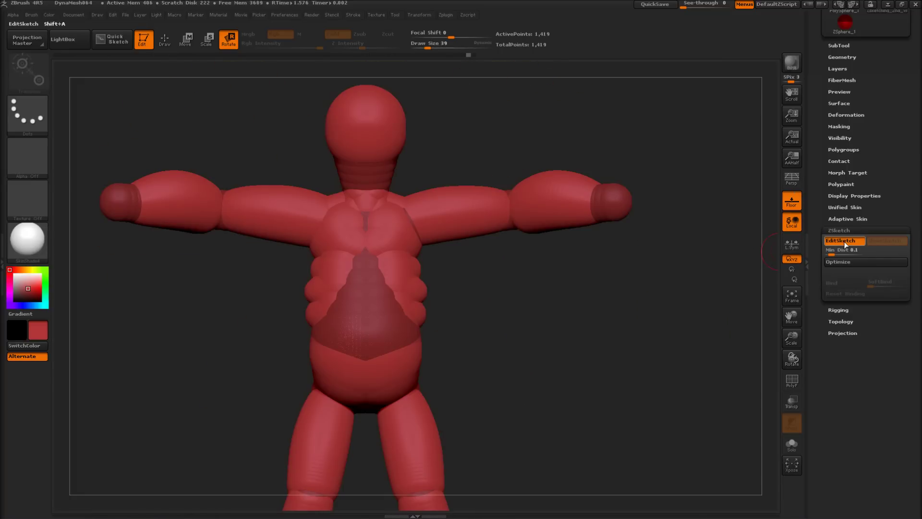
left_click(872, 245)
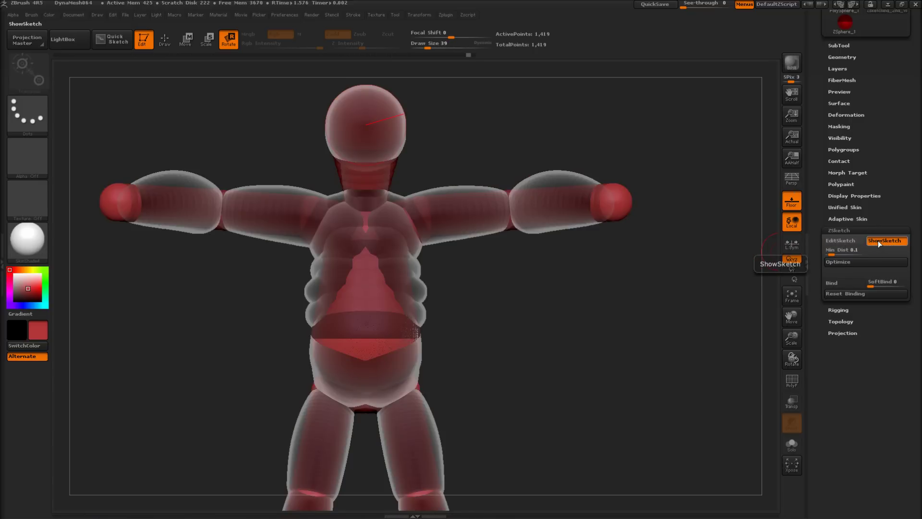
Try rotating the unbound armature's arms downward and posing it further from the side, and undo the pose changes.
left_click(841, 284)
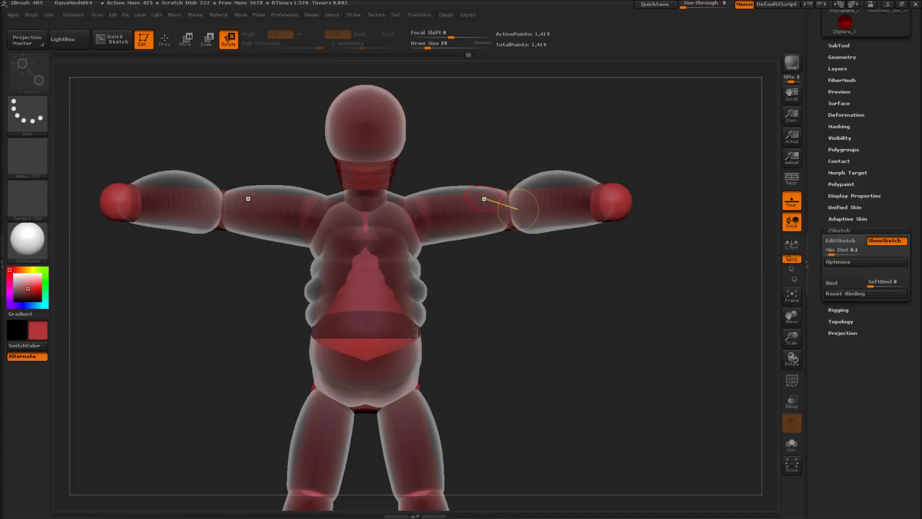
left_click(615, 197)
left_click_drag(486, 225, 480, 250)
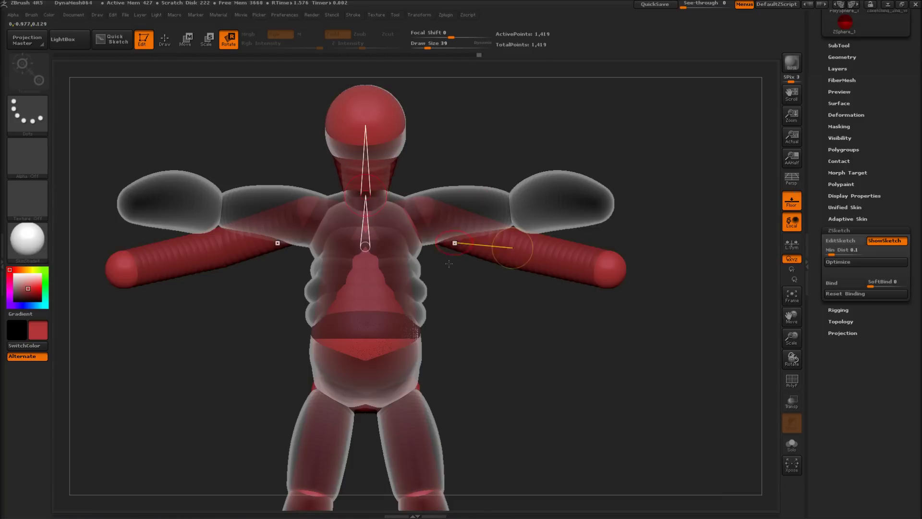
left_click_drag(596, 360, 542, 153)
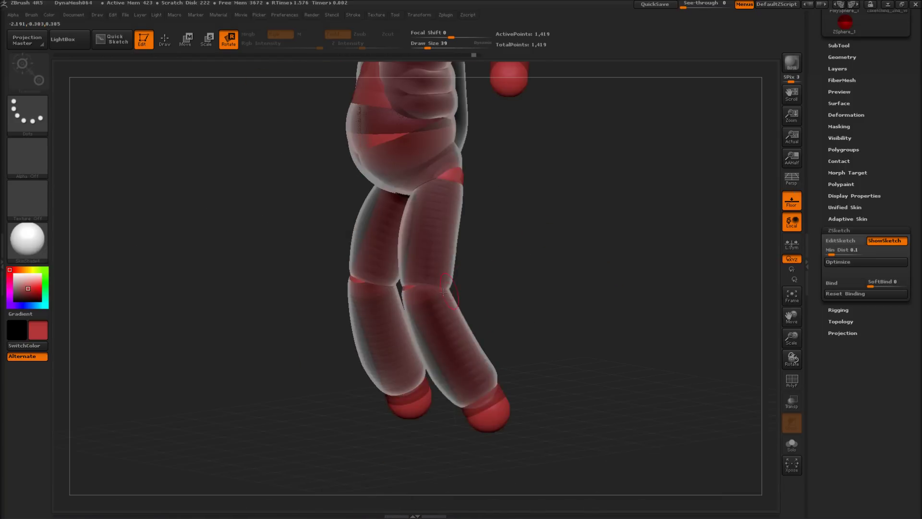
left_click_drag(435, 291, 606, 351)
left_click_drag(607, 312, 587, 438, "alt")
mouse_move(431, 303)
left_mouse_down()
mouse_move(480, 331)
mouse_move(485, 406)
left_mouse_up()
left_click_drag(540, 288, 573, 385)
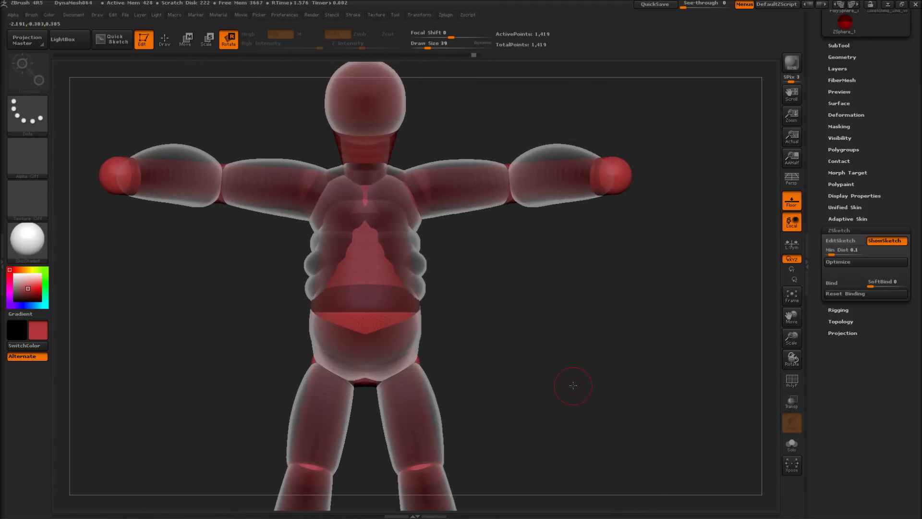
Bind the sketch to the ZSphere armature, and rotate both arms downward and the upper body forward at the waist.
left_click(843, 285)
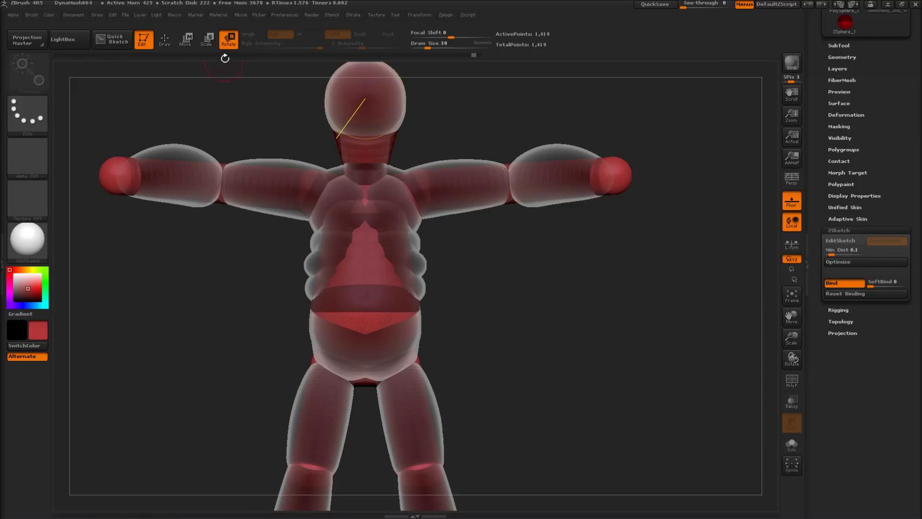
left_click_drag(517, 173, 567, 219)
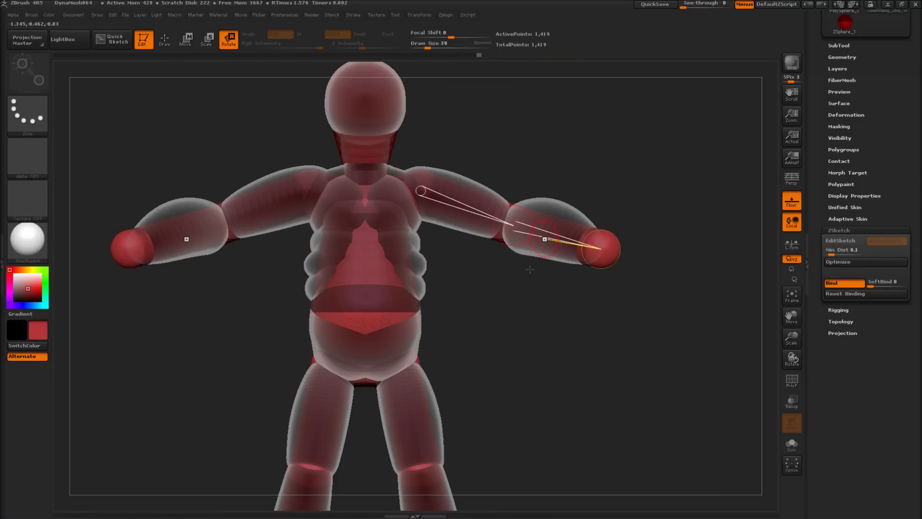
left_click_drag(522, 327, 497, 294)
left_click_drag(578, 254, 462, 249)
left_click_drag(425, 381, 473, 371)
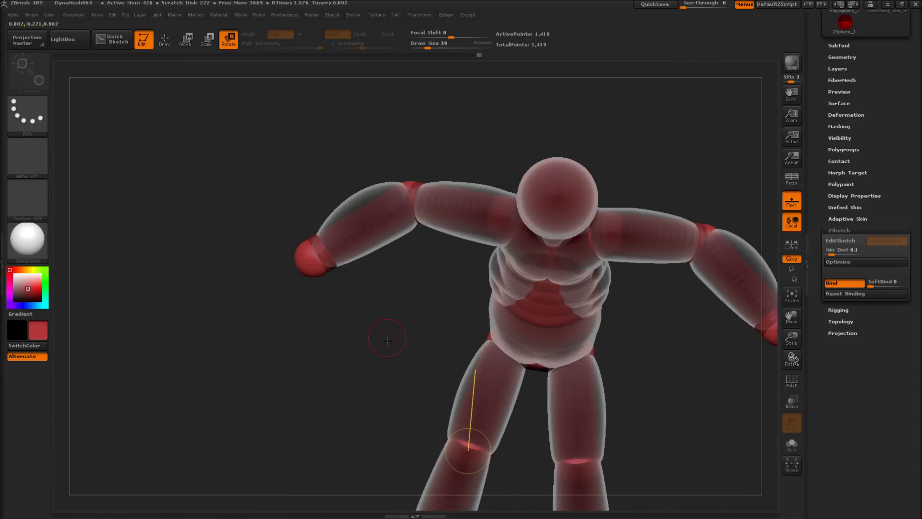
Check the bent pose in the skin preview from the side, and return to the bound sketch view.
left_click_drag(388, 340, 302, 320)
key("a")
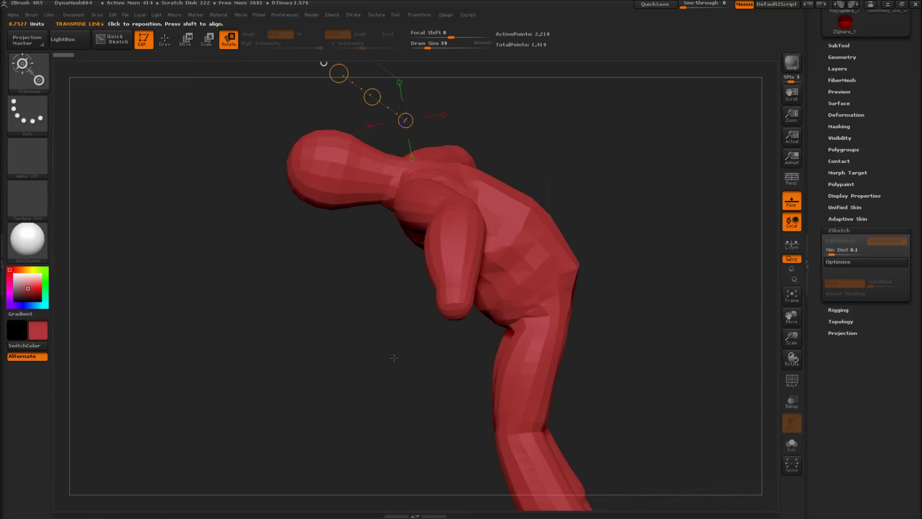
key("a")
left_click_drag(395, 330, 375, 327)
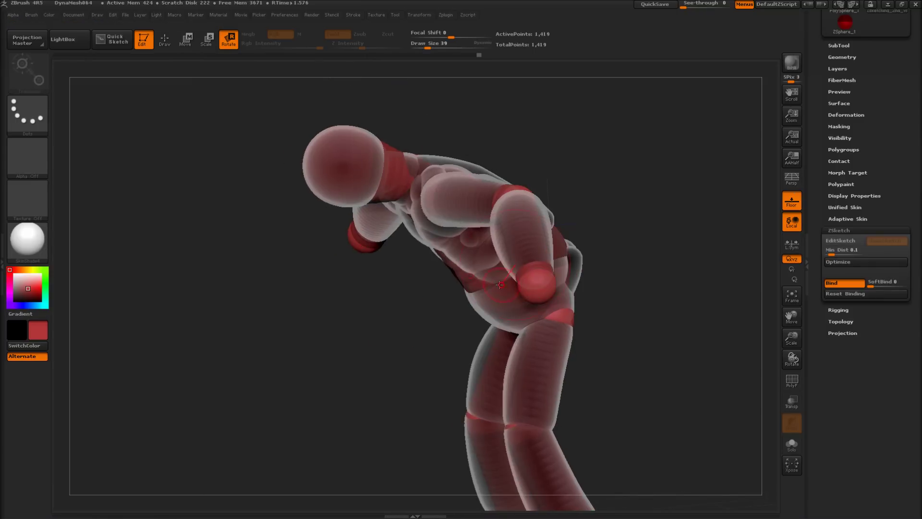
Rotate the upper body back upright at the waist and check the pose in the skin preview.
left_click_drag(500, 284, 627, 180)
key("a")
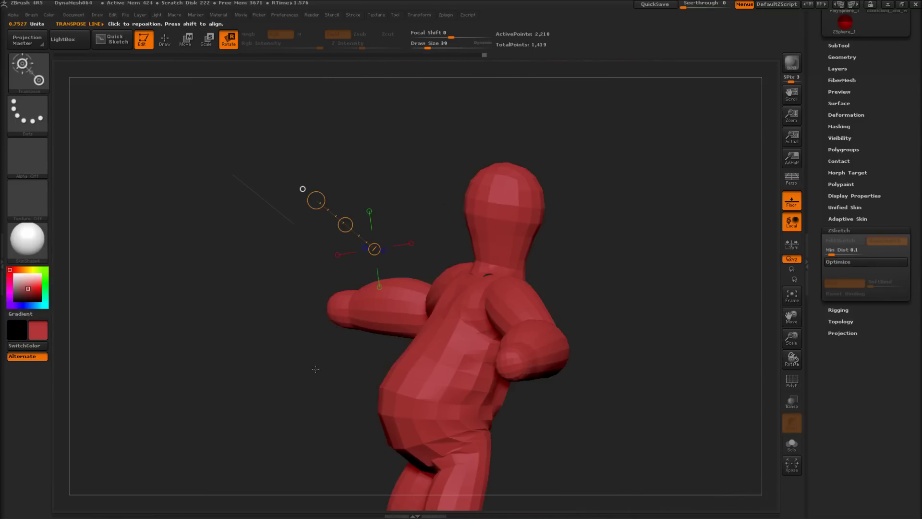
left_click_drag(315, 369, 332, 390)
key("a")
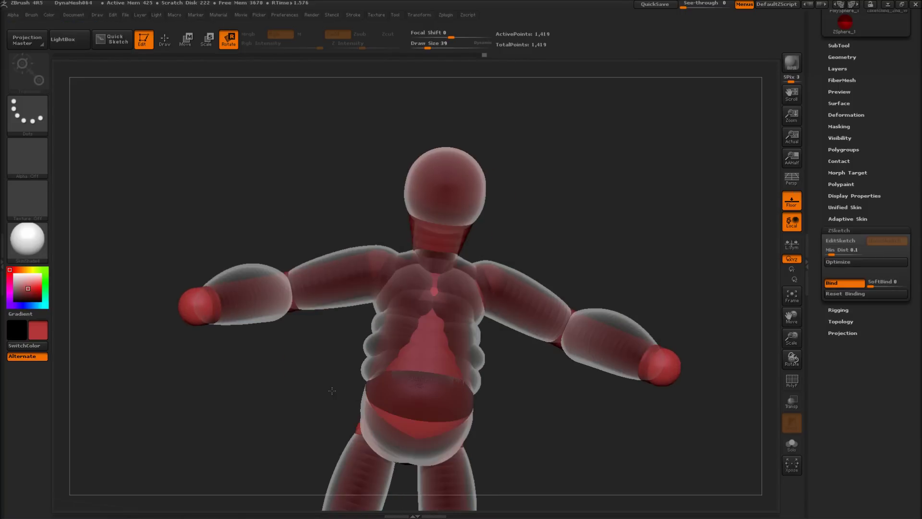
Bend both forearms upward at the elbows and check the raised-arm pose from the side in the skin preview.
mouse_move(281, 300)
left_mouse_down()
mouse_move(278, 140)
mouse_move(403, 152)
mouse_move(322, 166)
left_mouse_up()
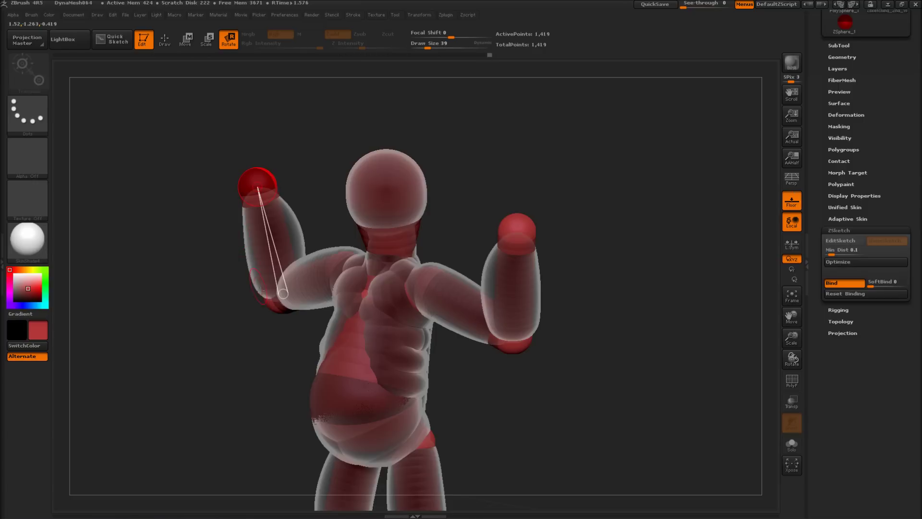
left_click_drag(284, 302, 336, 152)
left_click_drag(193, 364, 216, 284)
key("a")
key("a")
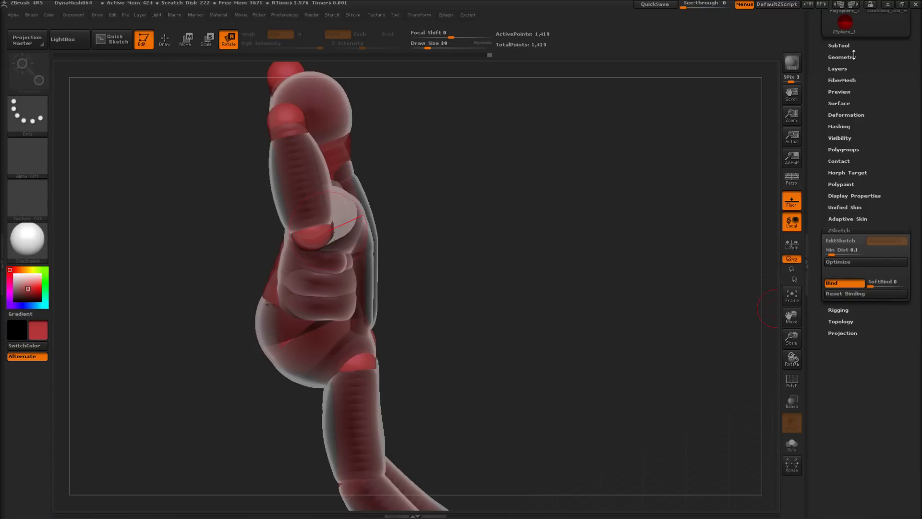
Examine the raised-arm pose from several angles in the skin preview, focusing on the elbows, shoulders and waist.
left_click_drag(488, 233, 589, 235)
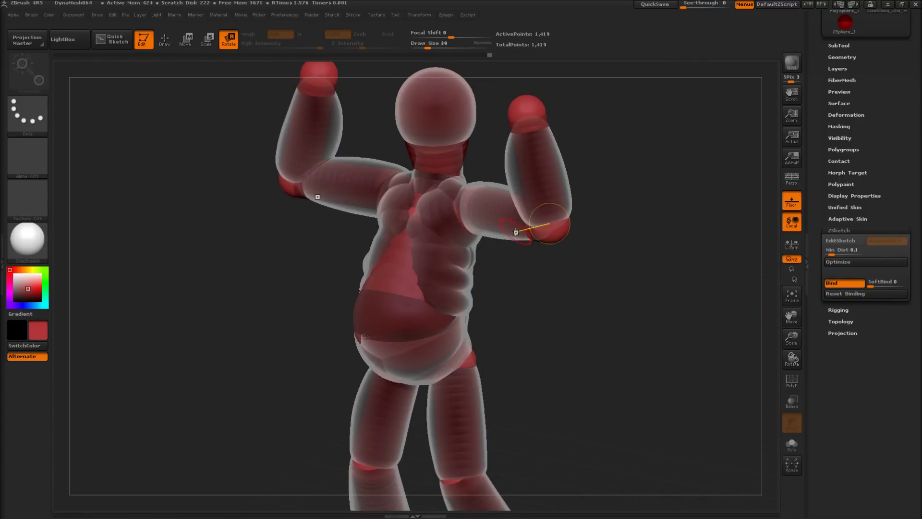
key("a")
mouse_move(601, 293)
left_mouse_down("alt")
mouse_move(565, 388)
mouse_move(572, 380)
mouse_move(553, 375)
mouse_move(531, 386)
mouse_move(551, 366)
left_mouse_up("alt")
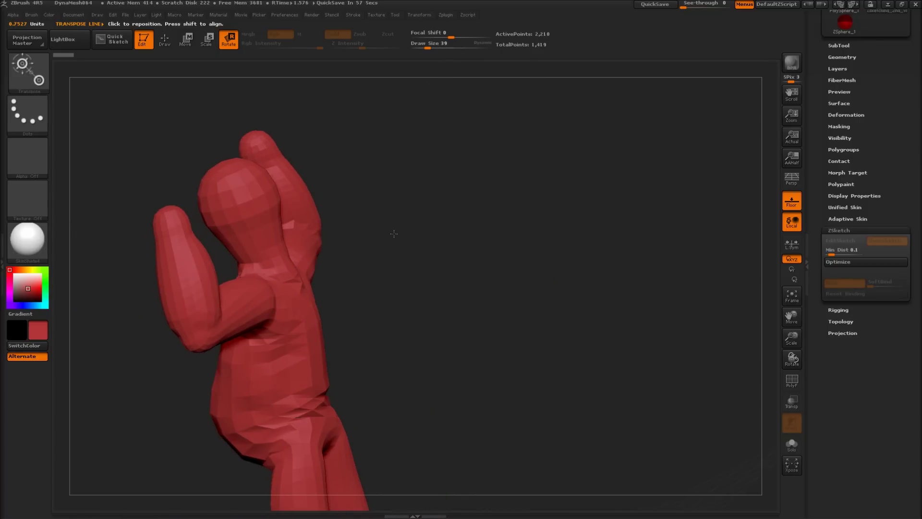
left_click_drag(394, 233, 472, 264)
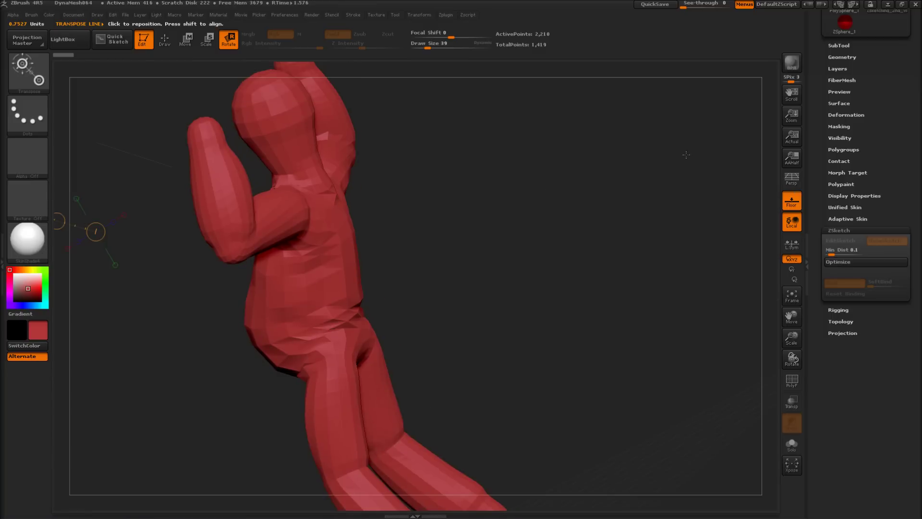
key("a")
key("a")
key("a")
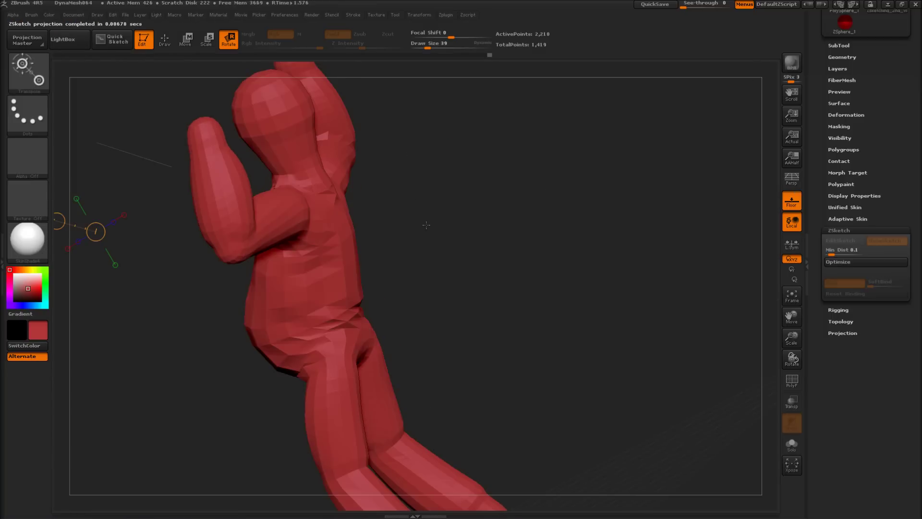
key("shift+a")
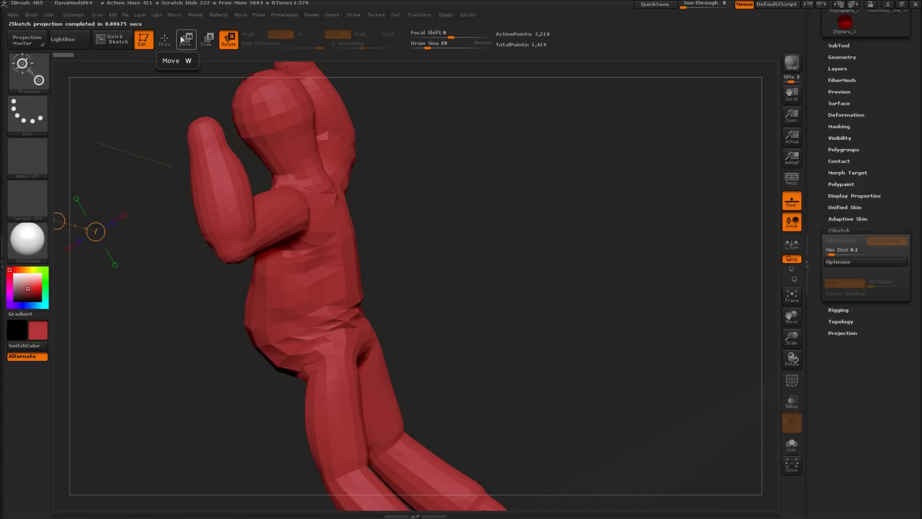
left_click_drag(413, 205, 425, 248, "alt")
Switch to Draw mode, expand the Geometry settings for the previewed skin, and return to the full bound sketch figure.
left_click(165, 39)
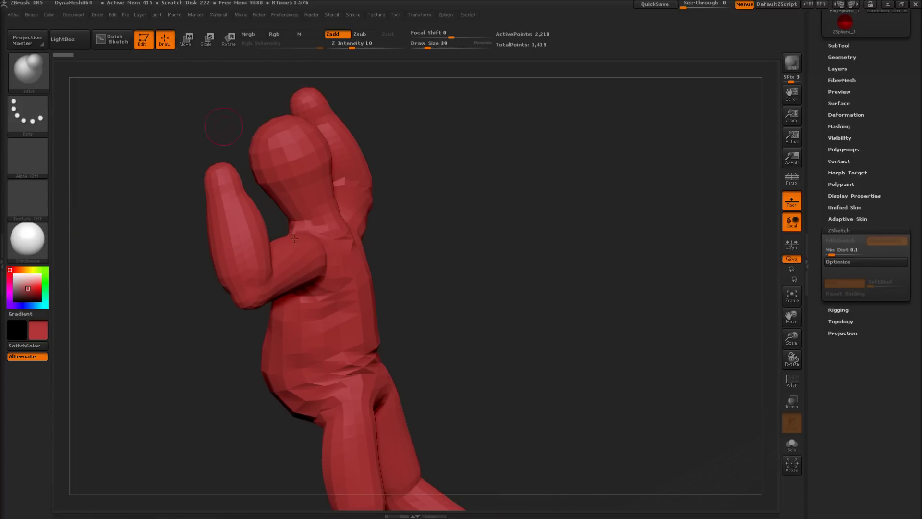
left_click(831, 57)
left_click_drag(822, 55, 801, 148)
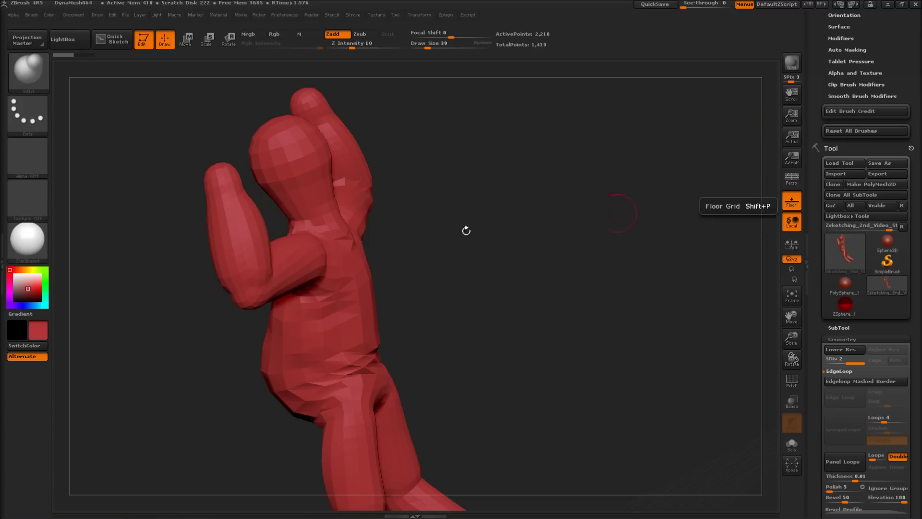
left_click_drag(490, 263, 567, 264)
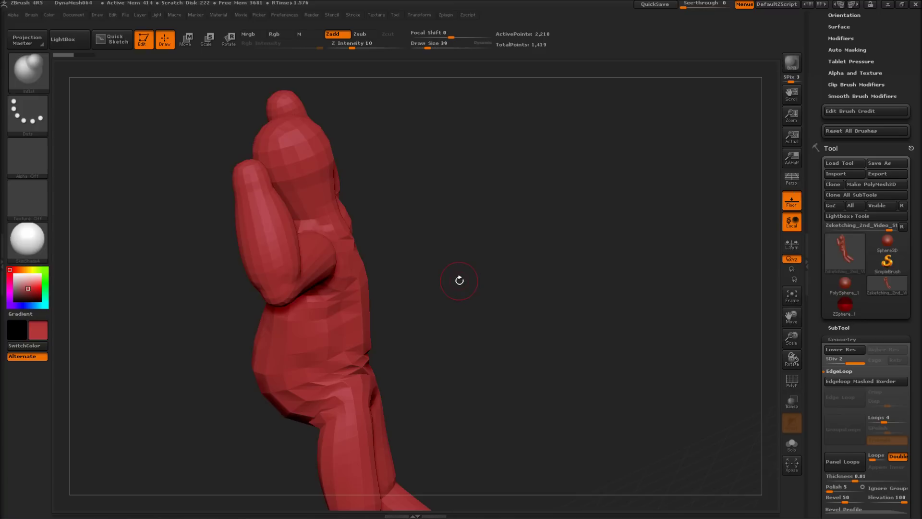
key("a")
left_click_drag(463, 309, 492, 239, "alt")
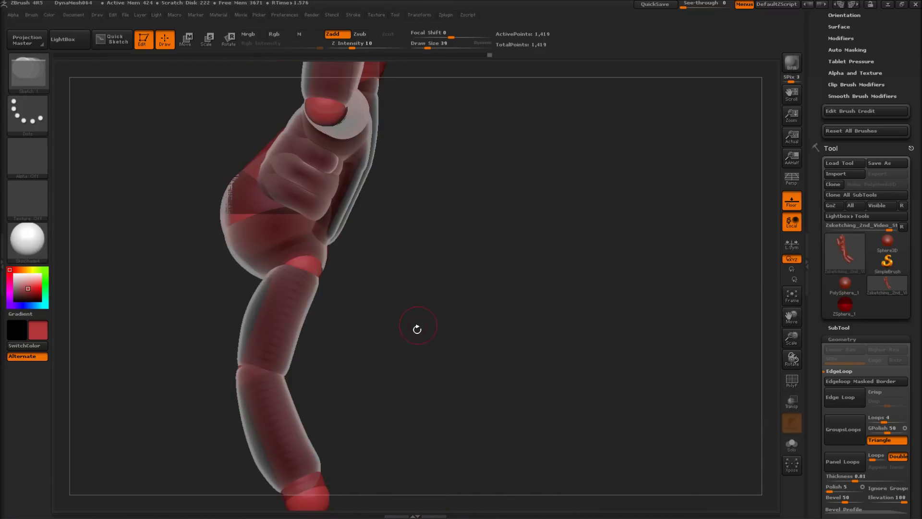
left_click_drag(427, 366, 415, 275)
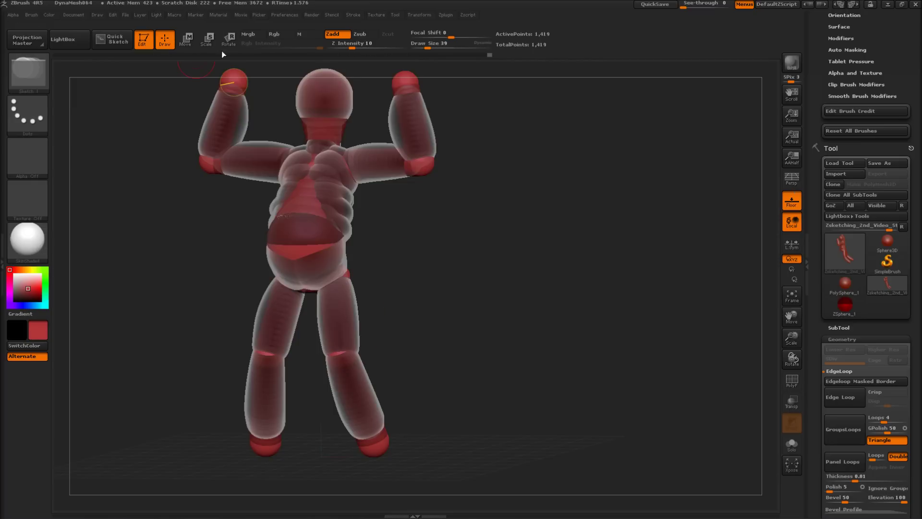
Expand the ZSketch settings and rotate both forearms outward in line with the upper arms.
mouse_move(812, 194)
left_mouse_down()
mouse_move(823, 85)
mouse_move(810, 193)
left_mouse_up()
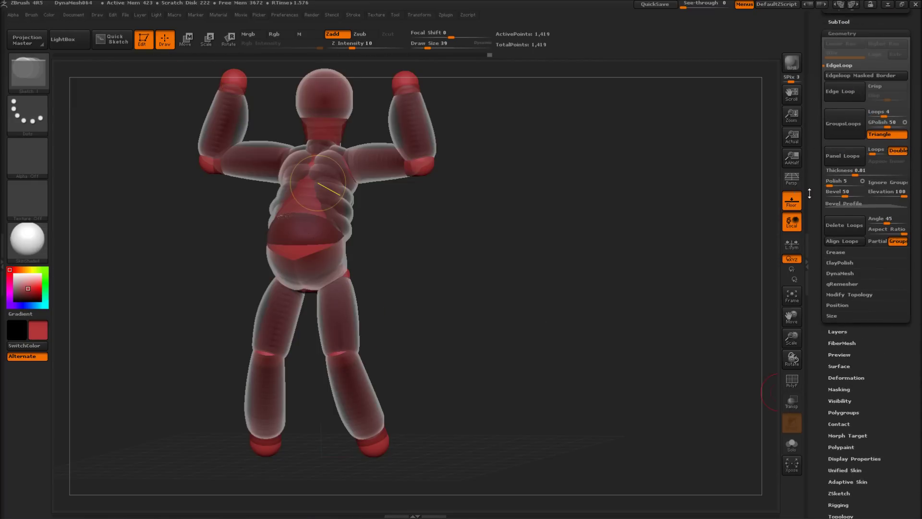
scroll(860, 413, "down", 3)
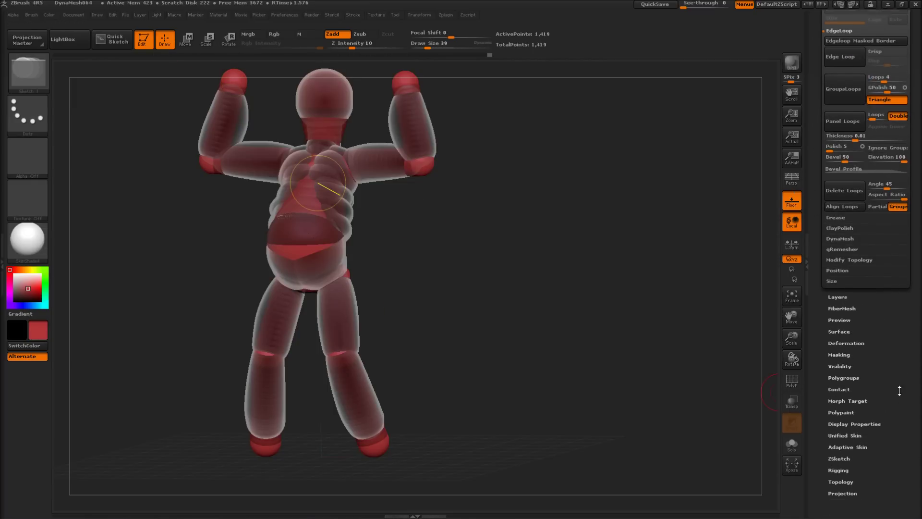
left_click(840, 460)
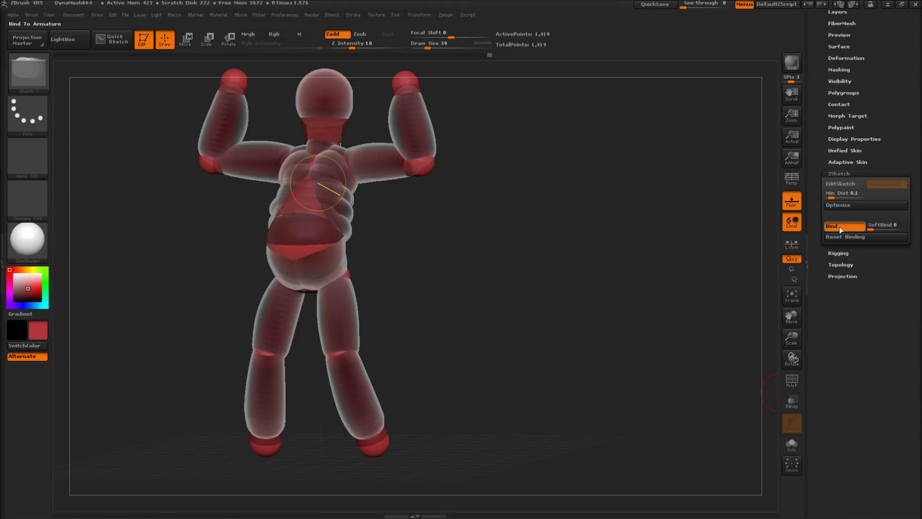
left_click_drag(497, 163, 473, 97)
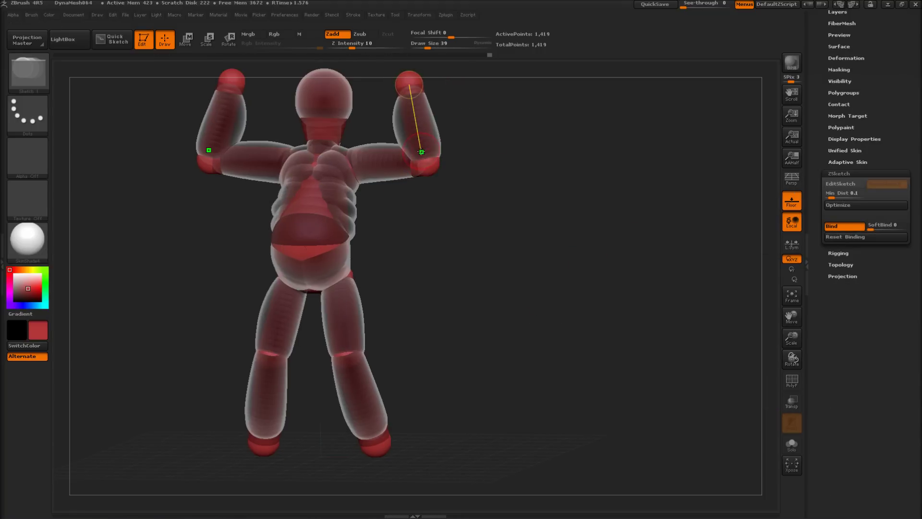
left_click(230, 41)
left_click_drag(428, 167, 286, 83)
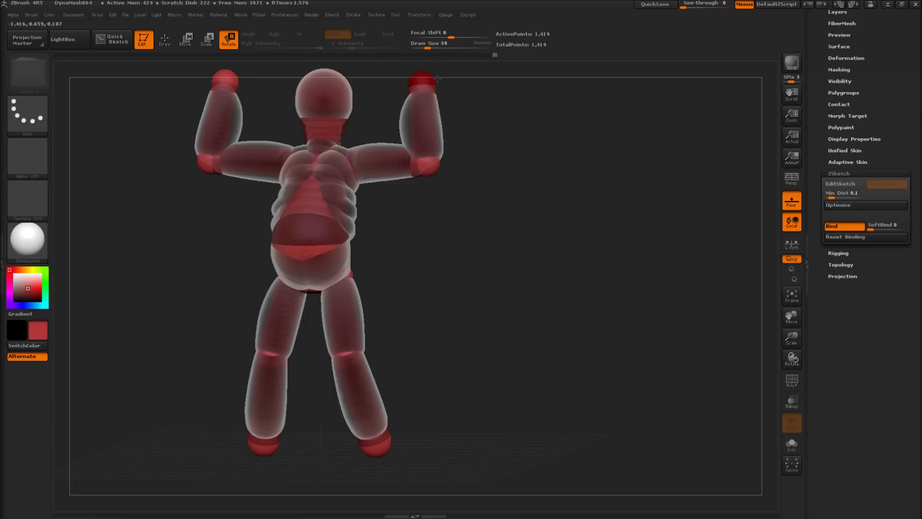
left_click_drag(429, 98, 515, 174)
Rotate both arms slightly upward at the shoulders of the bound figure, keeping SoftBind at 0.
left_click_drag(512, 250, 760, 215)
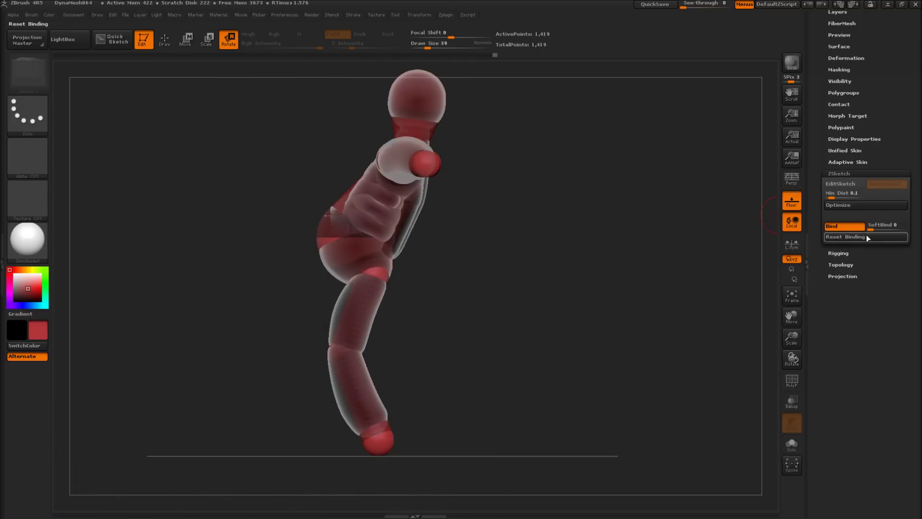
left_click_drag(514, 239, 577, 386)
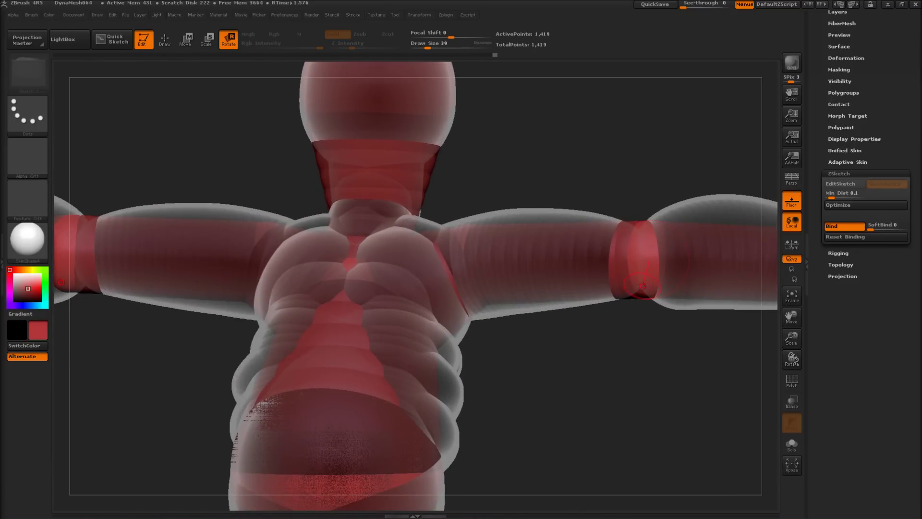
left_click_drag(452, 263, 624, 207)
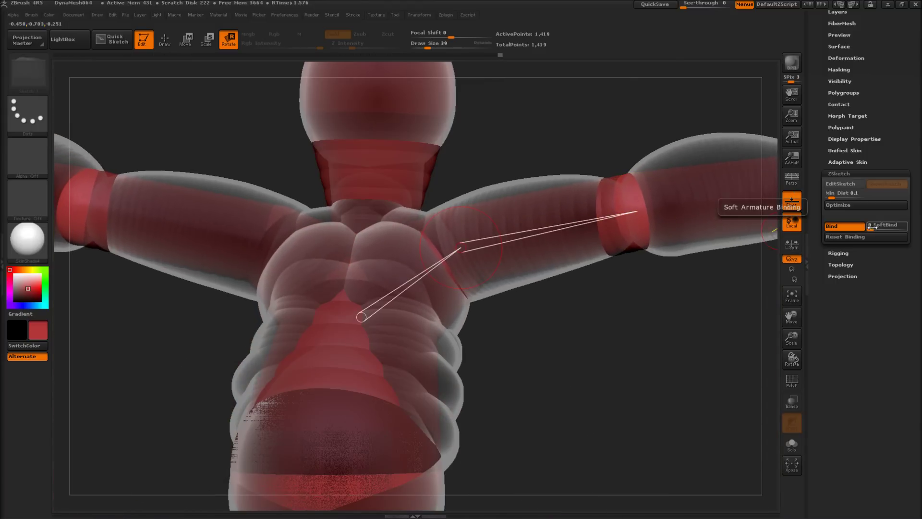
Set SoftBind to 67 and rotate both arms at the shoulders to test the softer binding.
left_click_drag(874, 230, 889, 226)
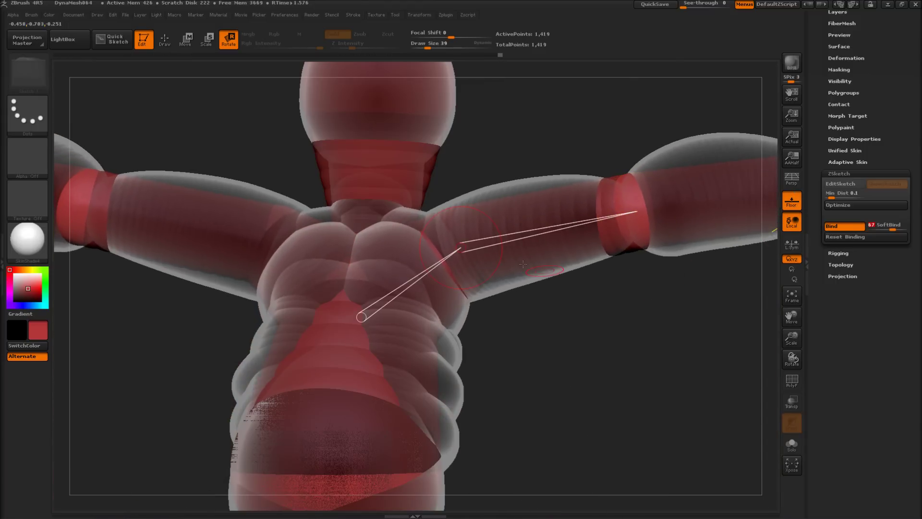
left_click_drag(461, 248, 460, 305)
left_click(462, 252)
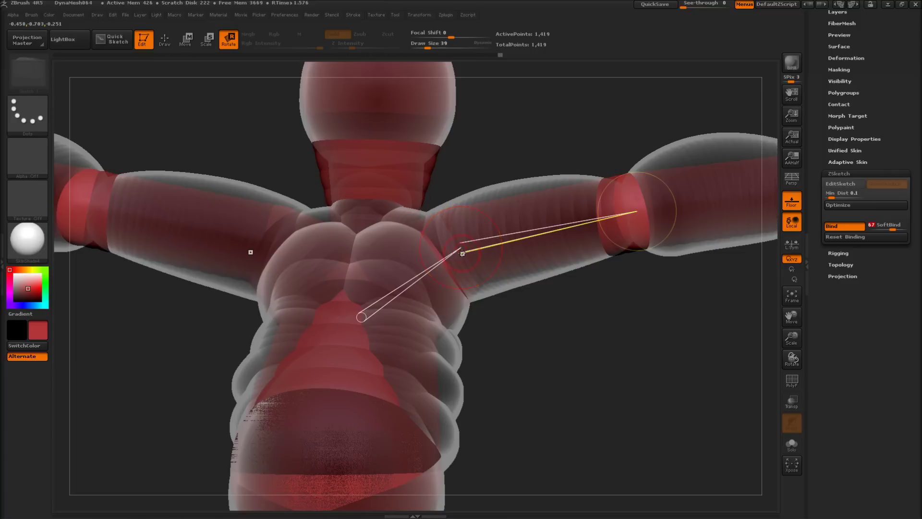
left_click_drag(462, 252, 580, 186)
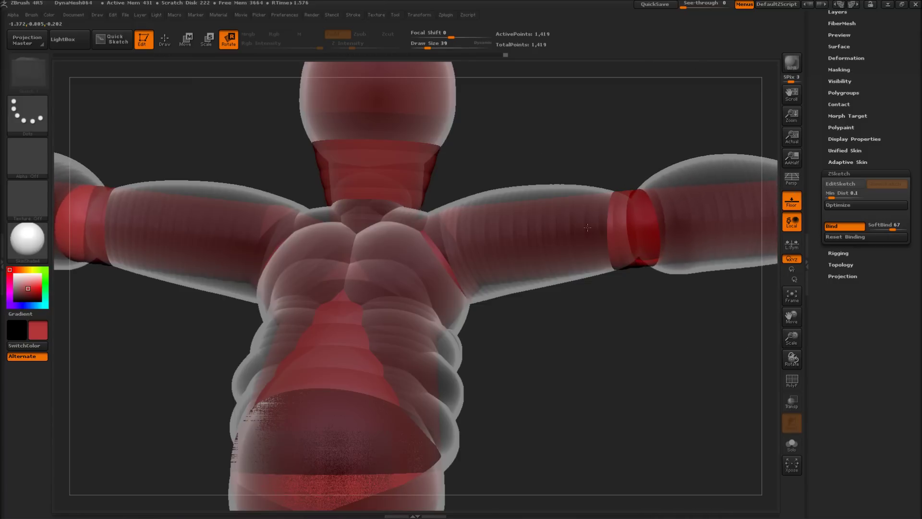
left_click_drag(618, 400, 589, 282)
left_click_drag(635, 229, 636, 230)
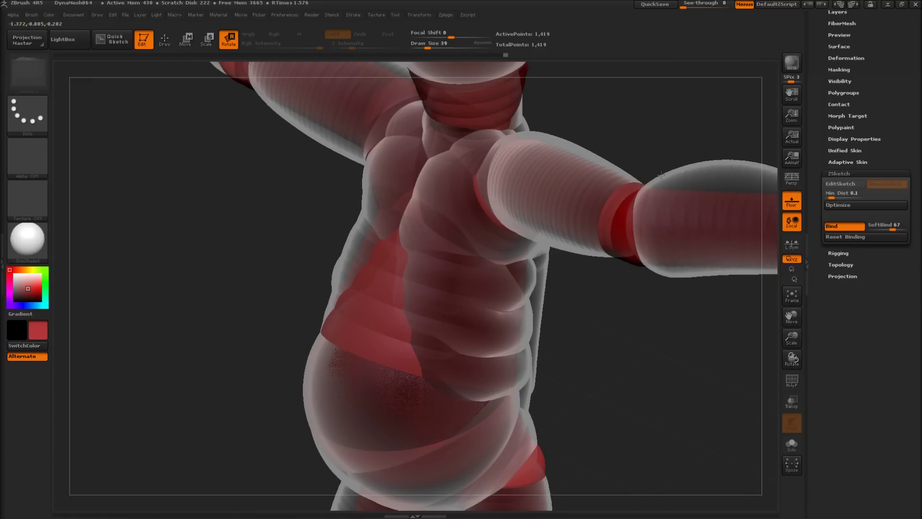
Undo the trial pose change, set SoftBind to 96, and bend the upper body at the waist.
left_click_drag(484, 362, 413, 356)
key("ctrl+z")
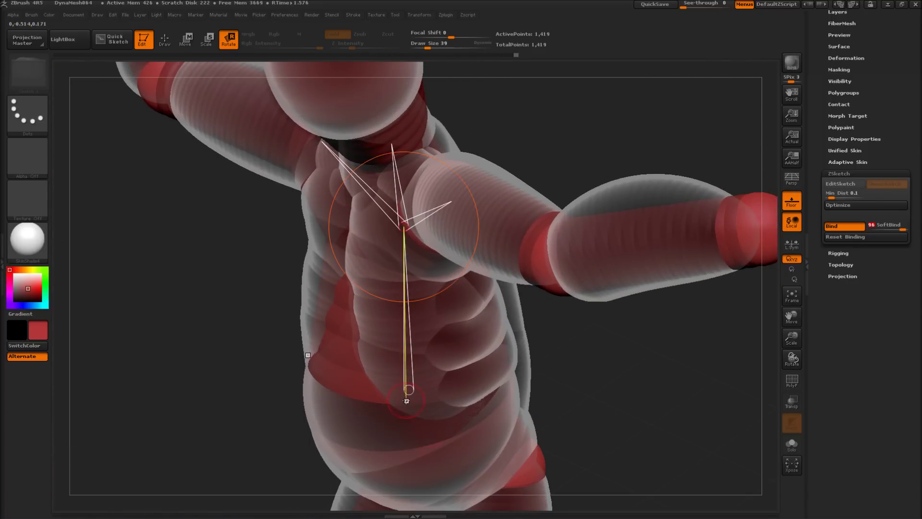
left_click(857, 245)
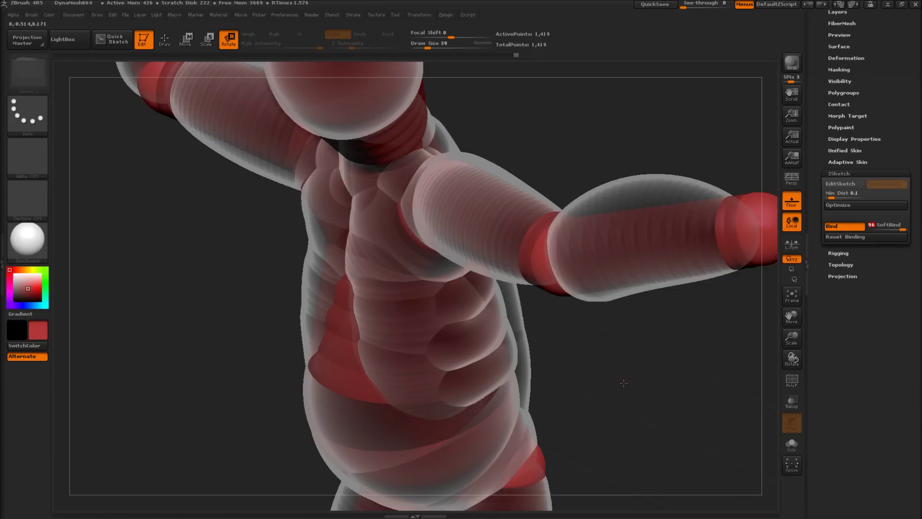
left_click_drag(682, 345, 631, 374)
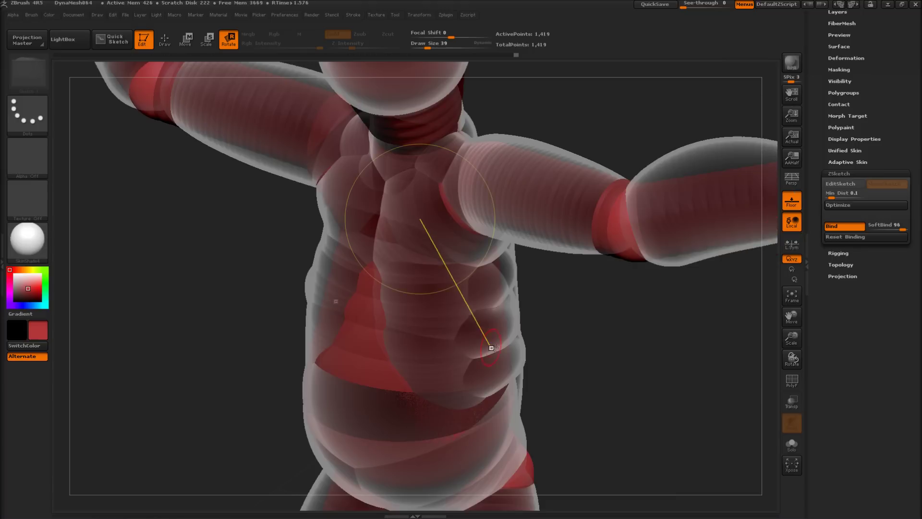
Rotate both upper arms at the shoulders, frame the figure, and check its skin preview from straight on.
left_click_drag(597, 242, 647, 270)
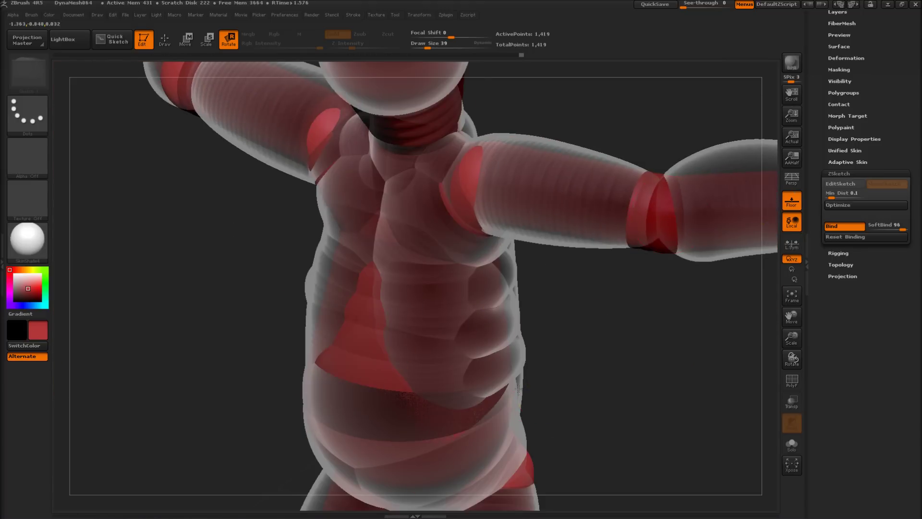
key("f")
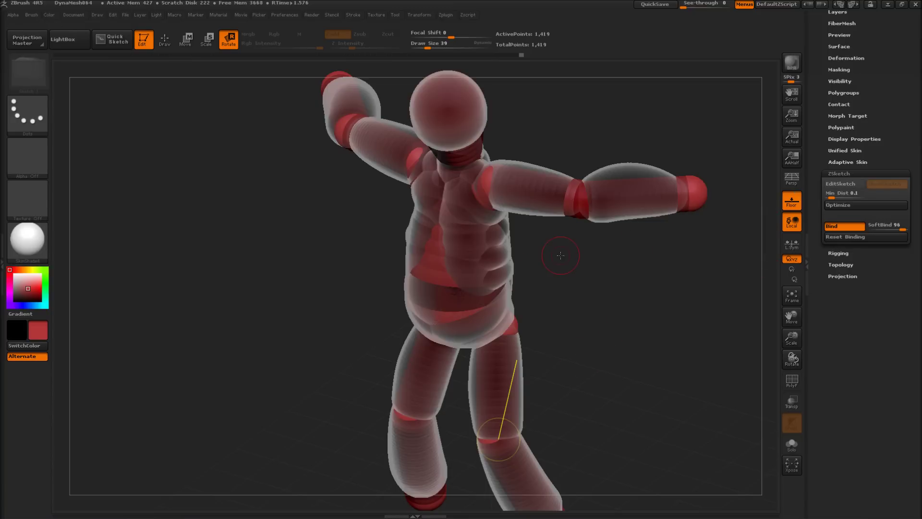
key("a")
left_click_drag(589, 272, 626, 251)
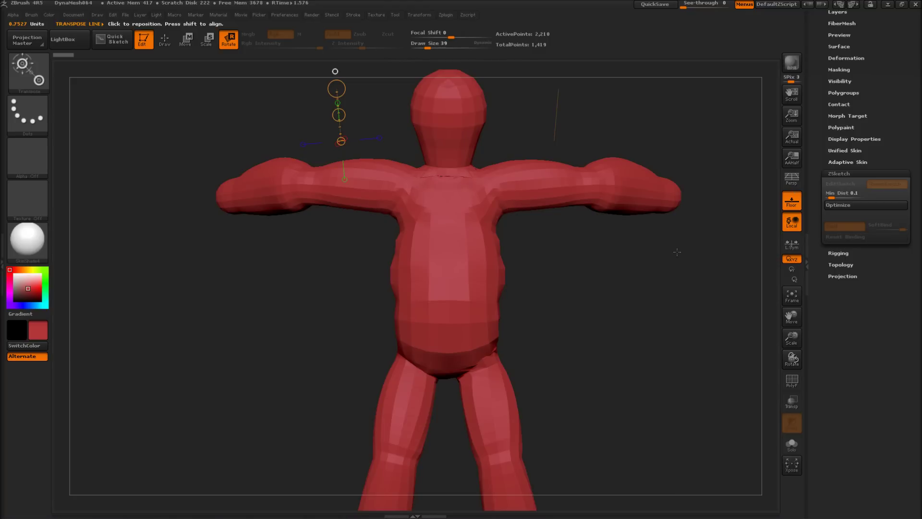
Enter sketch editing and draw many overlapping, symmetrical ZSketch strokes around the torso, flanks and hips.
key("a")
key("a")
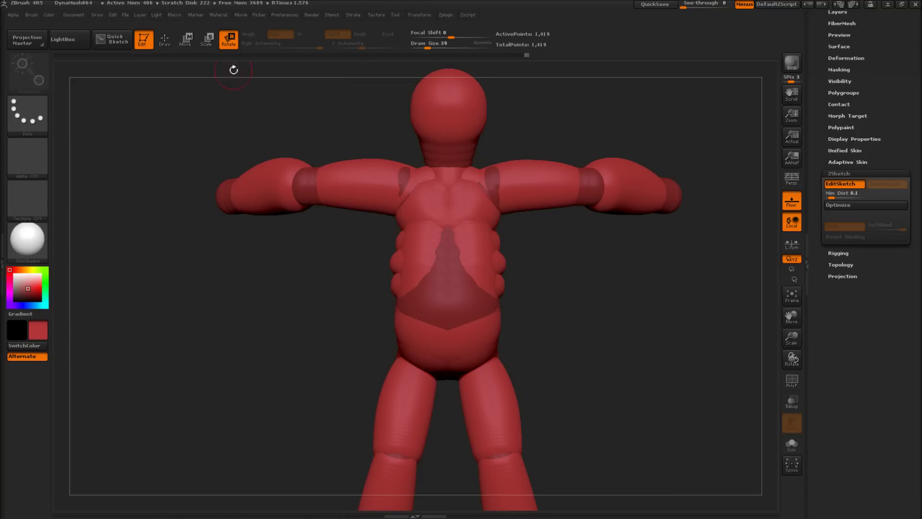
left_click(160, 45)
left_click_drag(474, 224, 486, 356)
left_click_drag(448, 192, 428, 358)
left_click_drag(435, 264, 403, 351)
left_click_drag(415, 238, 403, 326)
left_click_drag(399, 271, 388, 322)
left_click_drag(290, 298, 340, 293)
left_click_drag(379, 243, 364, 327)
left_click_drag(428, 269, 404, 331)
left_click_drag(409, 243, 371, 313)
left_click_drag(374, 237, 344, 315)
mouse_move(201, 168)
left_mouse_down()
mouse_move(204, 273)
mouse_move(305, 240)
mouse_move(273, 296)
left_mouse_up()
left_click_drag(304, 219, 271, 282)
left_click_drag(300, 211, 267, 263)
Inspect the added torso strokes, leave sketch editing, and show the bound armature squarely with the sketch overlay.
left_click_drag(560, 326, 560, 301)
key("a")
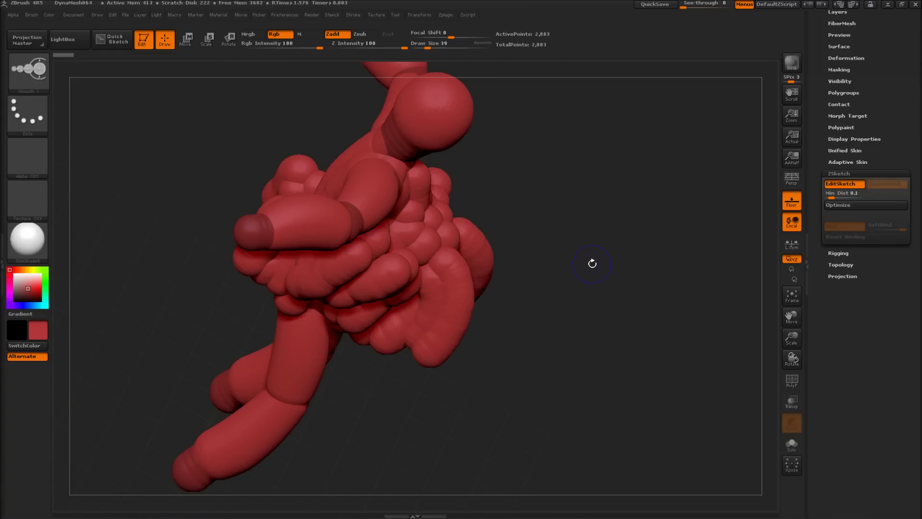
key("a")
left_click_drag(601, 304, 581, 262, "shift")
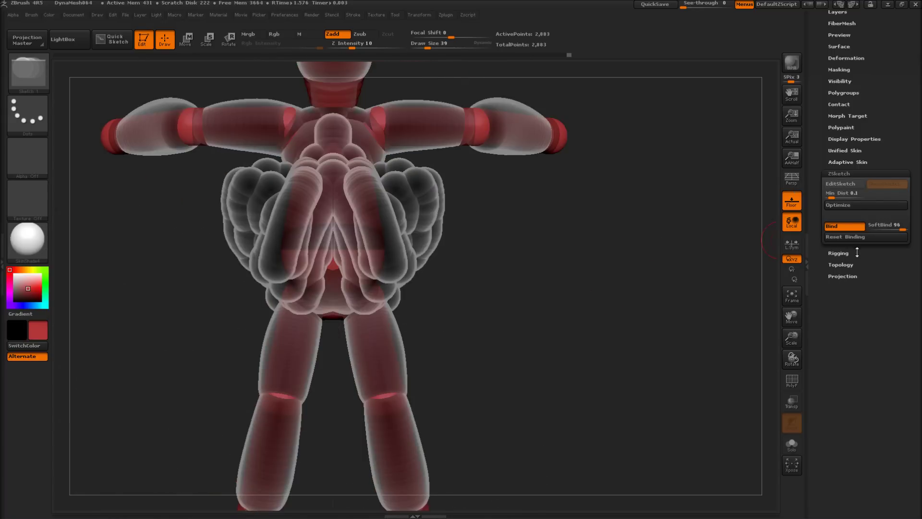
Try rotating the lower torso joint with the overlapping sketch strokes bound, and undo that rotation.
mouse_move(486, 218)
left_mouse_down()
mouse_move(349, 285)
mouse_move(336, 282)
left_mouse_up()
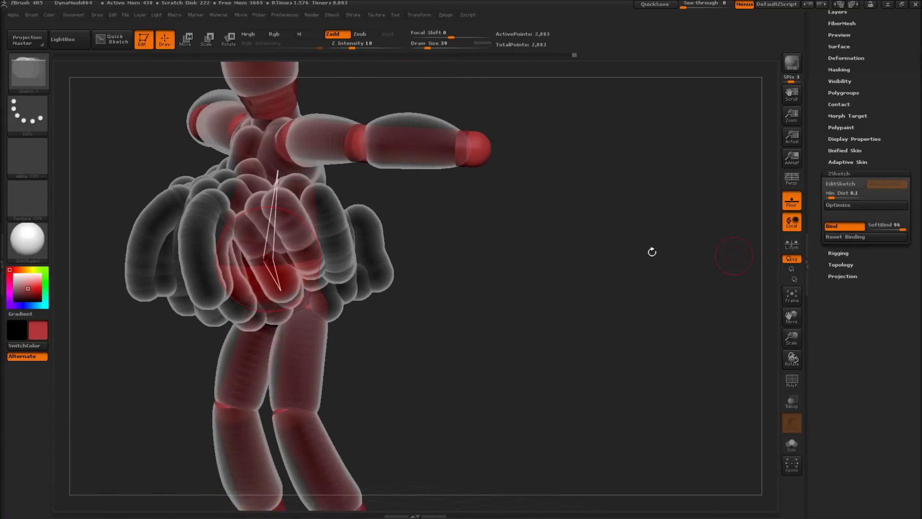
left_click(229, 41)
left_click_drag(224, 249, 246, 252)
key("ctrl+z")
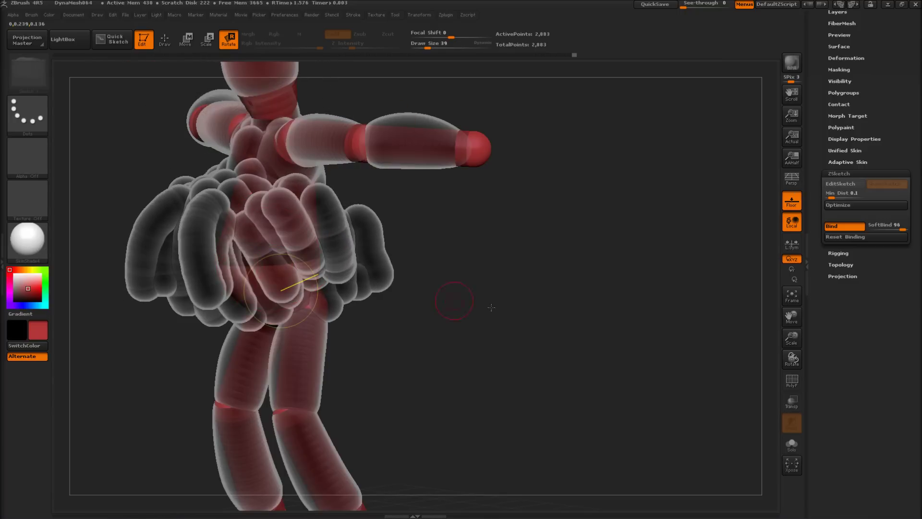
Return to sketch editing, undo the overlapping strokes added around the torso, flanks and hips, and show the bound armature again.
left_click_drag(490, 307, 486, 283)
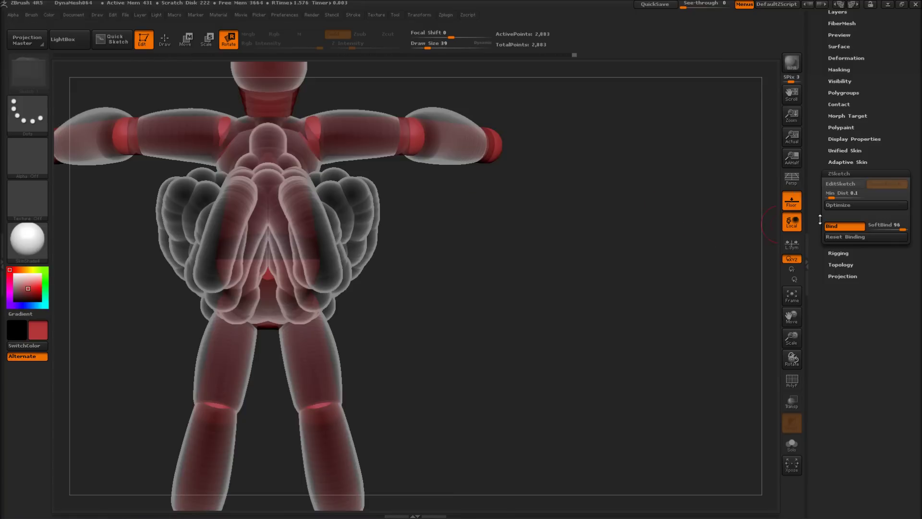
key("shift+a")
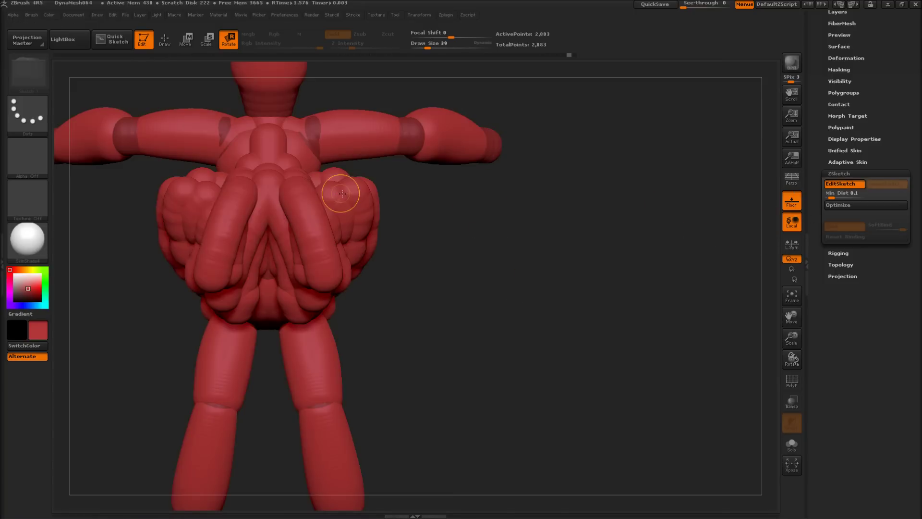
key("ctrl+z")
key("ctrl+z")
key("ctrl+z")
key("ctrl+z")
key("ctrl+z")
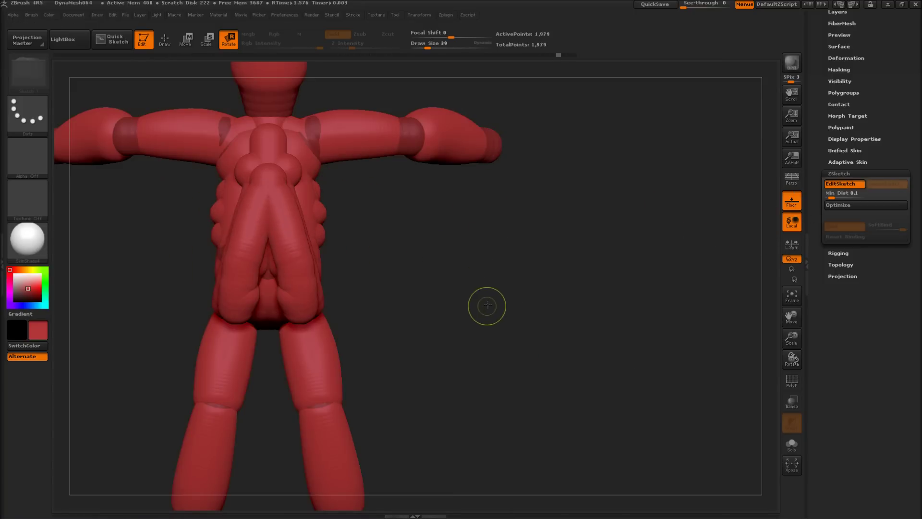
left_click_drag(481, 301, 551, 322, "alt")
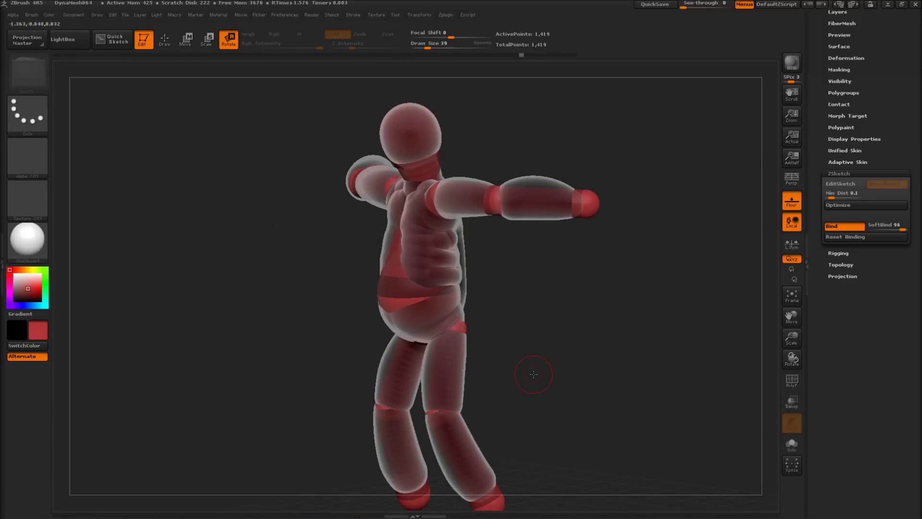
left_click_drag(534, 374, 535, 314)
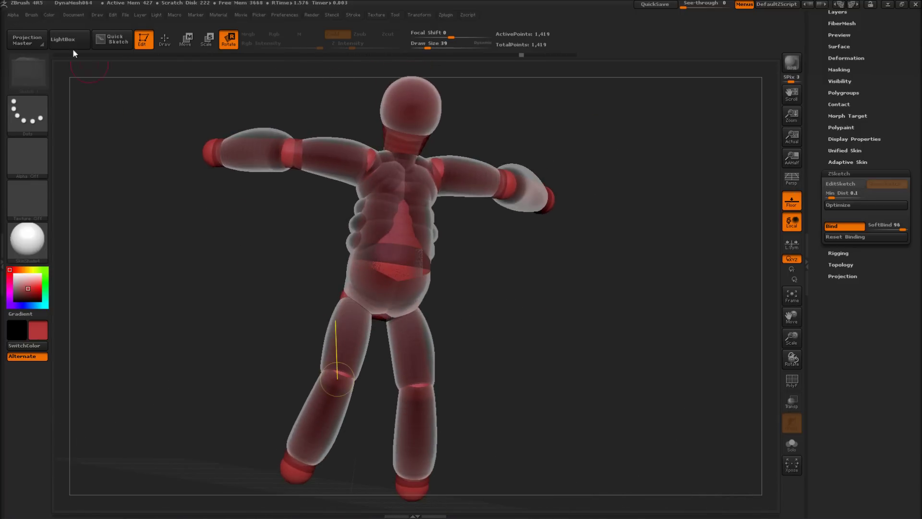